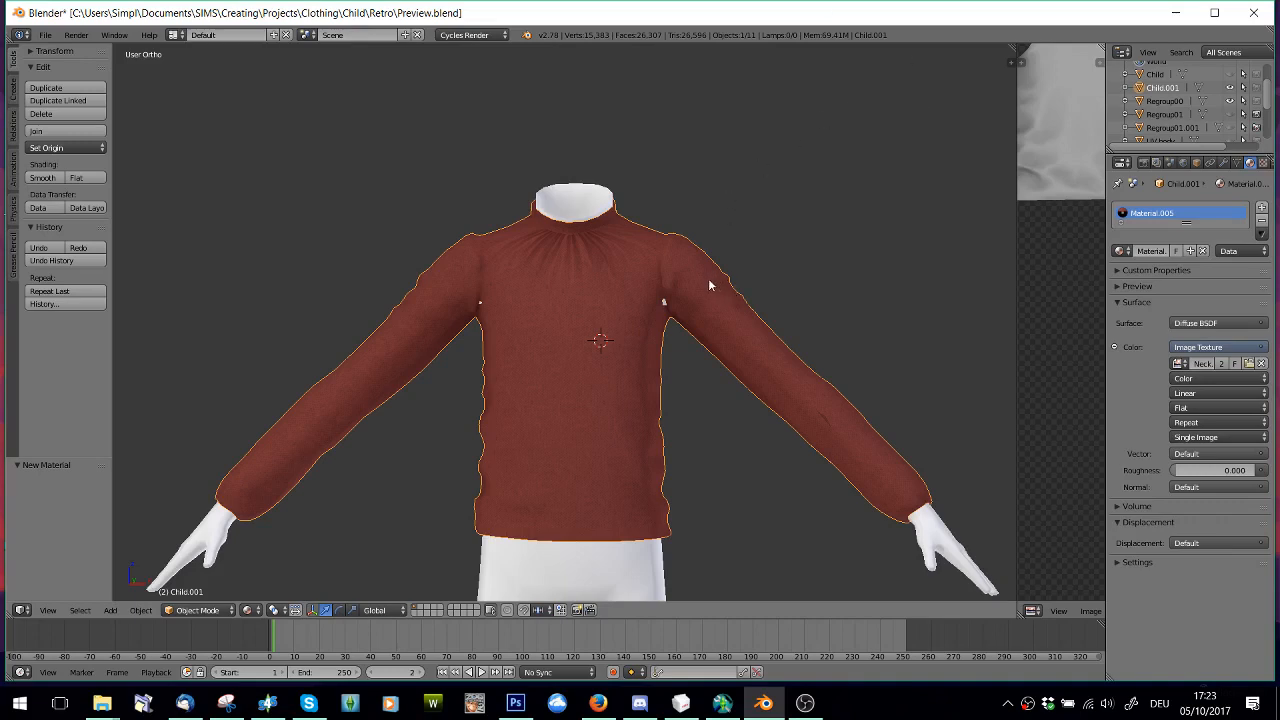
Try a Solidify modifier on the sweater mesh, examine the collar thickness, and remove the modifier
scroll(628, 392, "up", 2)
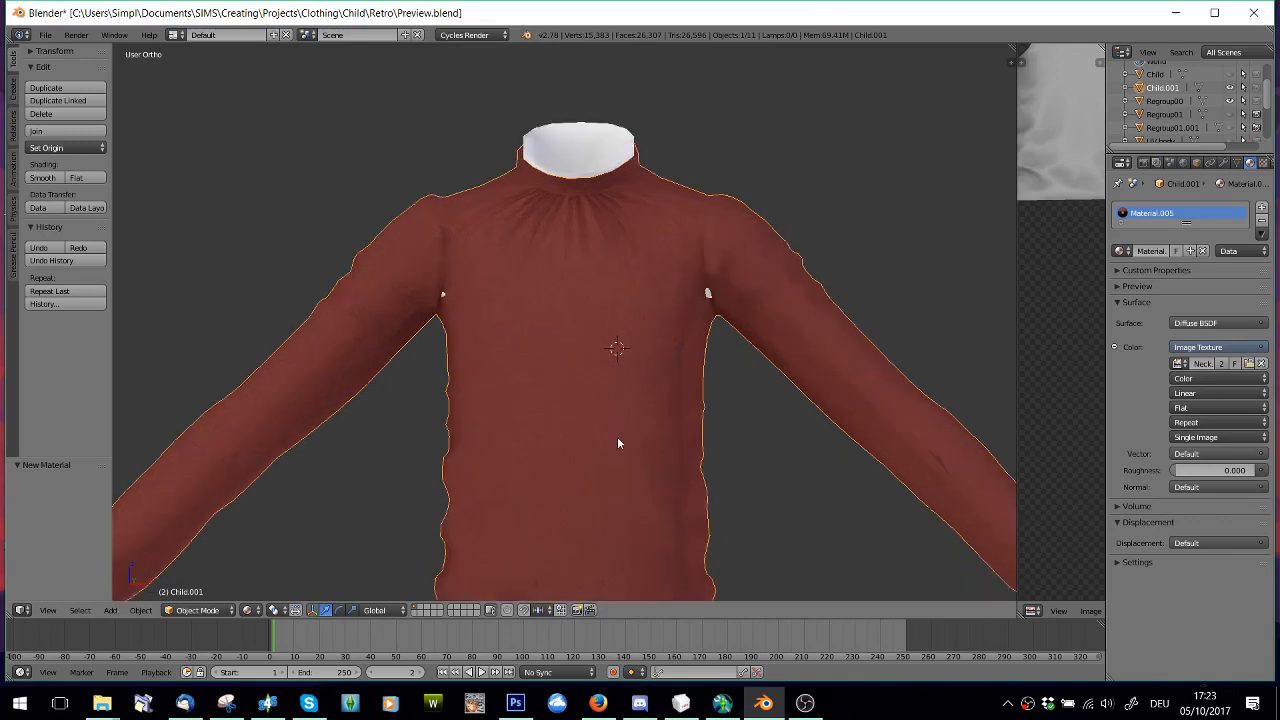
left_click(1224, 162)
left_click(1172, 207)
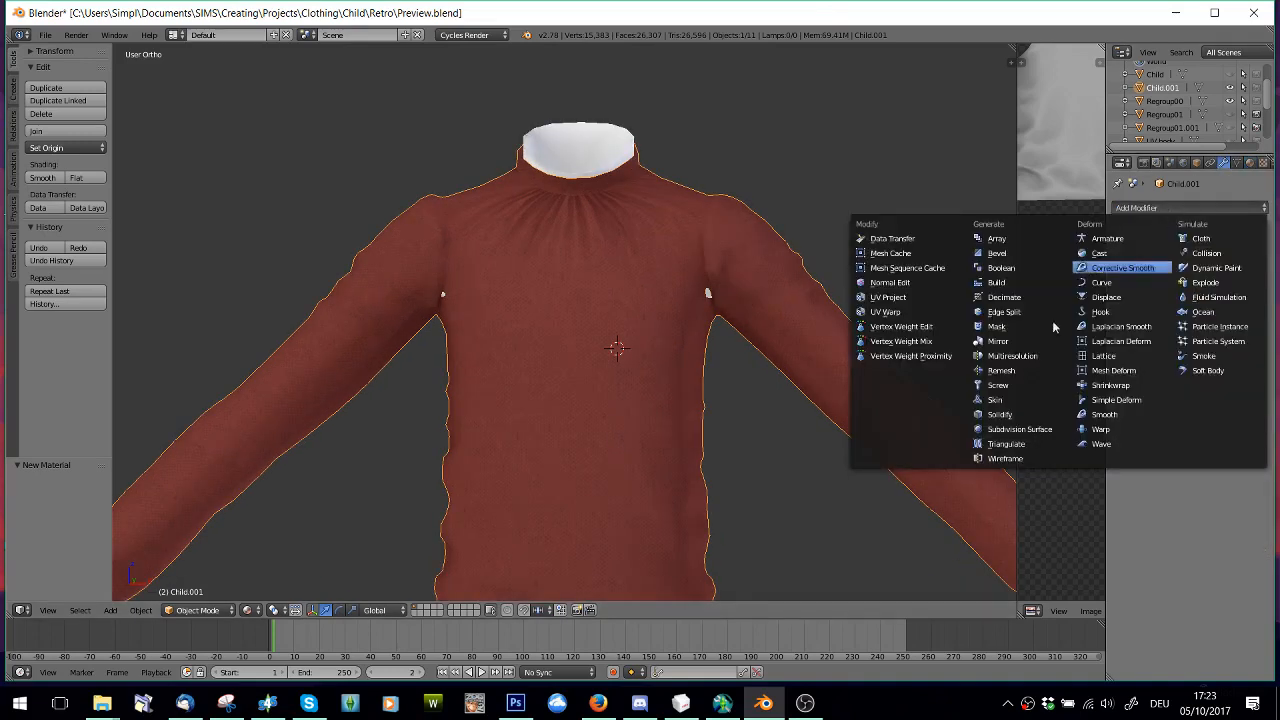
left_click(999, 414)
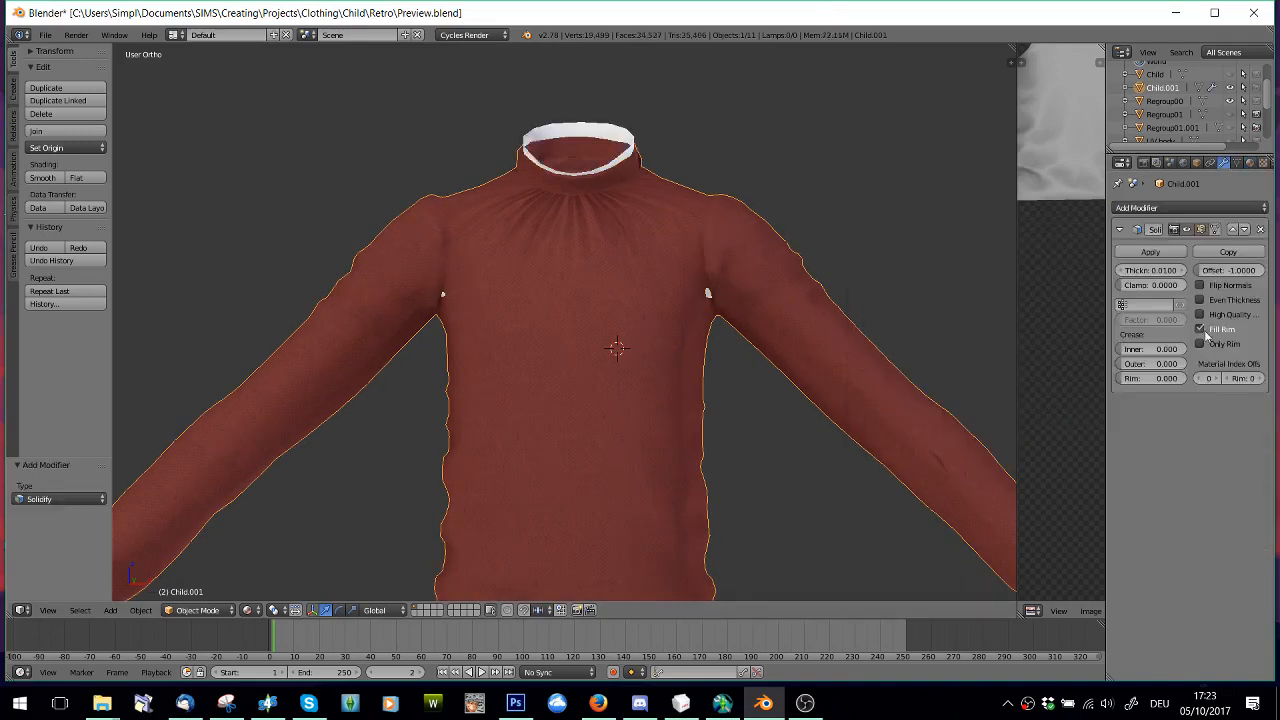
scroll(580, 280, "up", 3)
middle_click_drag(574, 251, 566, 314)
scroll(566, 314, "up", 3)
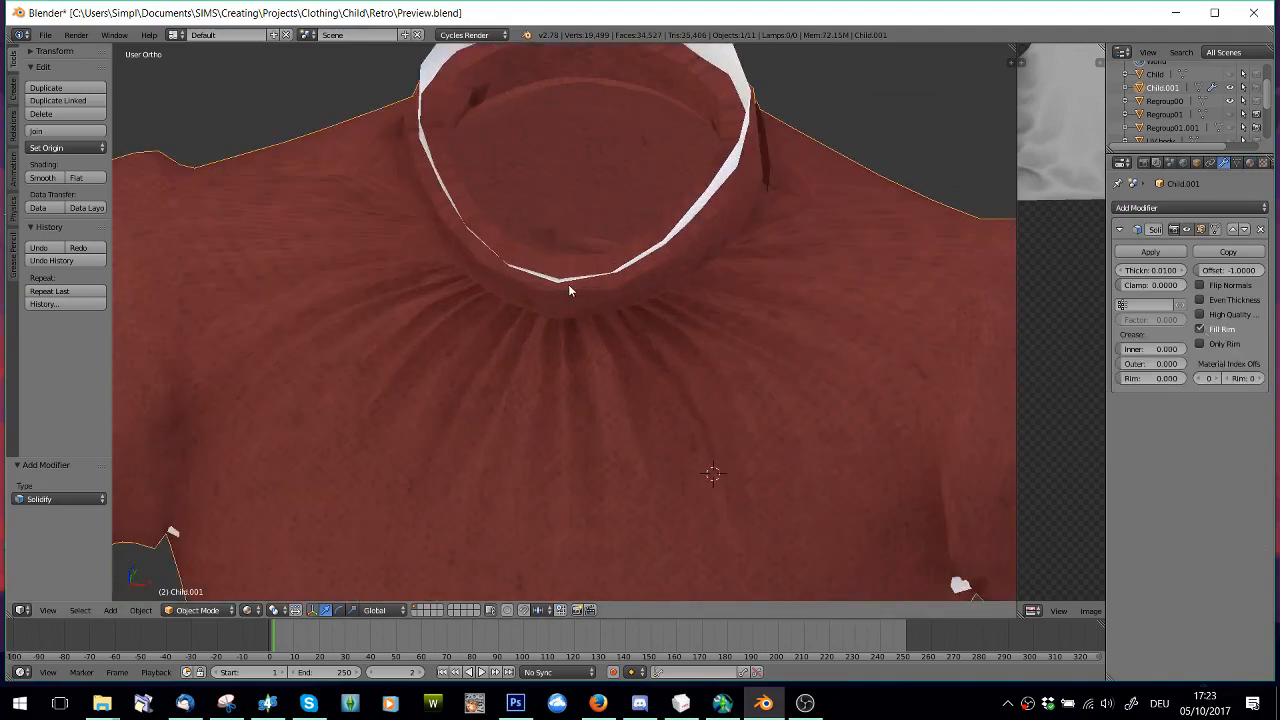
scroll(578, 373, "down", 5)
middle_click_drag(578, 373, 604, 334)
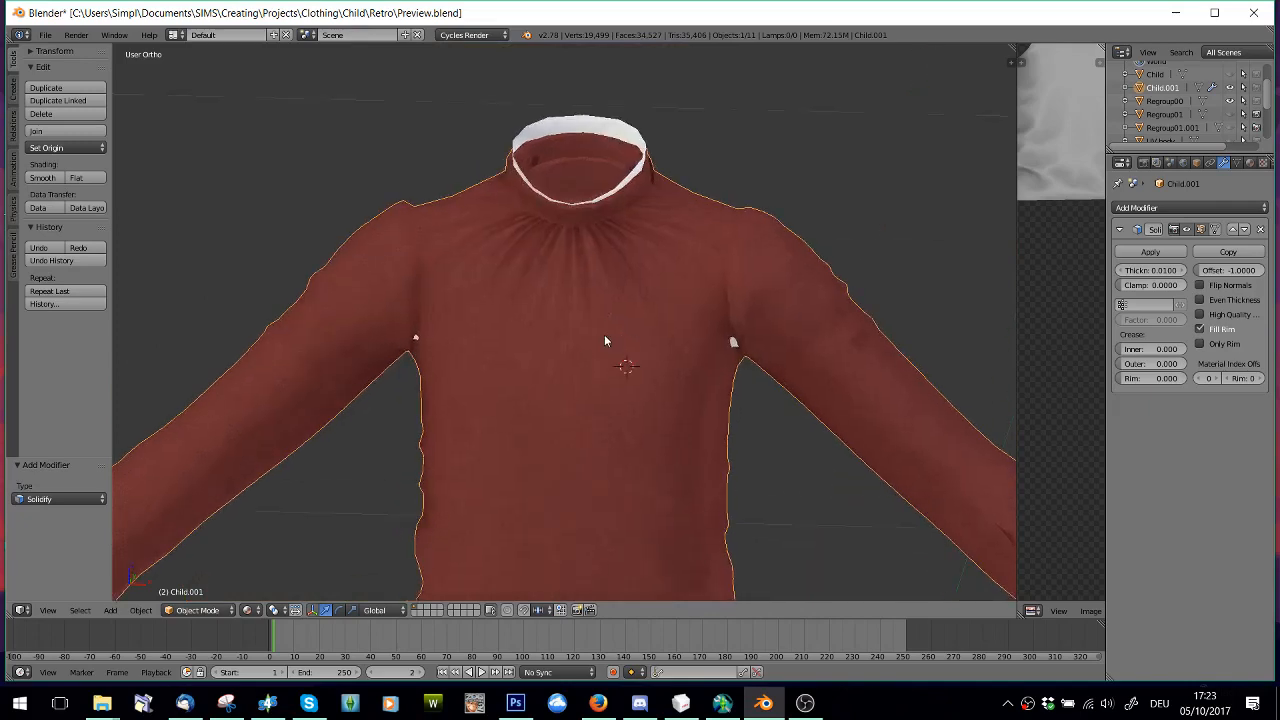
left_click(1261, 230)
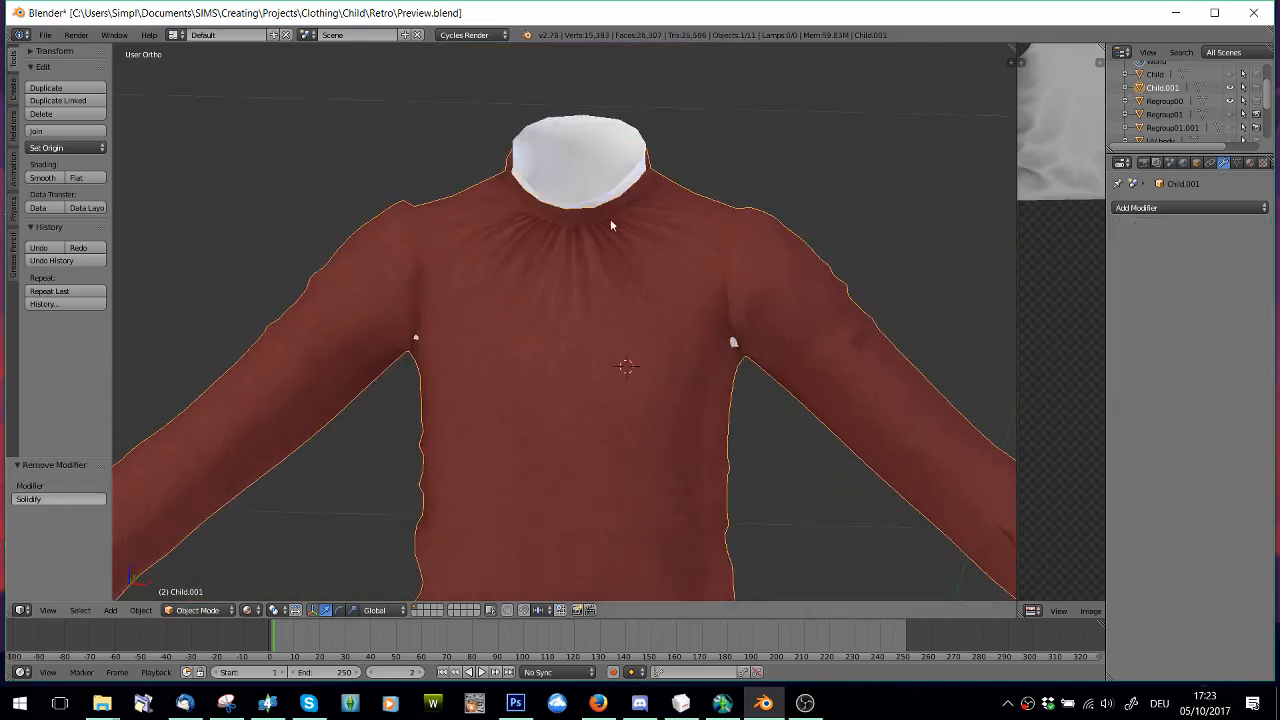
Put the sweater mesh Child.001 into Edit Mode
scroll(615, 209, "up", 2)
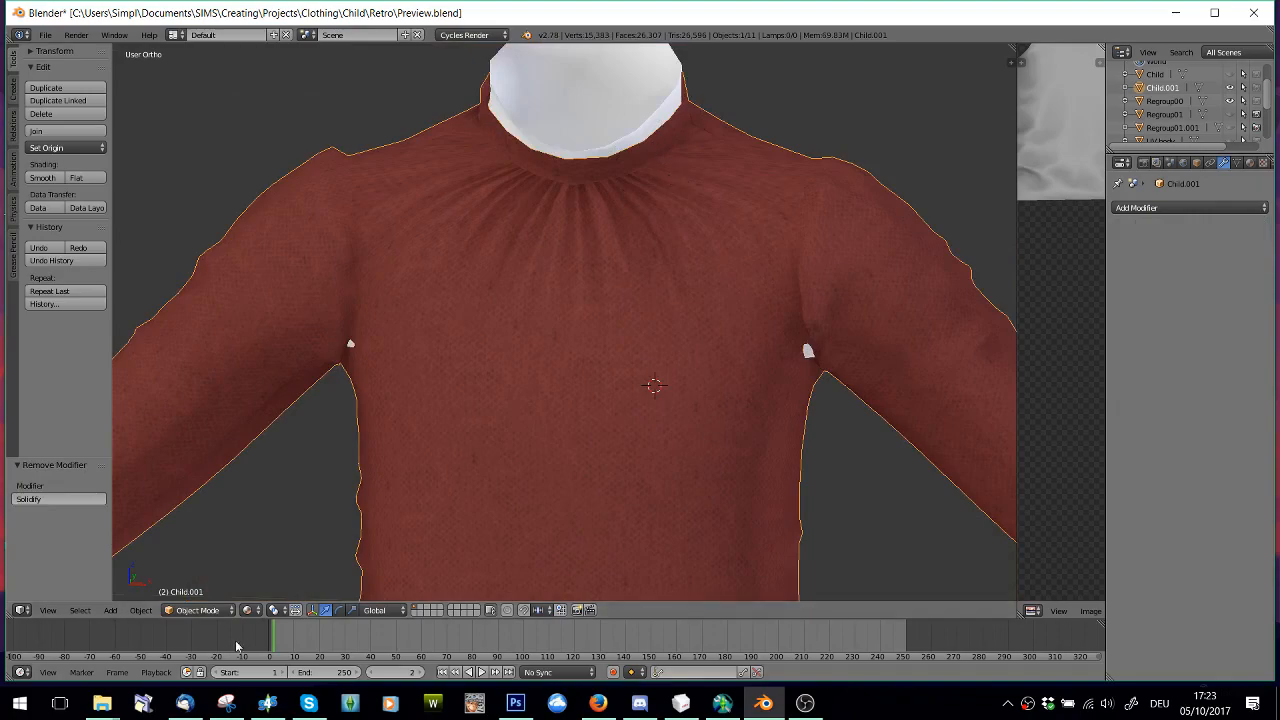
left_click(197, 610)
left_click(200, 579)
scroll(577, 333, "up", 1)
scroll(577, 333, "down", 3)
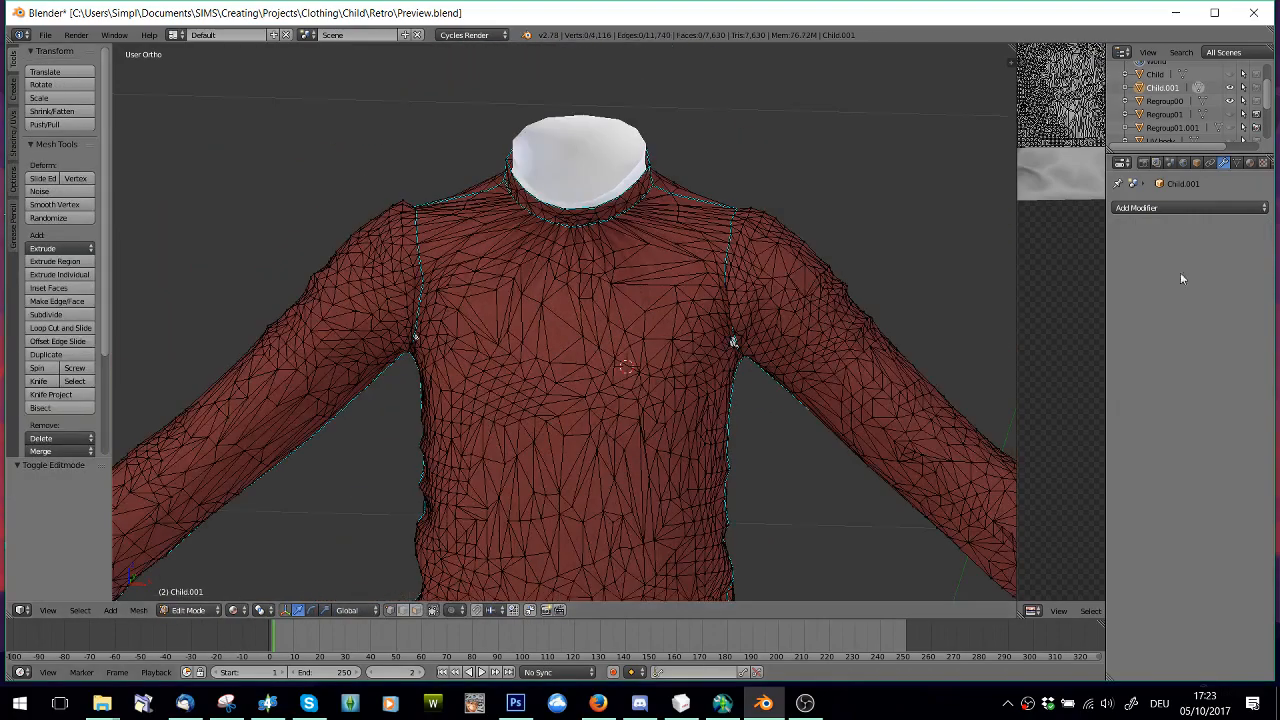
Widen the UV editor beside the 3D view and bring up the two narrow collar strips of the UV layout
left_click_drag(1017, 270, 641, 258)
scroll(917, 222, "up", 2)
middle_click_drag(917, 222, 826, 592)
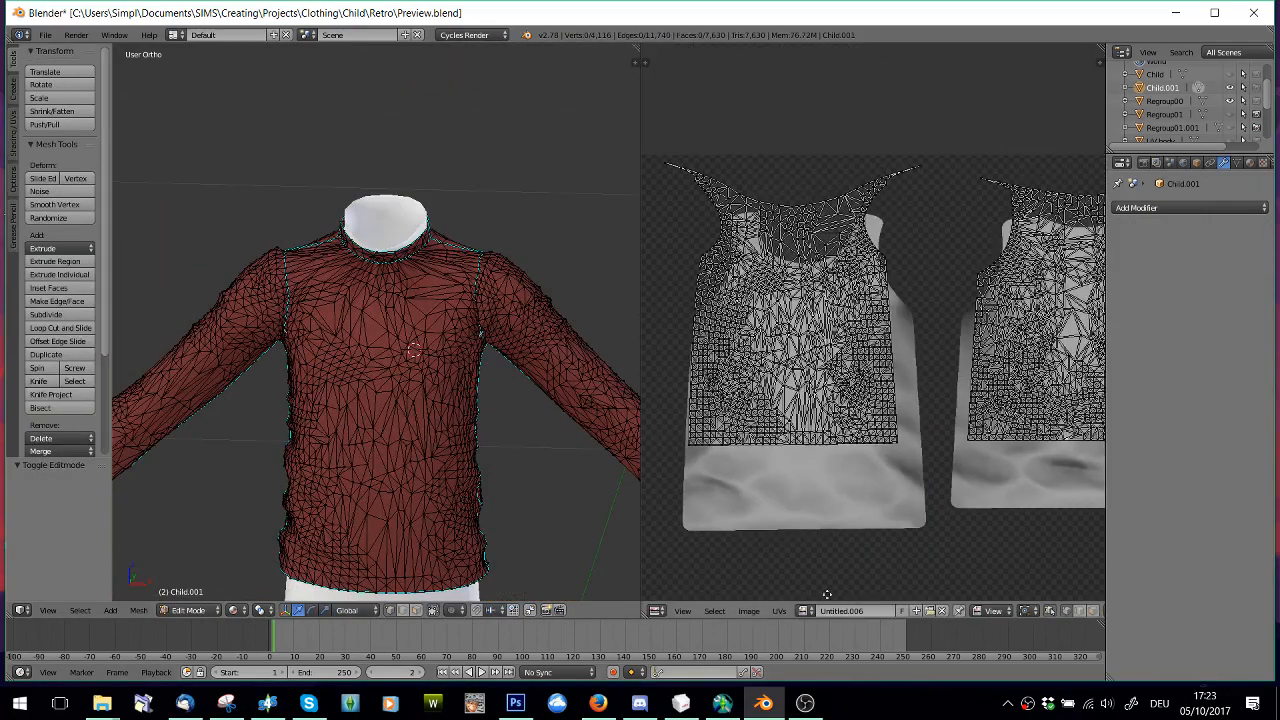
scroll(791, 387, "down", 3)
scroll(788, 388, "down", 1)
middle_click_drag(778, 421, 874, 183)
middle_click_drag(953, 280, 978, 521)
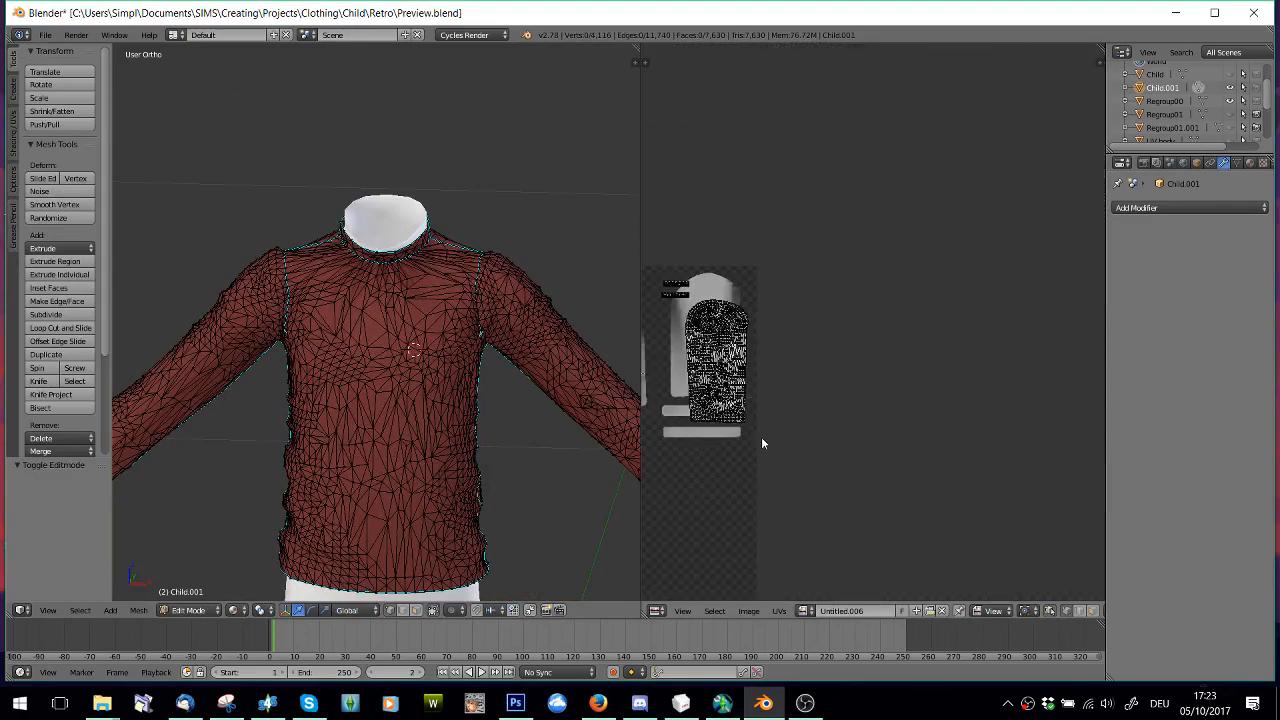
middle_click_drag(753, 380, 922, 396)
scroll(858, 353, "up", 7)
middle_click_drag(861, 368, 941, 414)
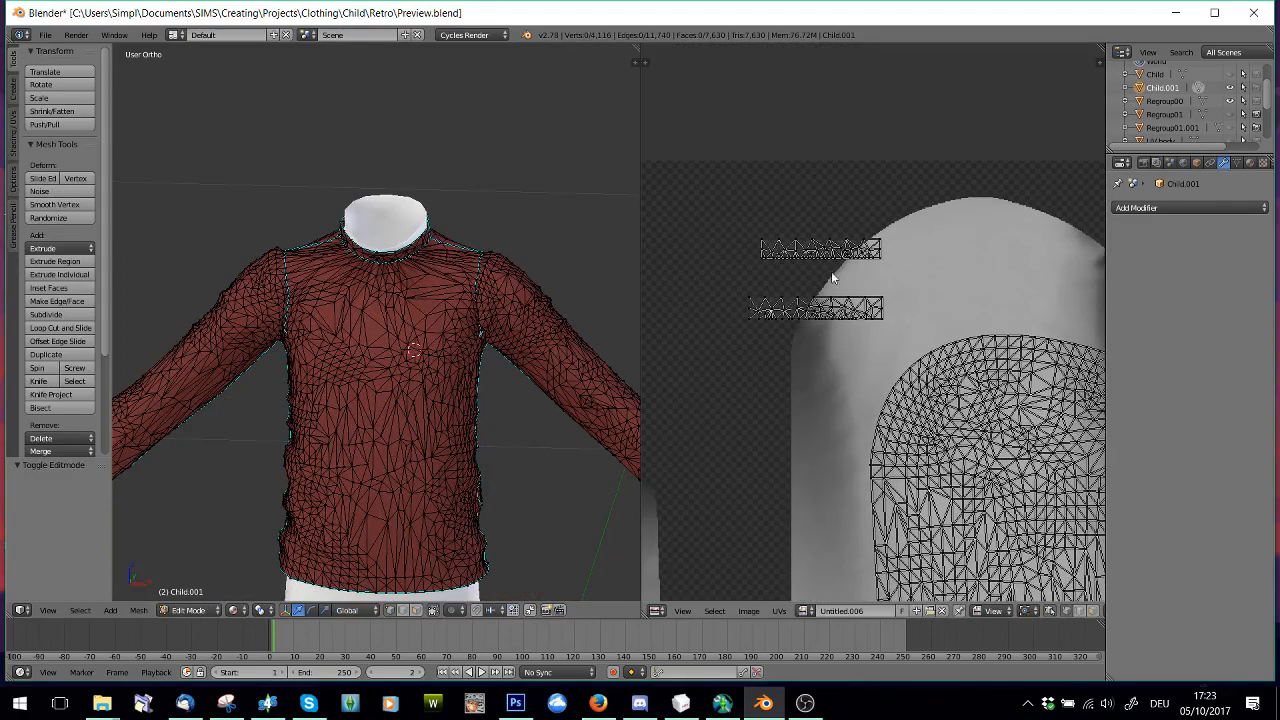
Border-select the upper vertices of both collar strips in the UV layout to select the neck opening's rim
key("b")
left_click_drag(744, 207, 888, 248)
key("b")
left_click_drag(743, 289, 896, 307)
Hide the body mesh Regroup00 so that only the sweater is displayed
scroll(505, 210, "up", 3)
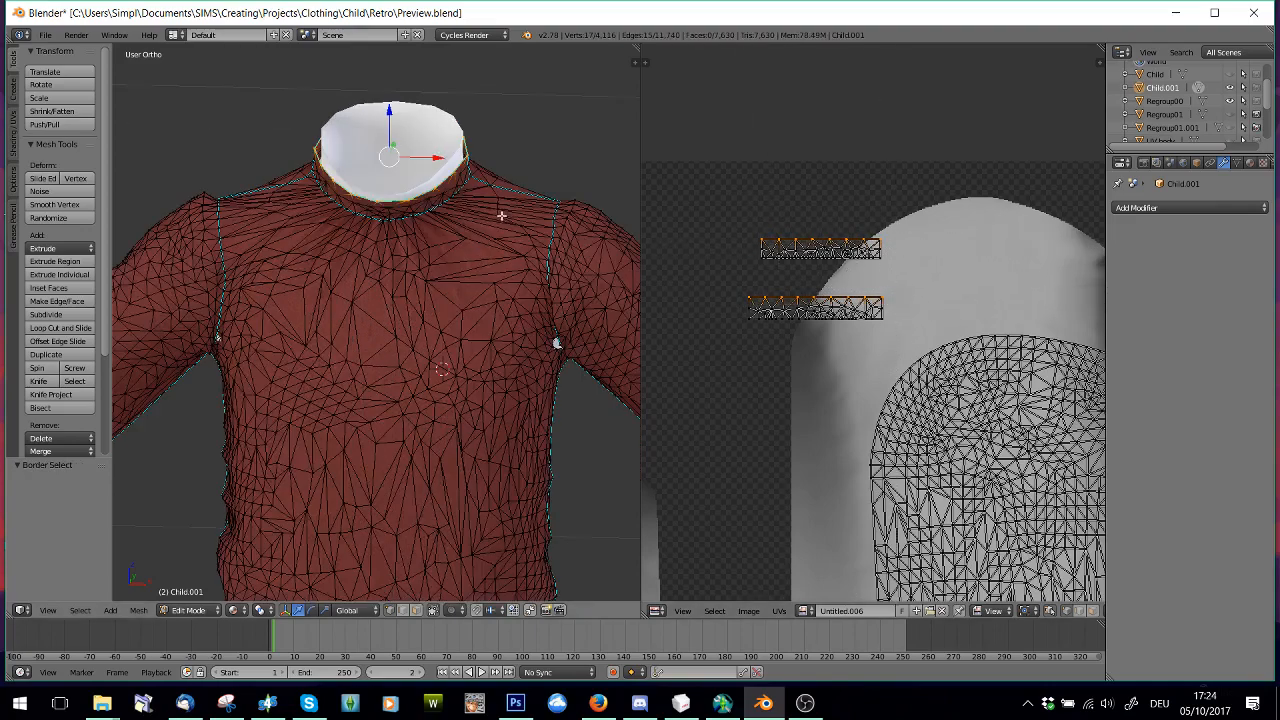
middle_click_drag(506, 211, 474, 361, "shift")
scroll(474, 361, "up", 2)
scroll(1248, 93, "down", 2)
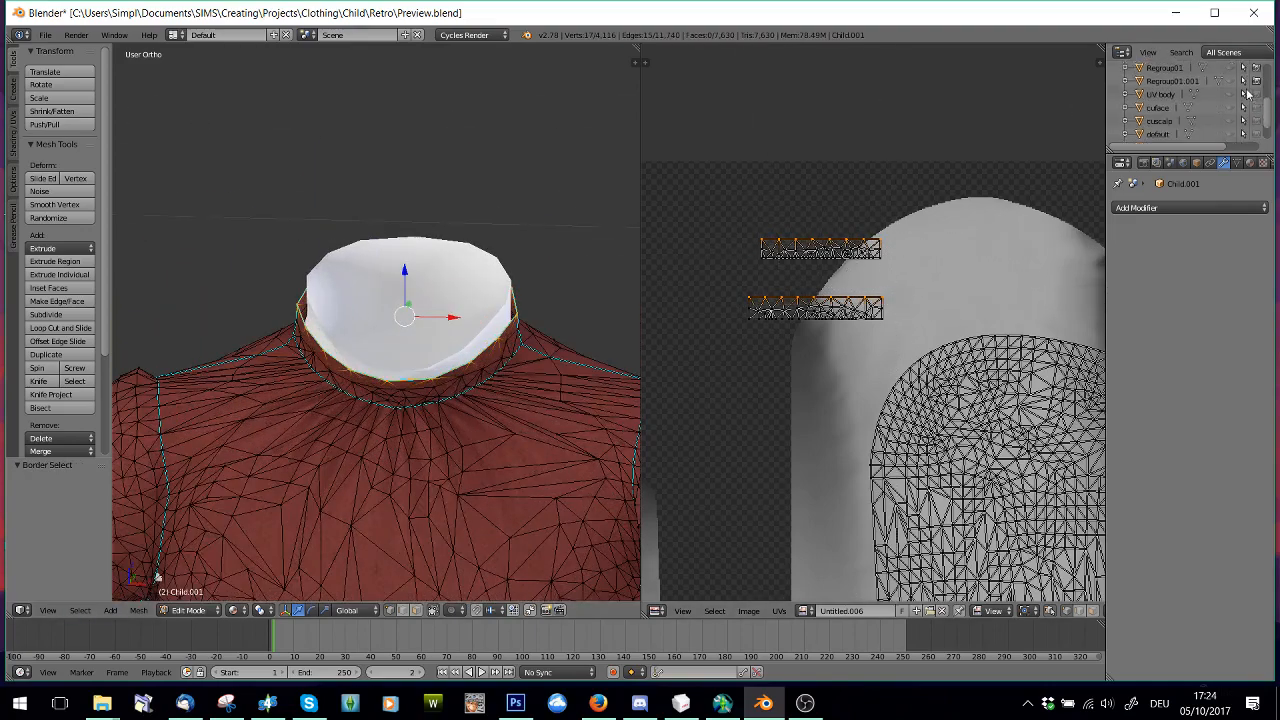
scroll(1240, 100, "up", 2)
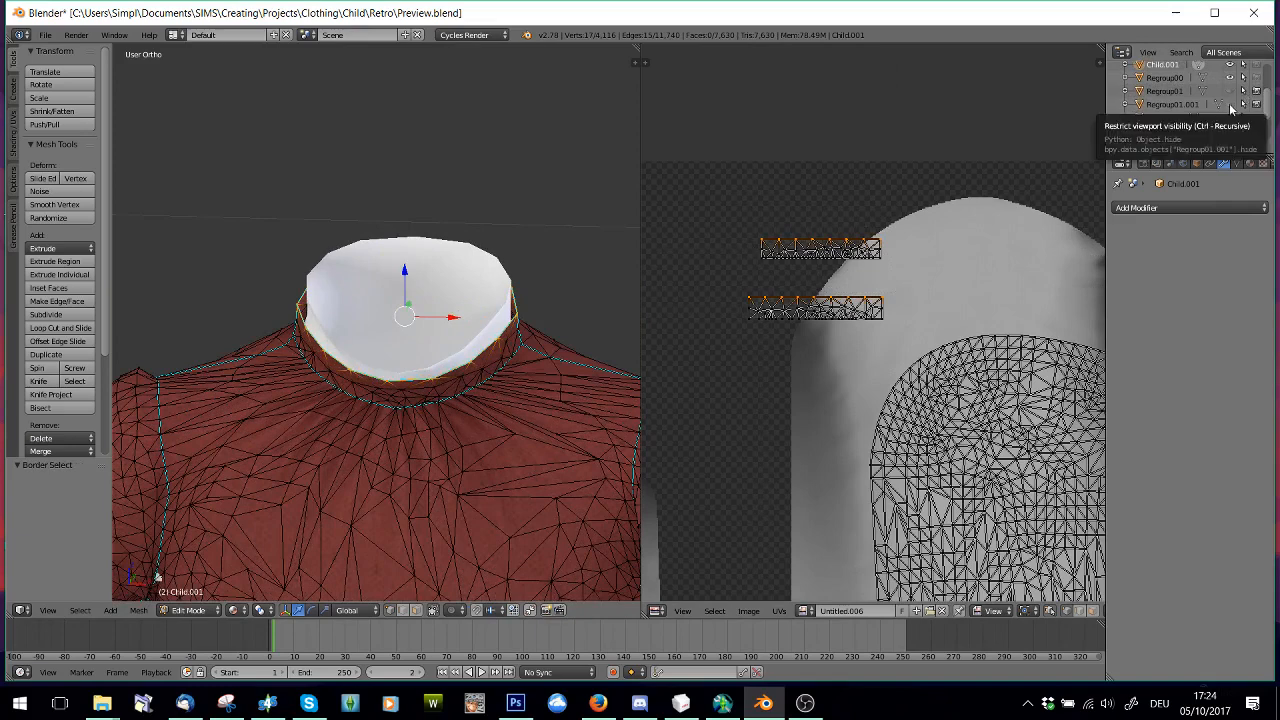
scroll(1236, 124, "up", 2)
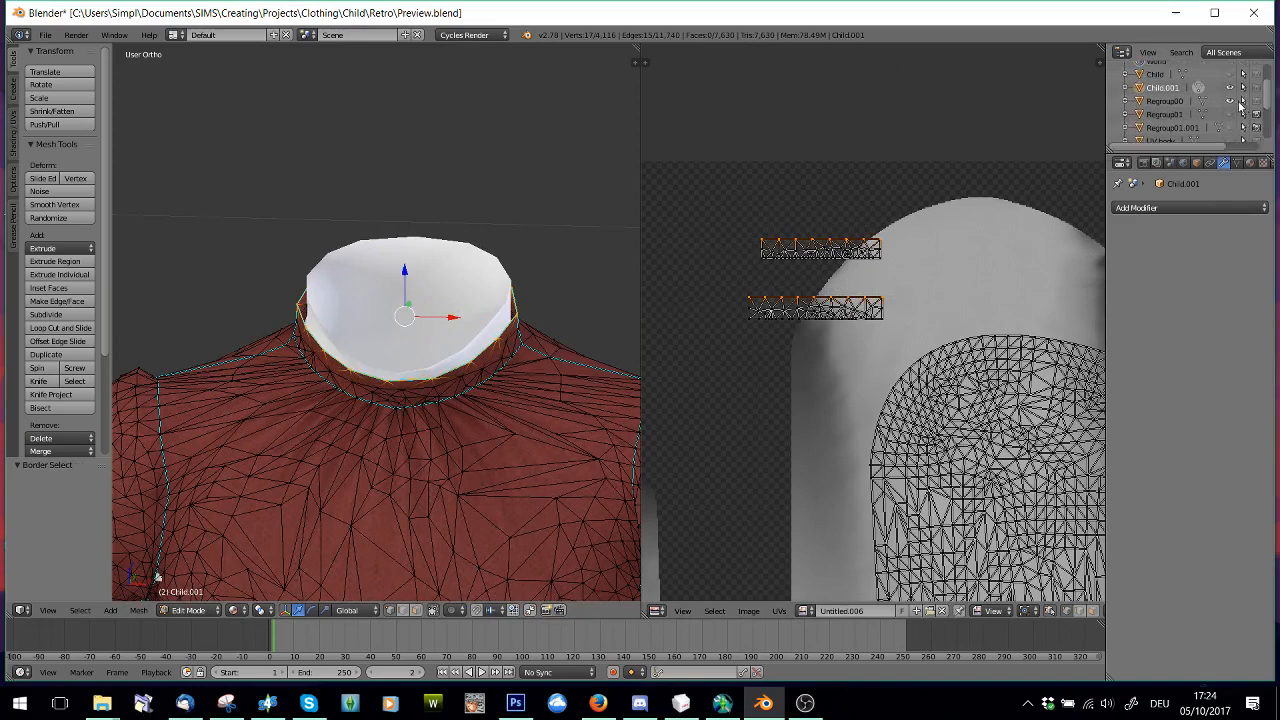
left_click(1232, 101)
Try to extrude the selected collar rim freely, and undo the extrusion
middle_click_drag(523, 380, 528, 404)
scroll(528, 404, "down", 1)
key("e")
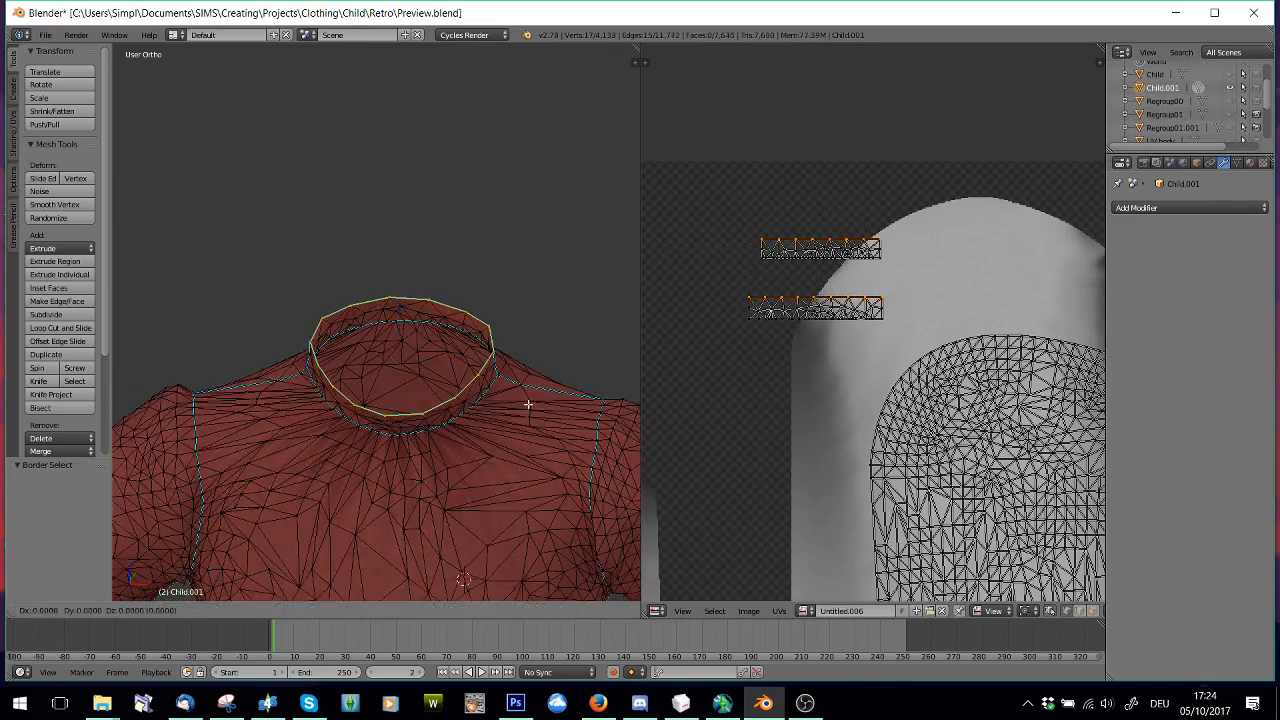
left_click(498, 390)
key("ctrl+z")
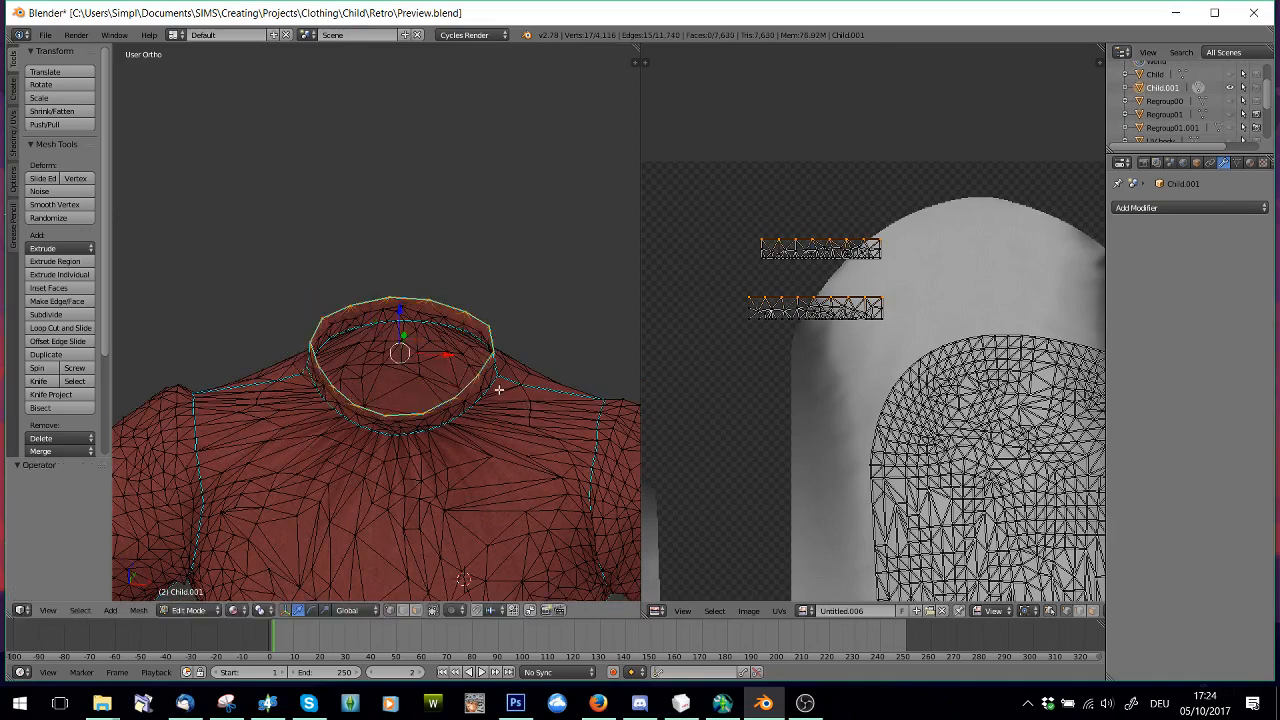
Try to extrude the collar rim and scale the new loop to 0.029 at the neck's centre, then undo it
key("e")
key("s")
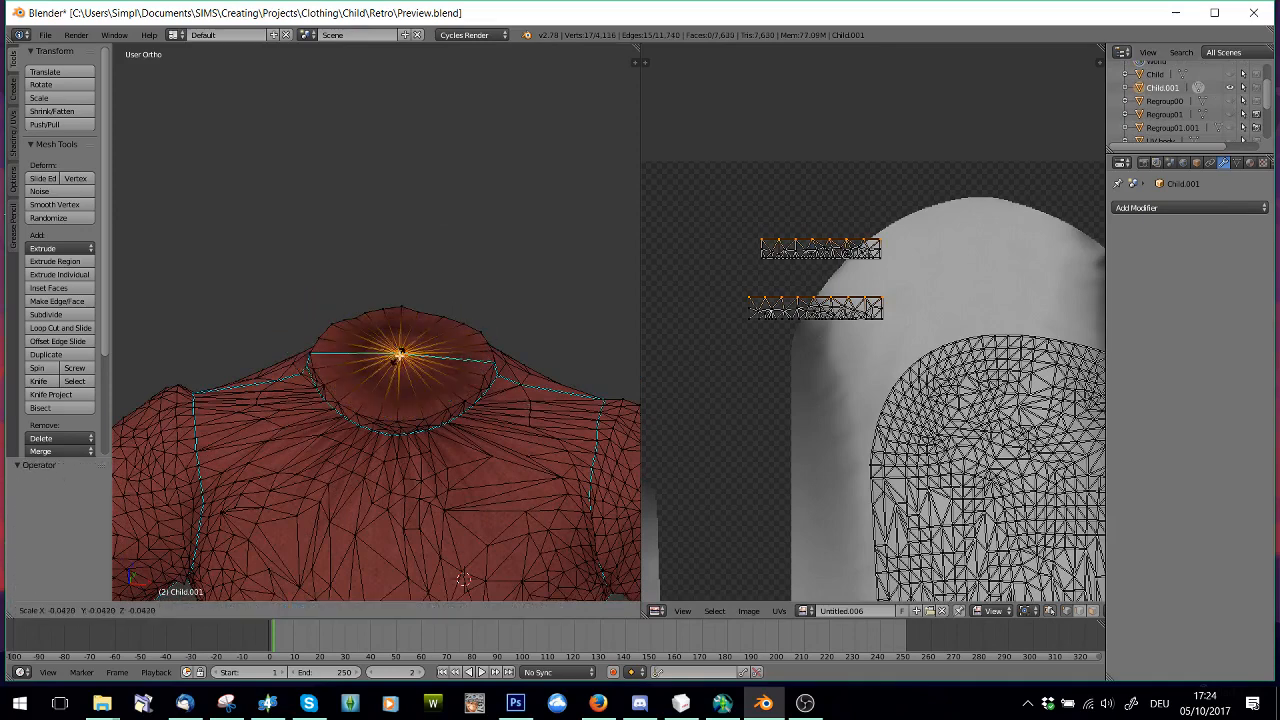
left_click(400, 354)
scroll(443, 423, "up", 3)
middle_click_drag(474, 306, 484, 343)
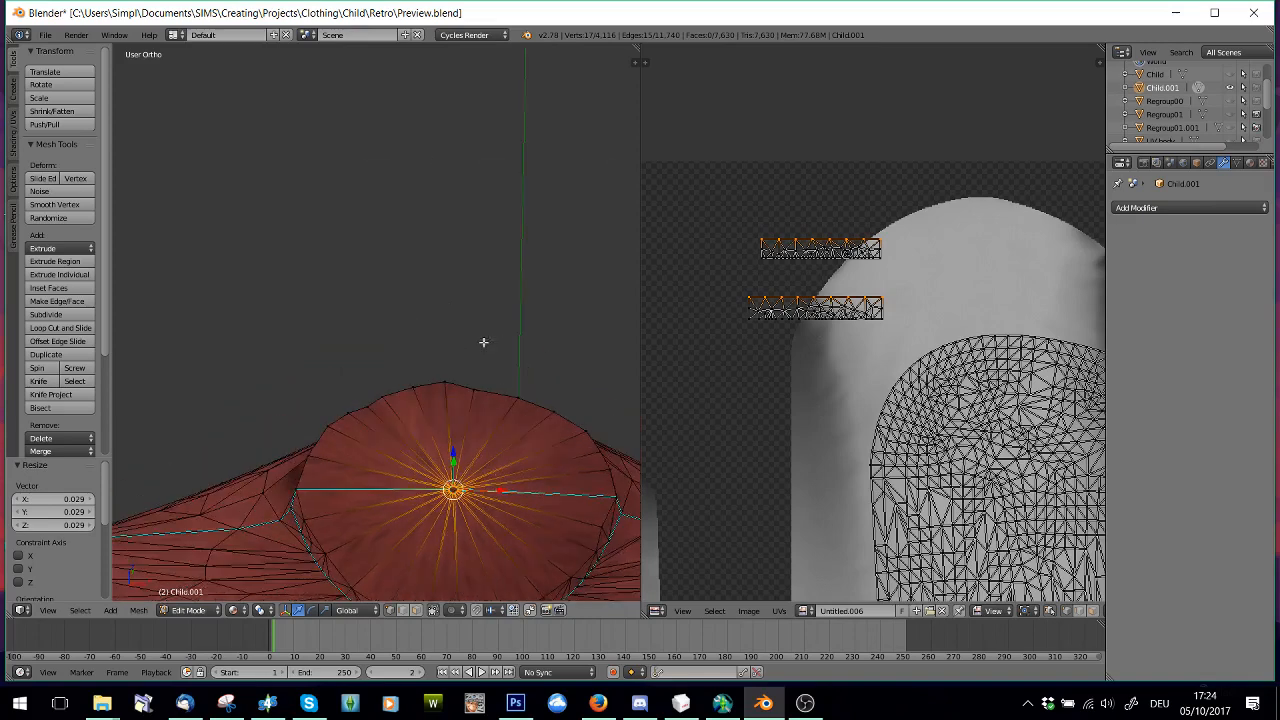
middle_click_drag(454, 417, 448, 414)
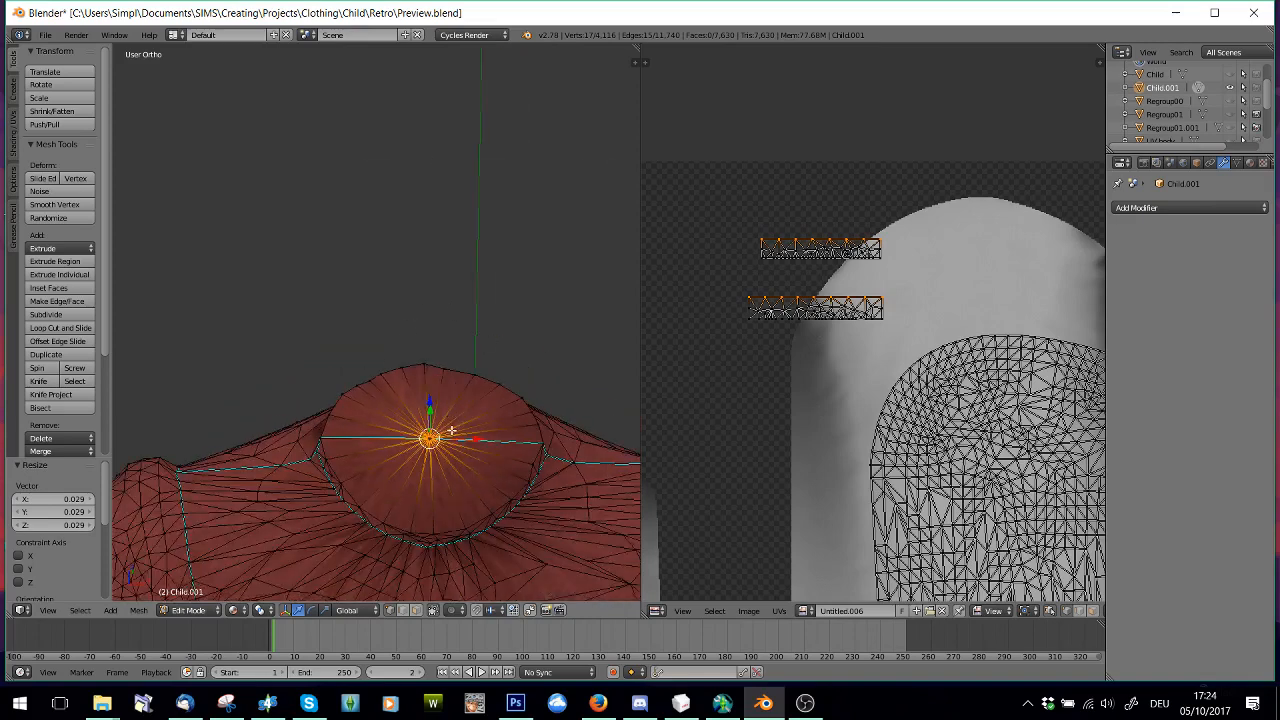
key("ctrl+z")
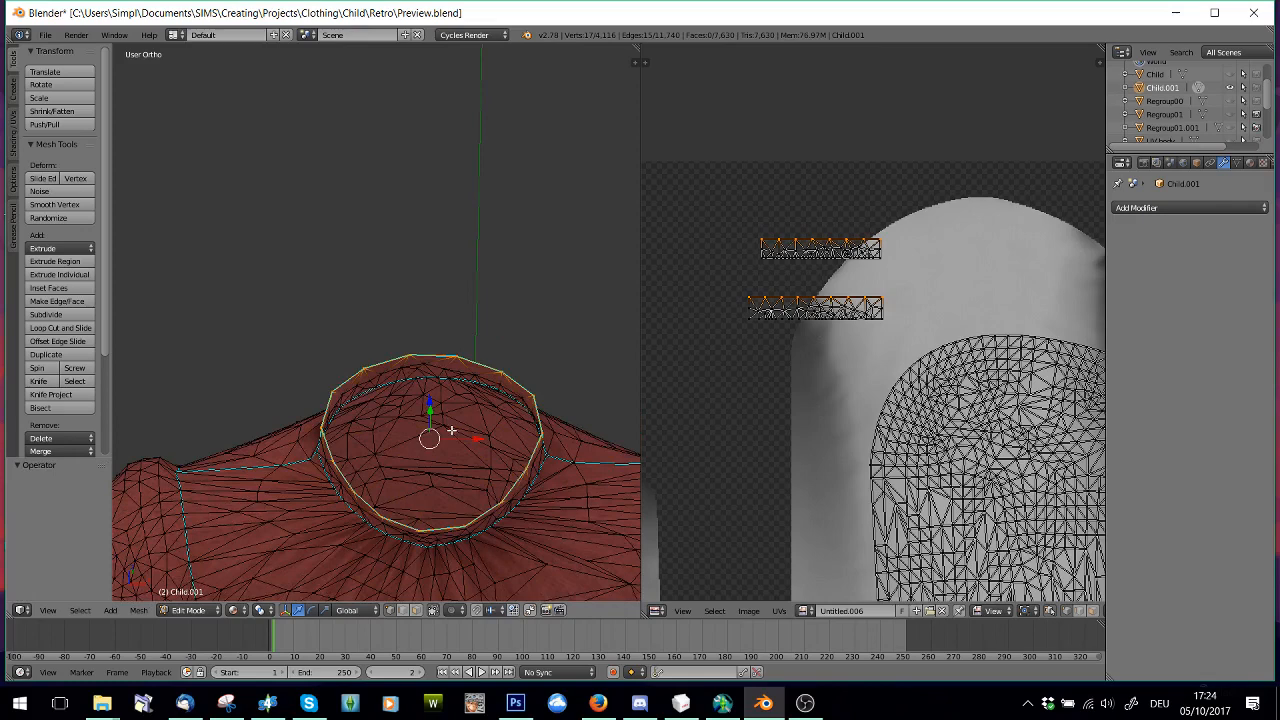
Try to extrude the collar rim again and scale the new loop to -0.226
key("e")
key("s")
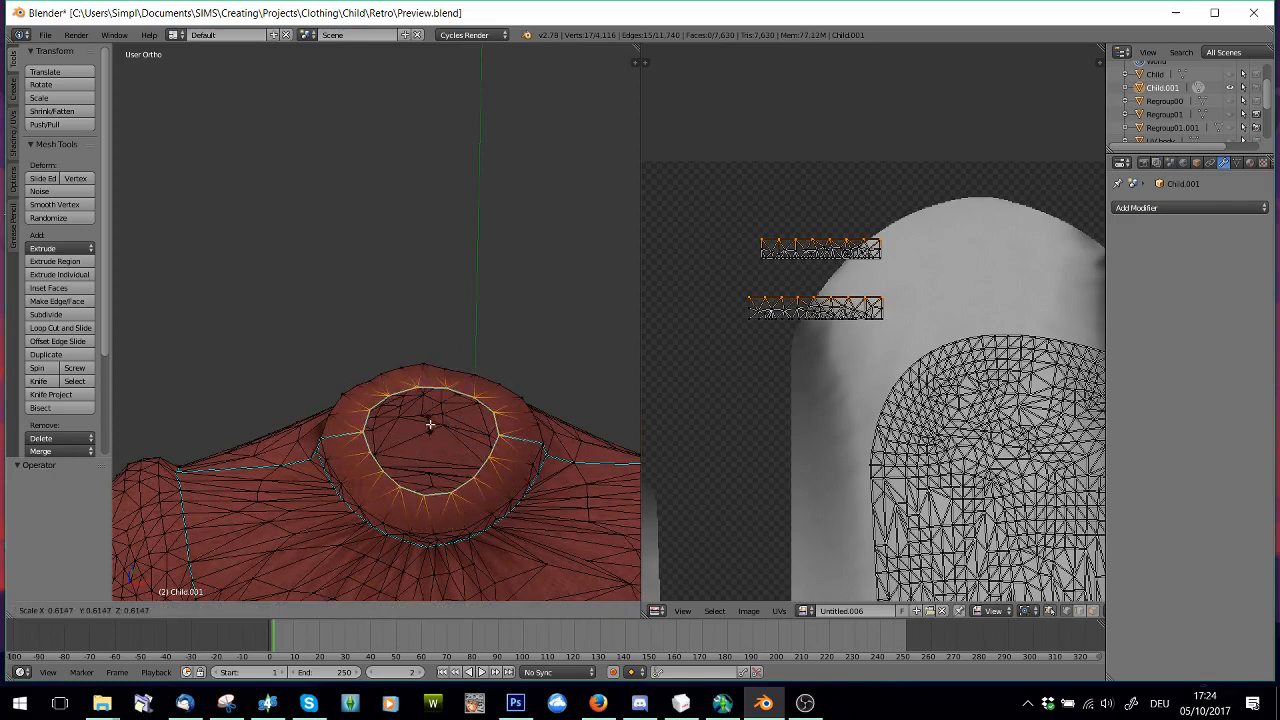
left_click(432, 430)
Show the UV body mesh temporarily to compare the neck with the extruded collar, and hide it again
scroll(1240, 88, "down", 5)
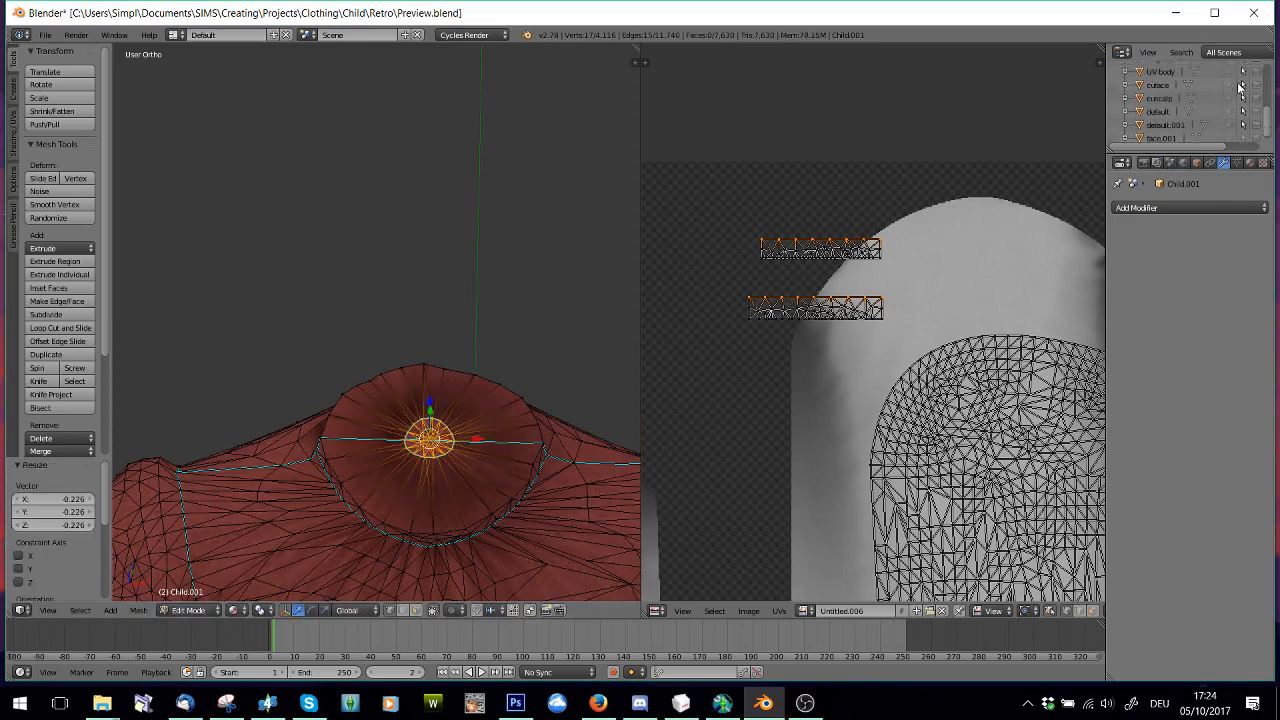
scroll(1240, 88, "down", 1)
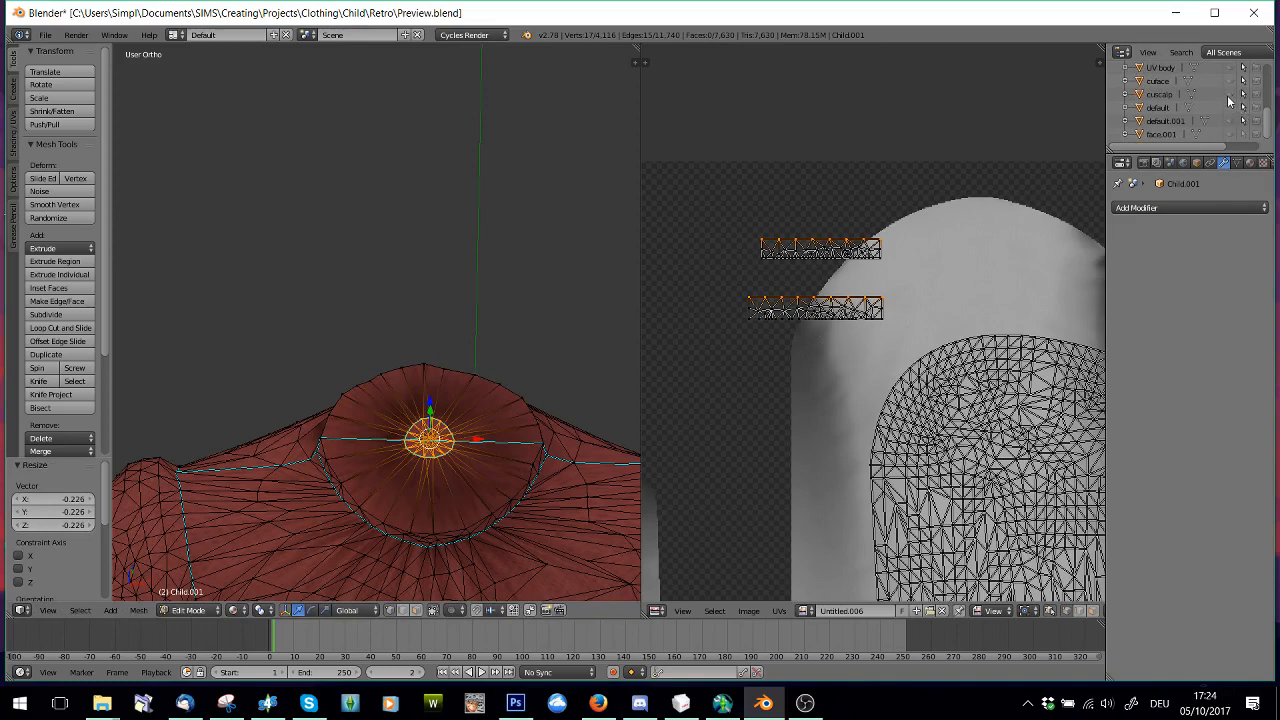
scroll(1233, 106, "up", 1)
left_click(1230, 92)
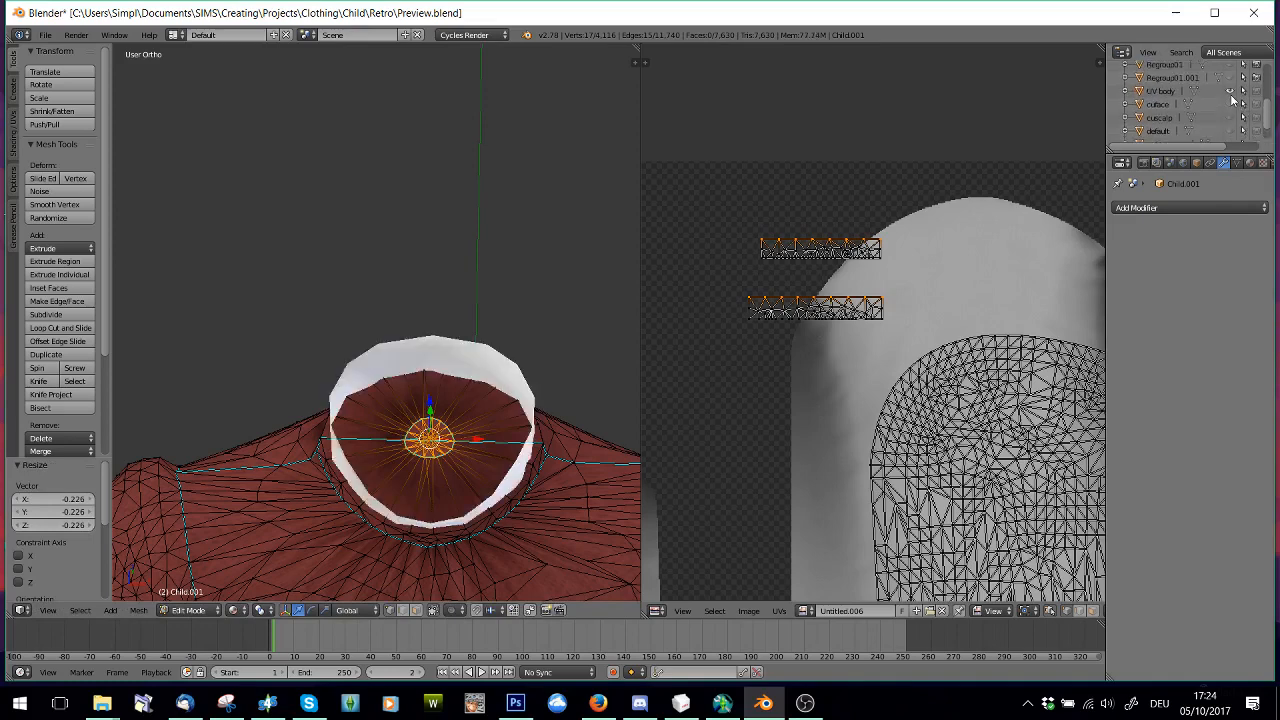
middle_click_drag(540, 416, 518, 406)
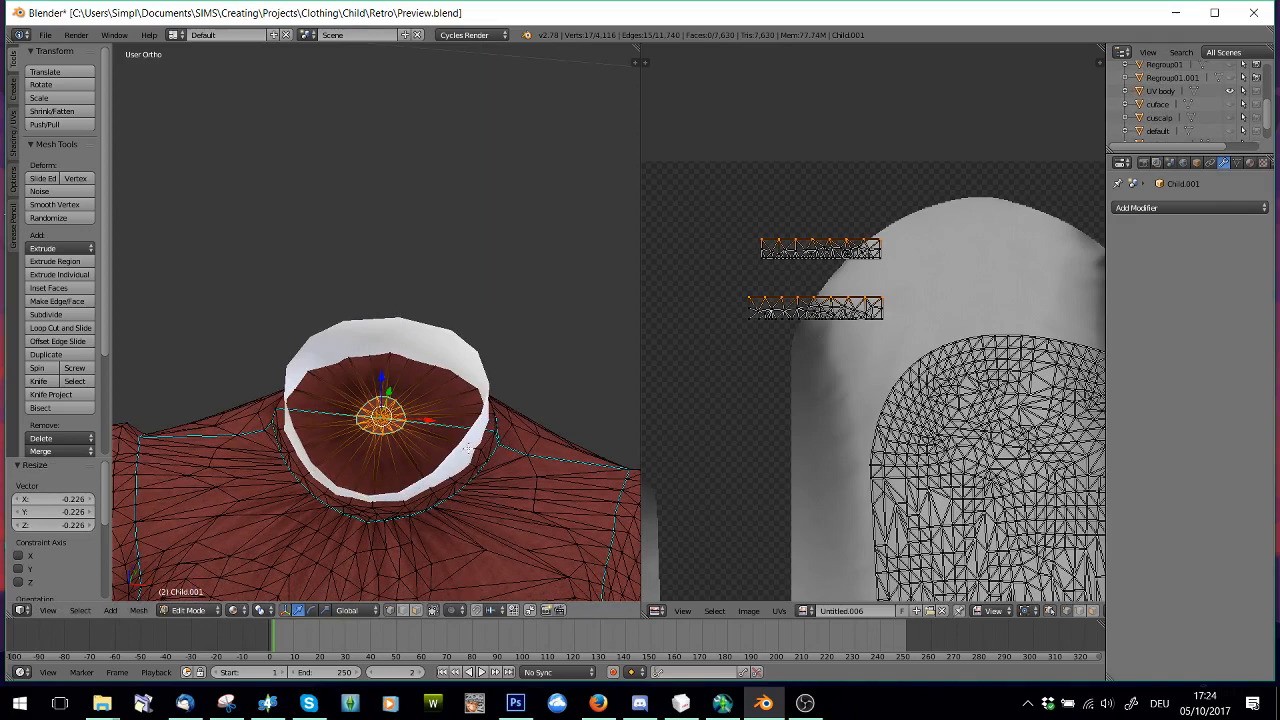
middle_click_drag(400, 425, 425, 430)
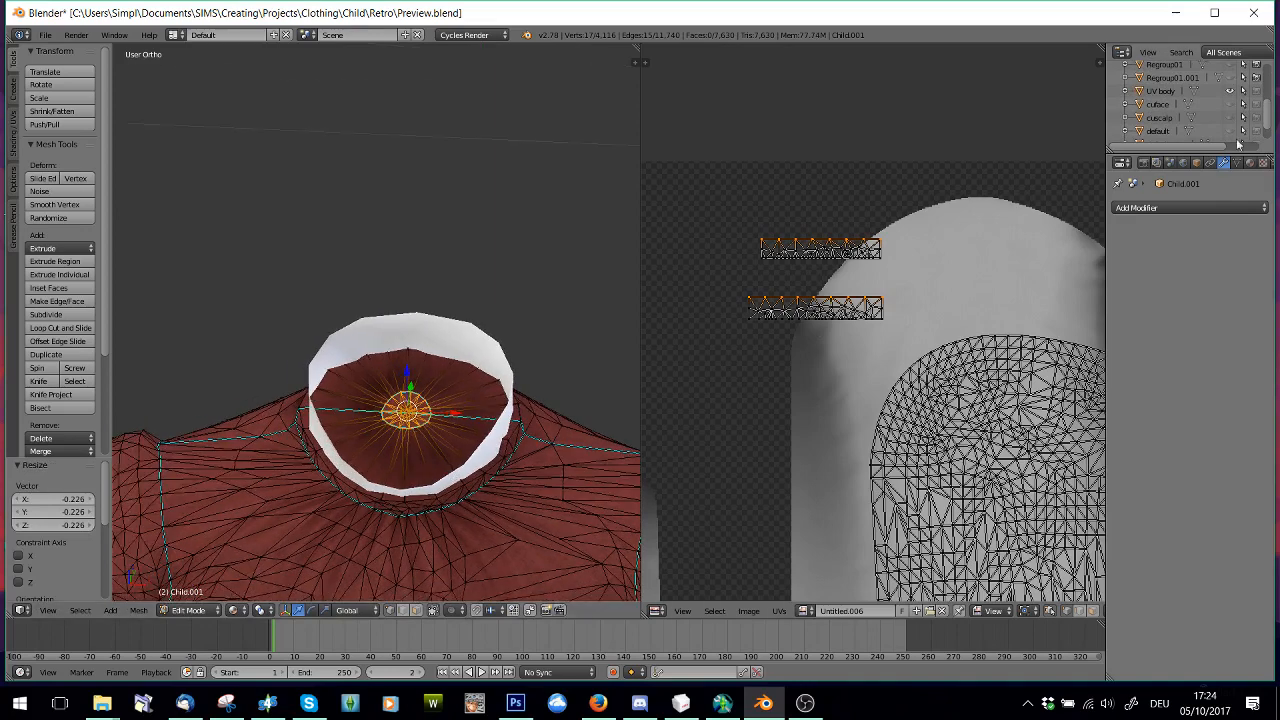
left_click(1230, 91)
Undo the inward extrusion of the collar rim and clear the vertex selection
key("ctrl+z")
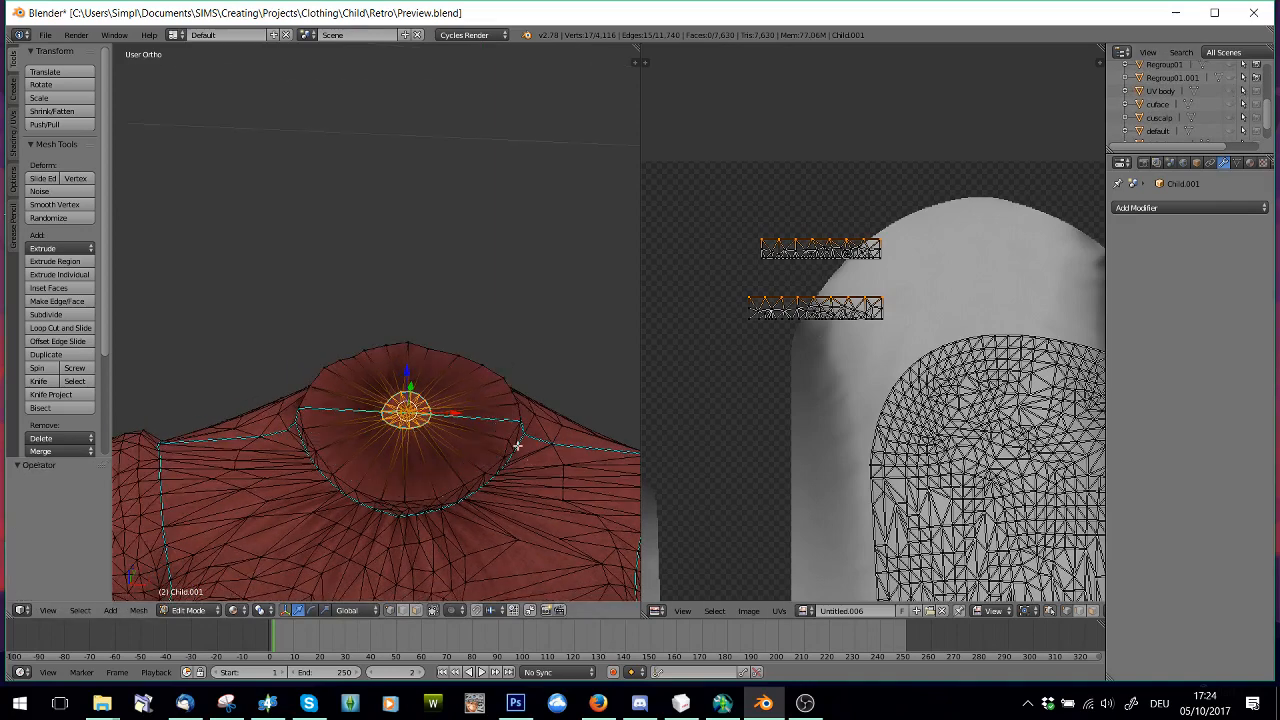
key("ctrl+z")
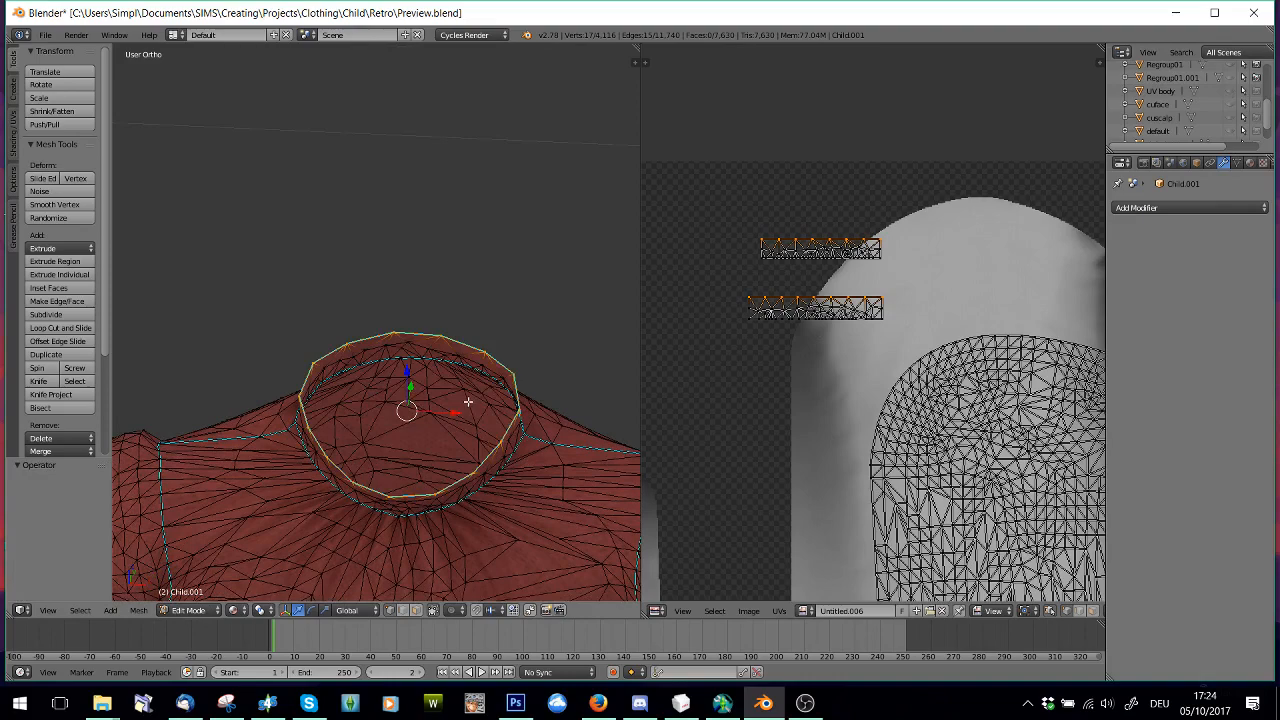
key("a")
Select the collar's upper rim by border-selecting the top vertices of both collar strips in the UV layout
scroll(468, 401, "down", 3)
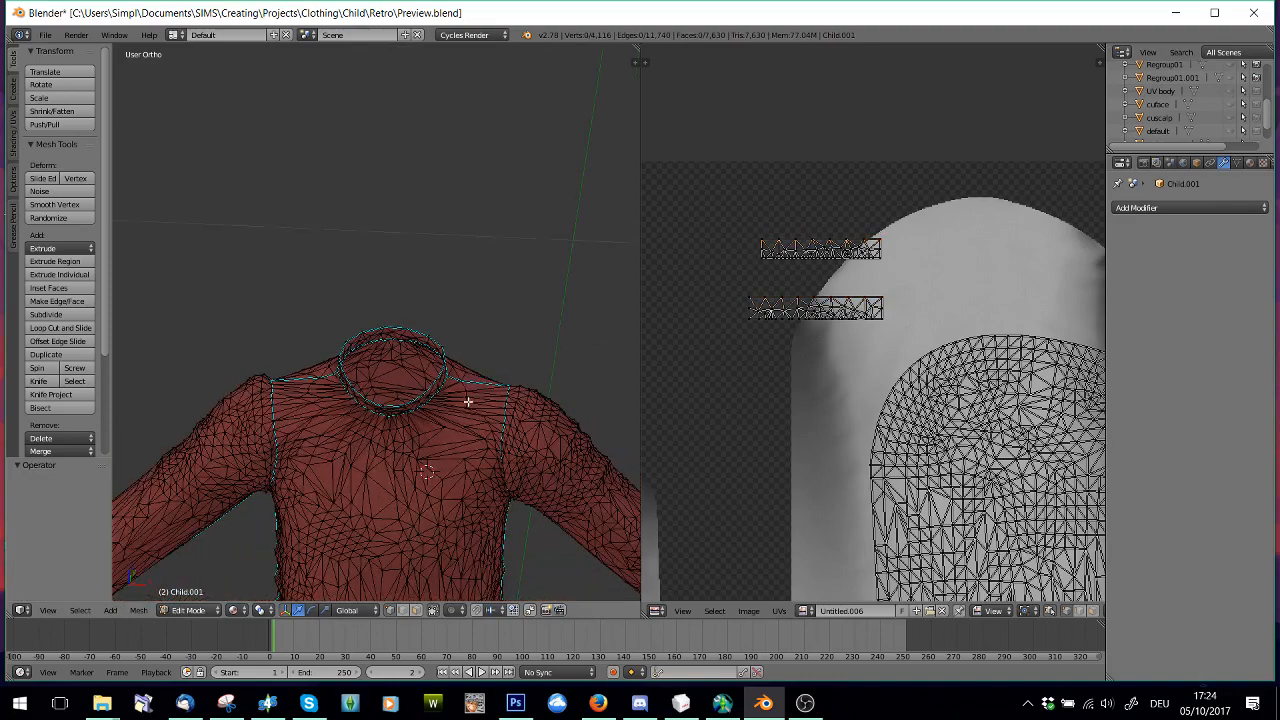
middle_click_drag(469, 403, 420, 408)
scroll(469, 311, "up", 4)
mouse_move(437, 330)
middle_mouse_down()
mouse_move(418, 363)
mouse_move(433, 336)
middle_mouse_up()
scroll(428, 350, "up", 3)
scroll(427, 359, "down", 1)
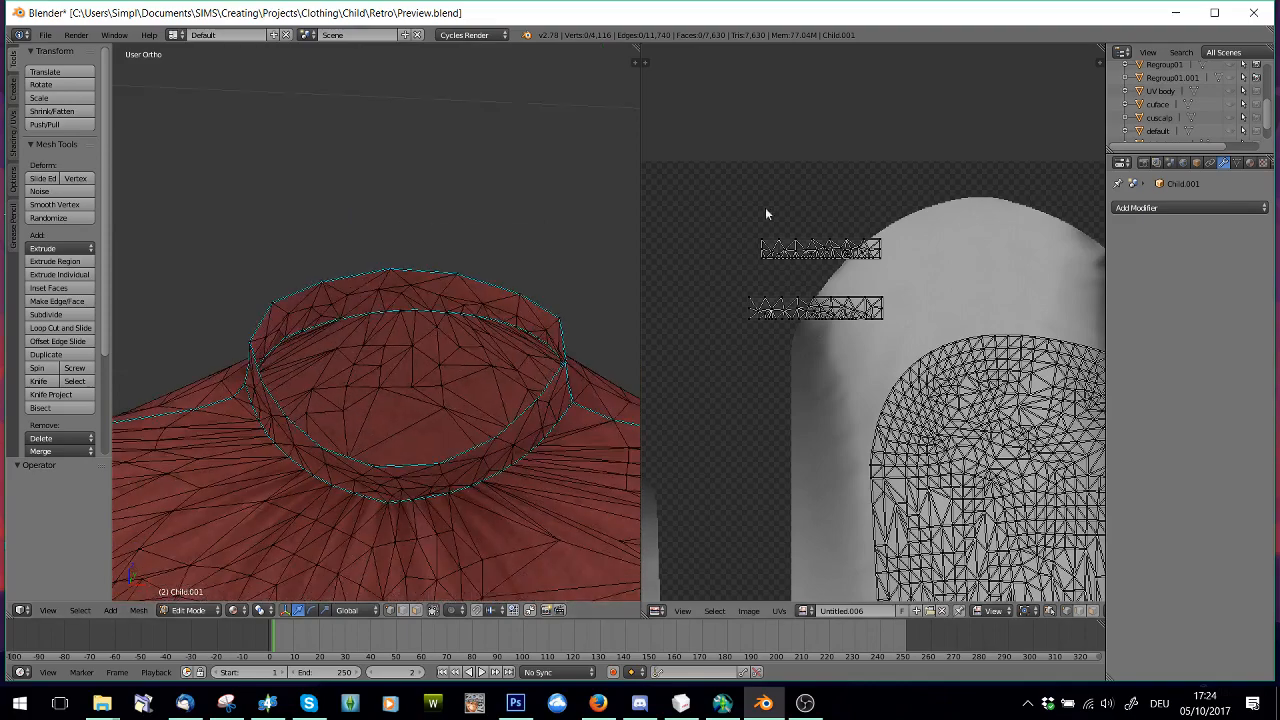
key("b")
left_click_drag(740, 206, 905, 246)
key("b")
left_click_drag(708, 292, 892, 302)
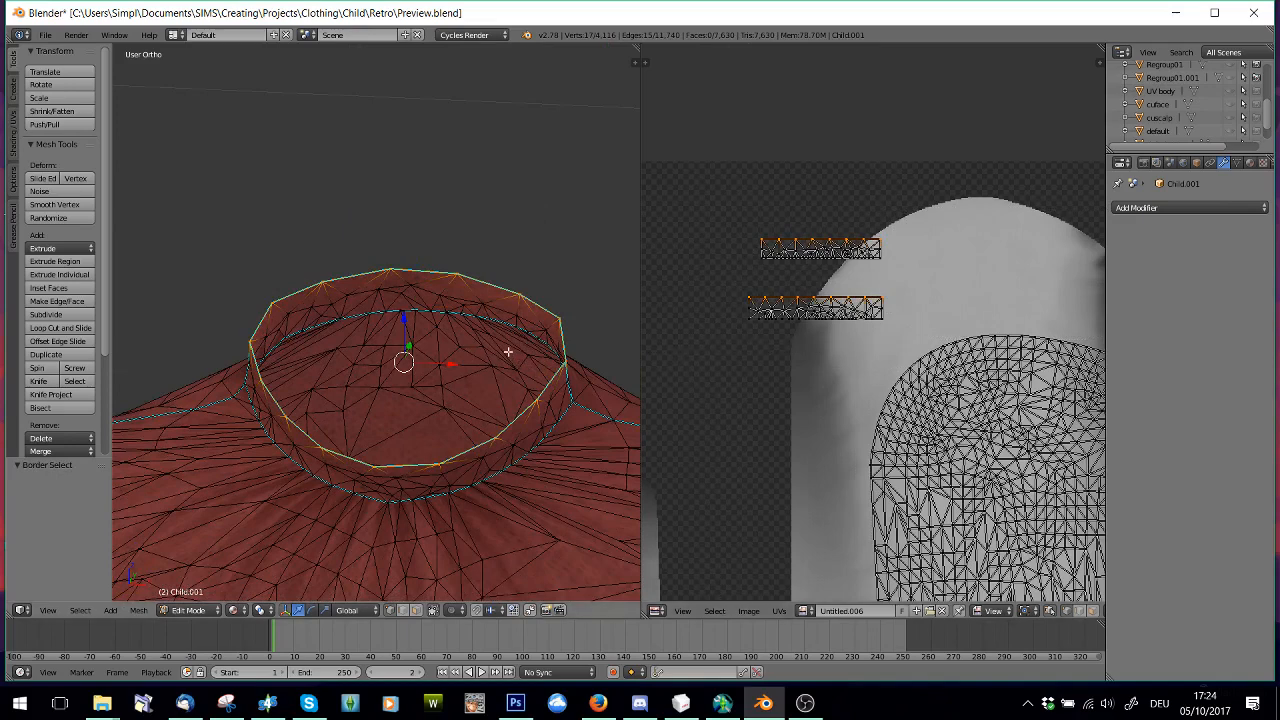
Extrude the collar rim in place and scale the new loop inward to 0.949 to form a thin edge
key("e")
key("Escape")
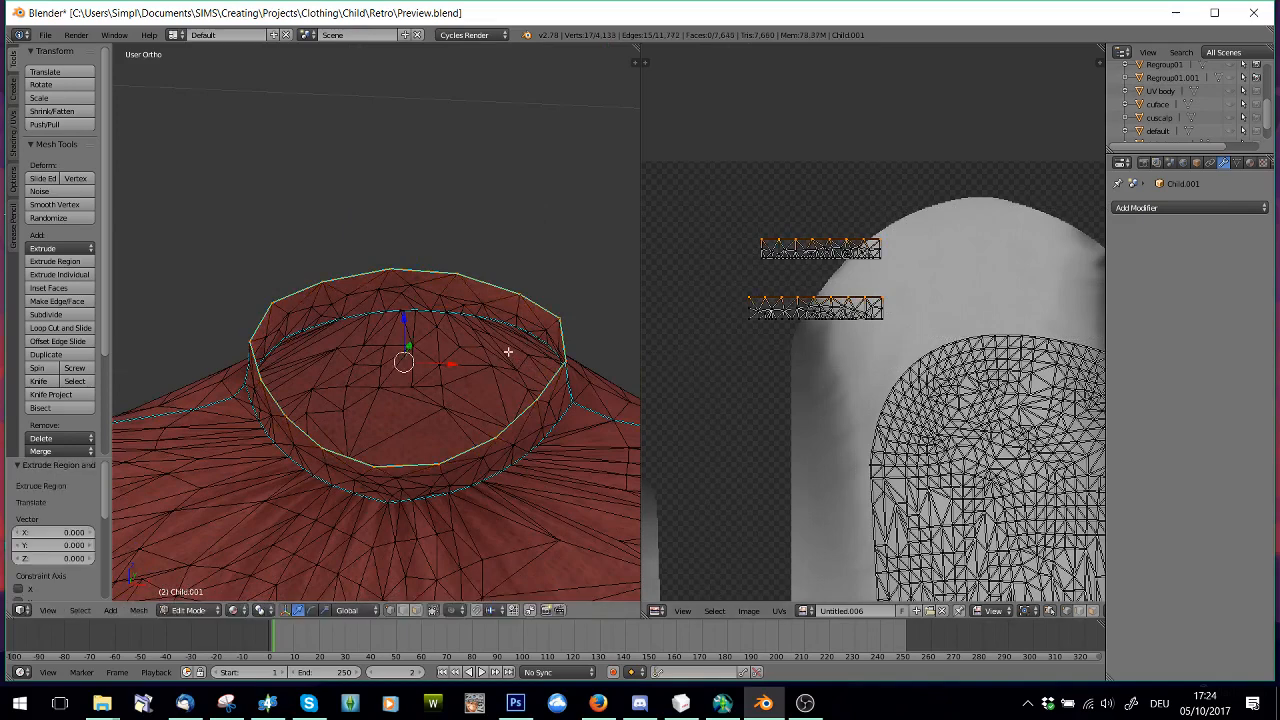
key("s")
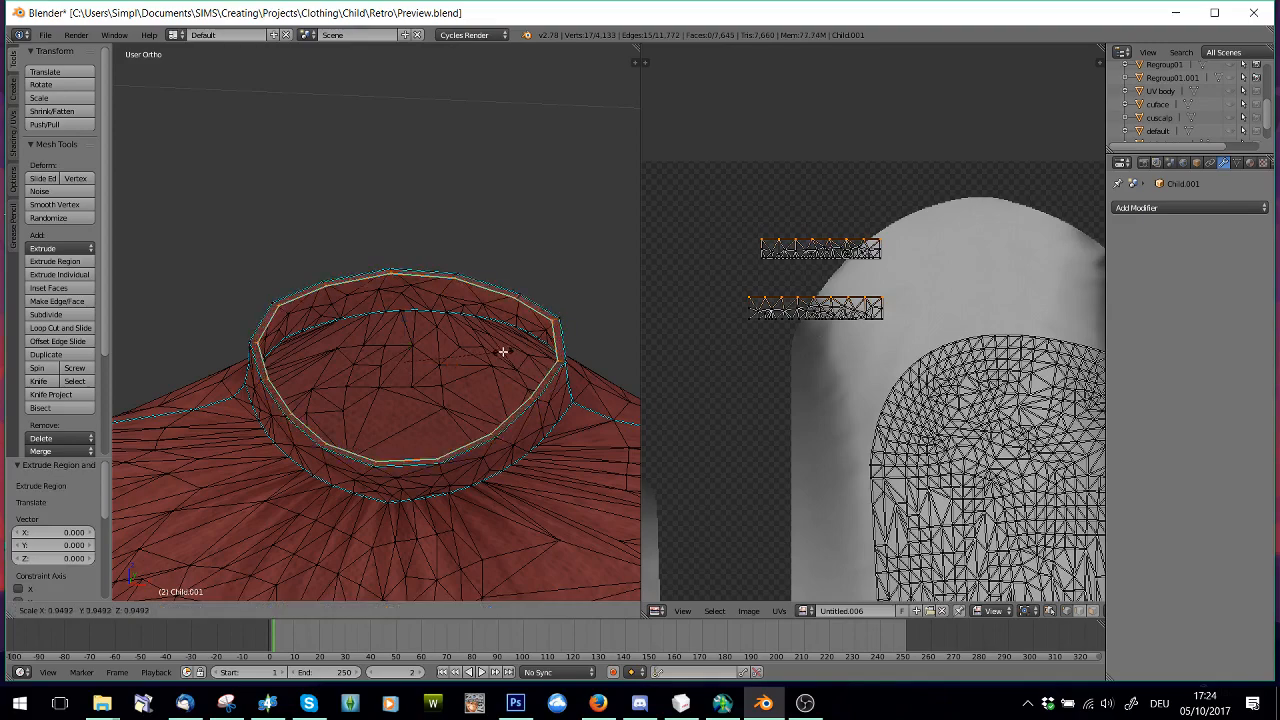
left_click(503, 351)
scroll(410, 417, "up", 3)
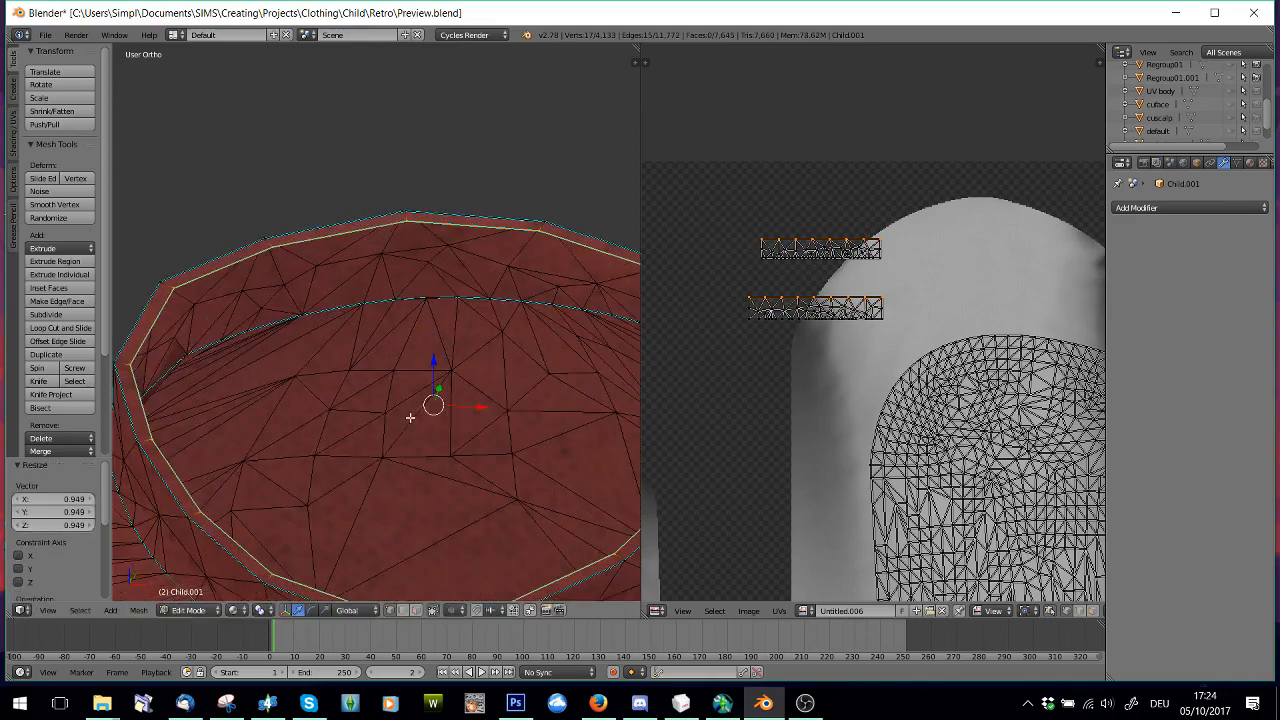
Move the new collar loop's vertices down by 0.002 along Y on both collar strips in the UV layout
scroll(420, 364, "down", 2)
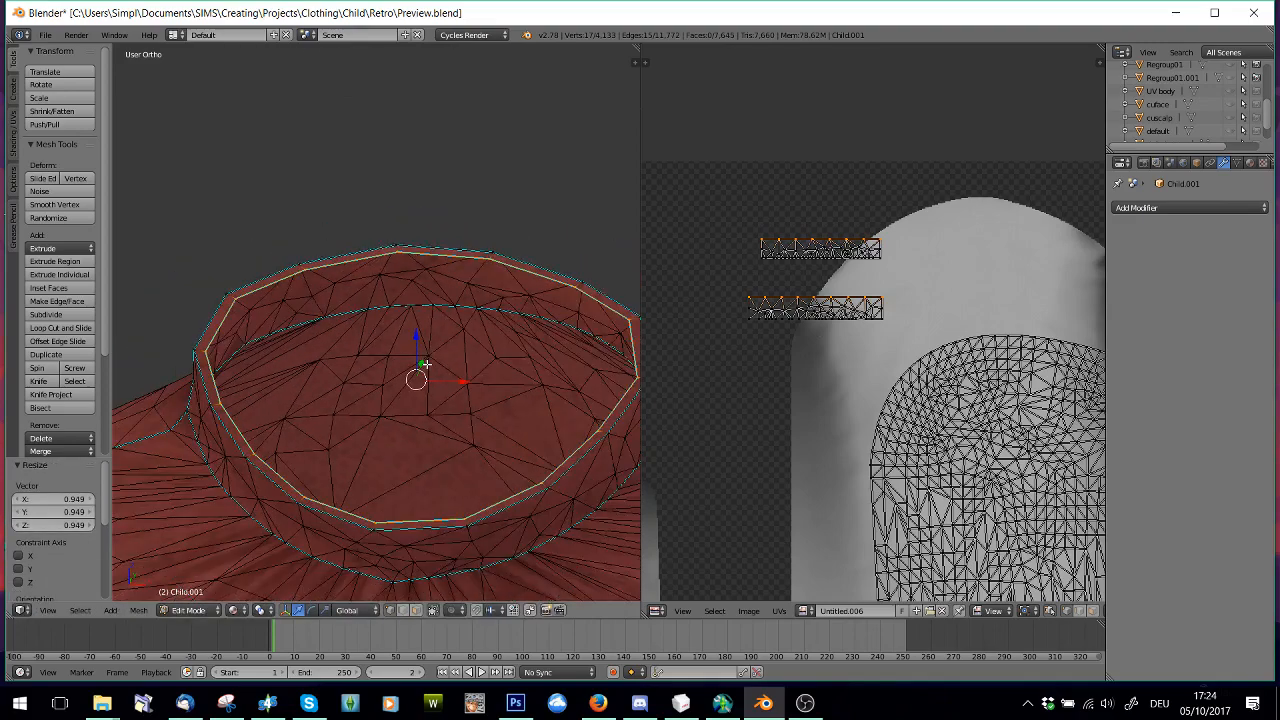
mouse_move(336, 411)
middle_mouse_down()
mouse_move(203, 457)
mouse_move(320, 394)
mouse_move(317, 409)
mouse_move(331, 363)
mouse_move(323, 402)
middle_mouse_up()
scroll(331, 387, "up", 2)
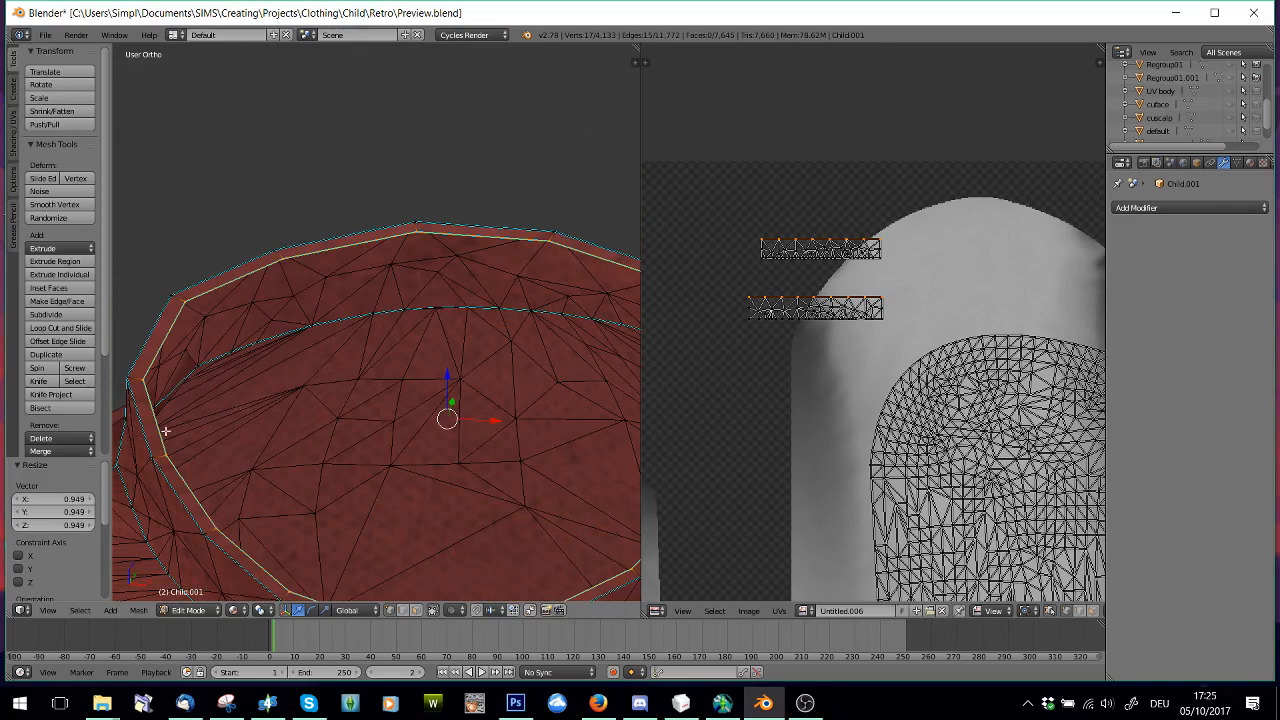
scroll(823, 274, "up", 2)
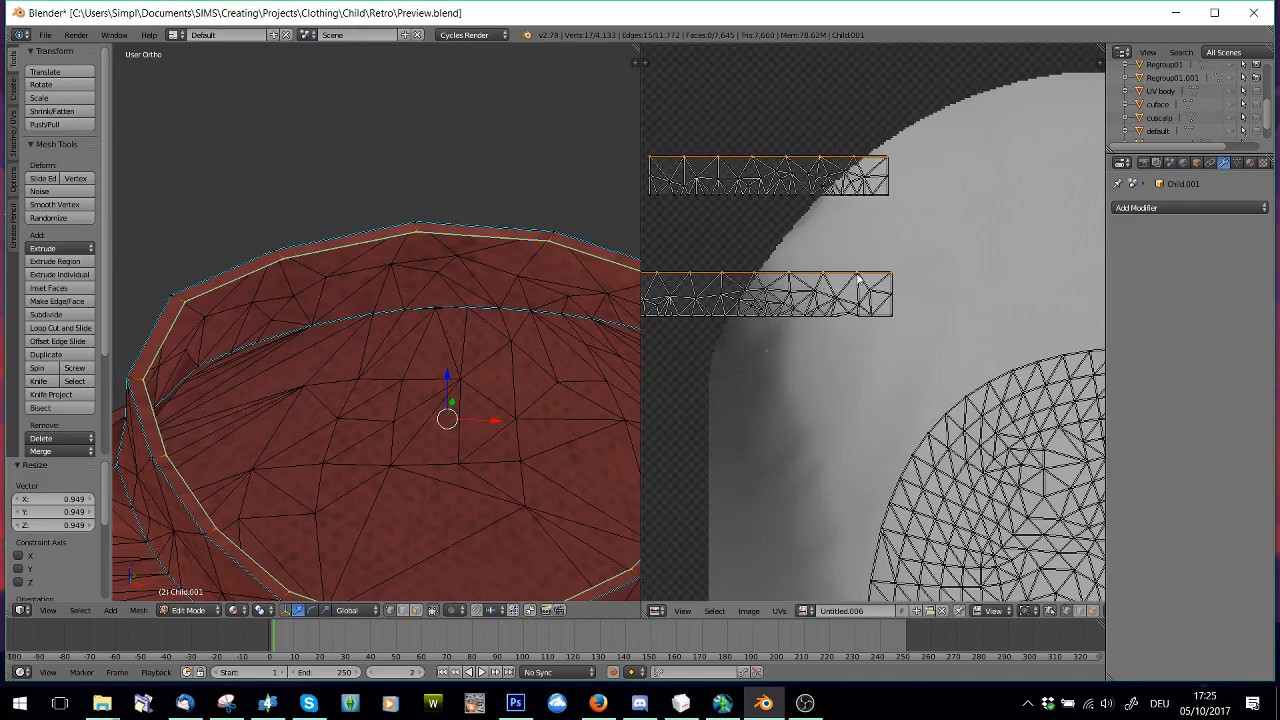
left_click_drag(641, 280, 623, 285)
scroll(760, 320, "up", 2)
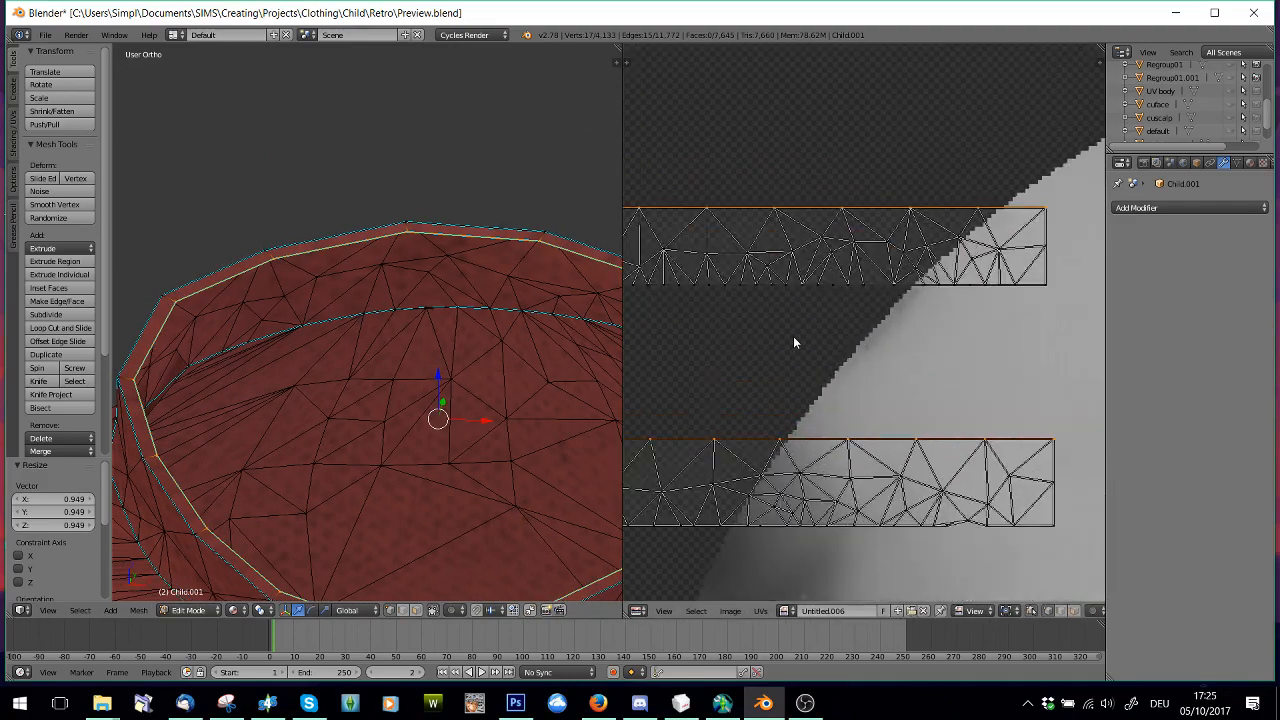
middle_click_drag(822, 349, 850, 331)
scroll(850, 331, "down", 1)
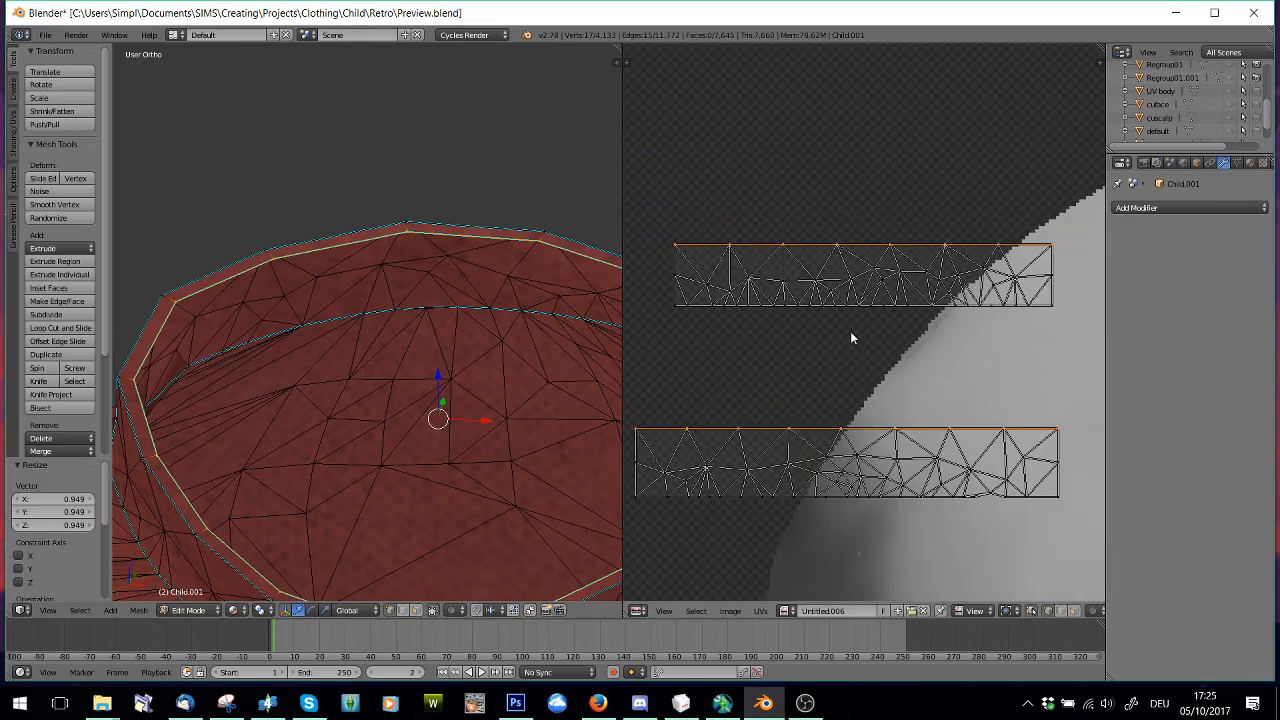
key("g")
key("y")
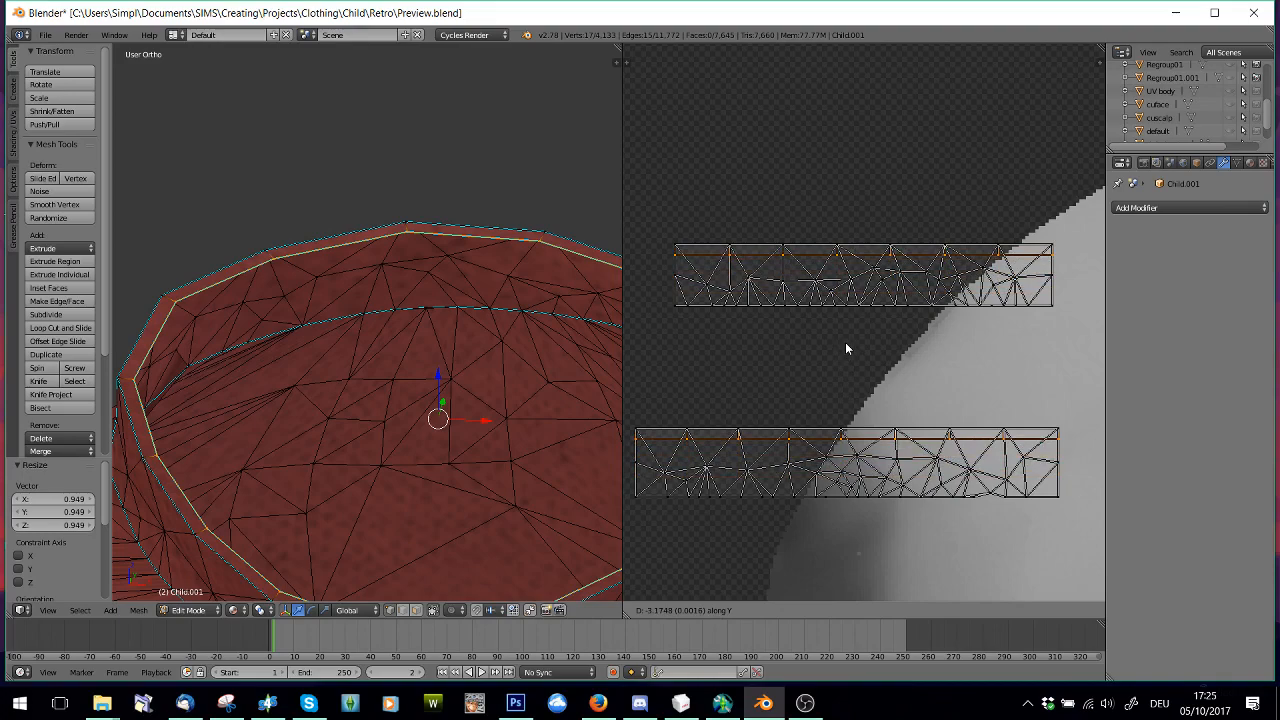
left_click(845, 343)
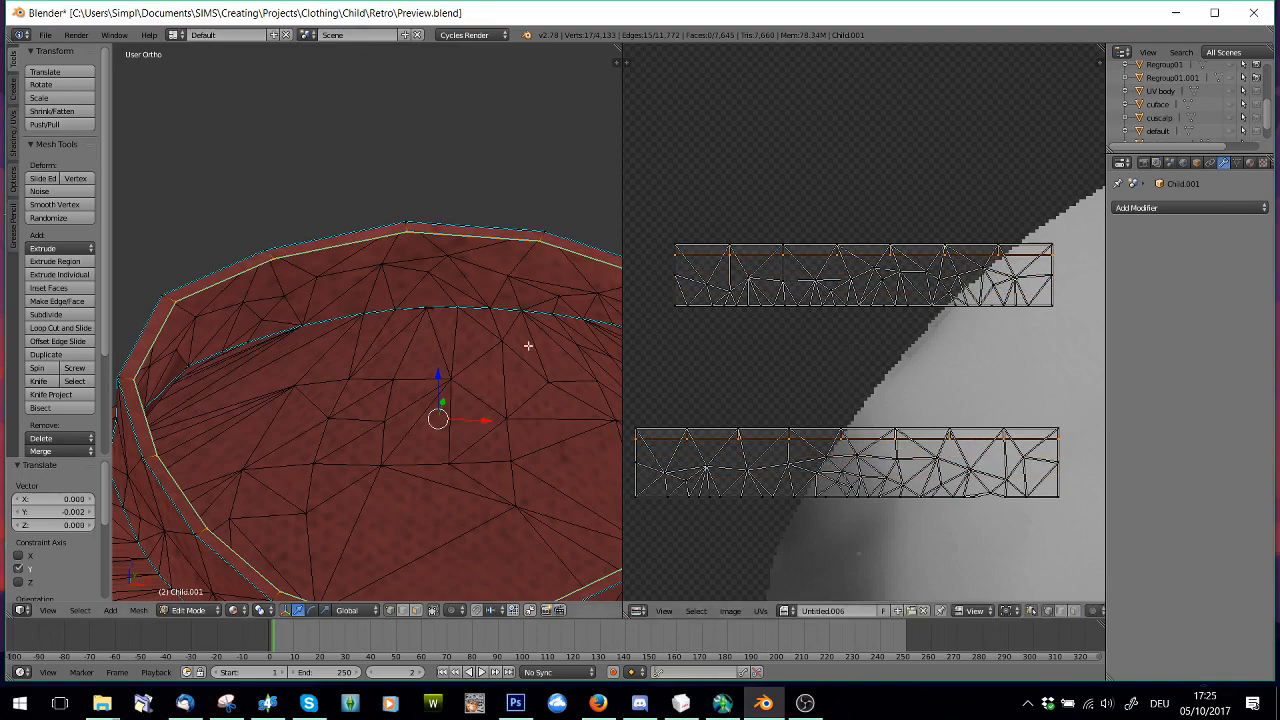
Extrude the collar's inner rim again, scale the new loop inward to 0.347 and lower it 0.022 along Z
scroll(461, 365, "down", 3)
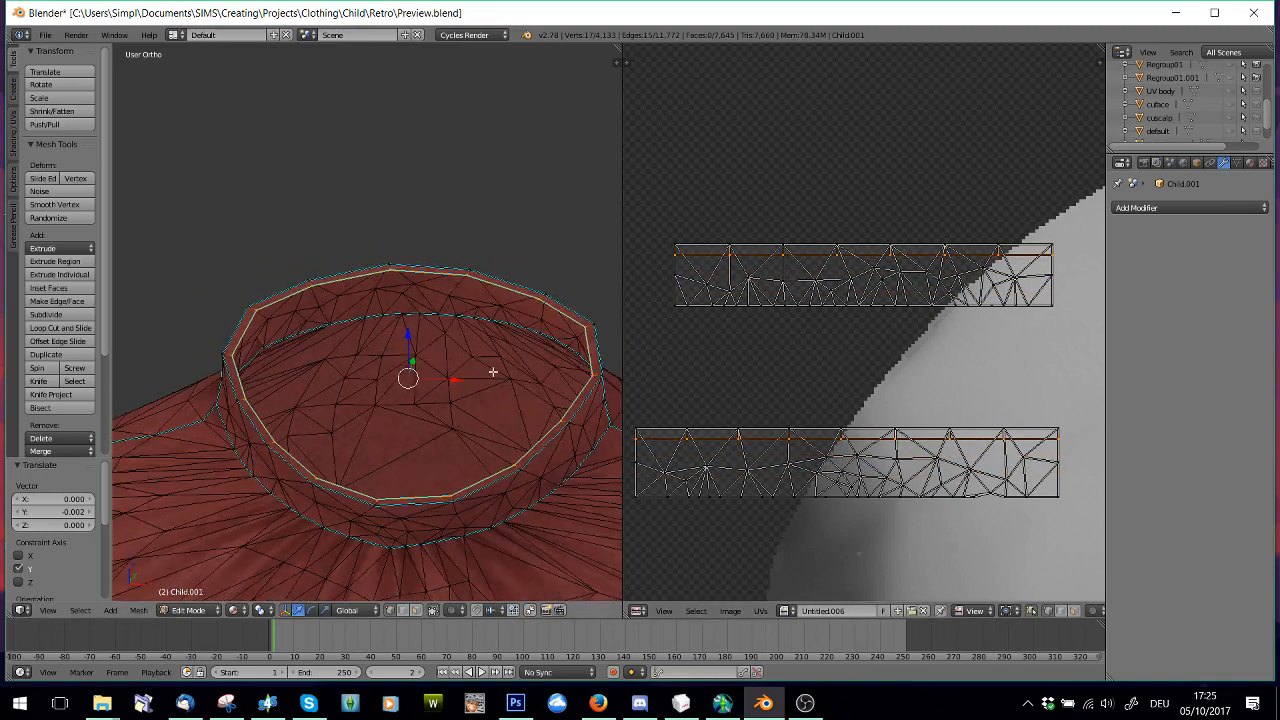
key("e")
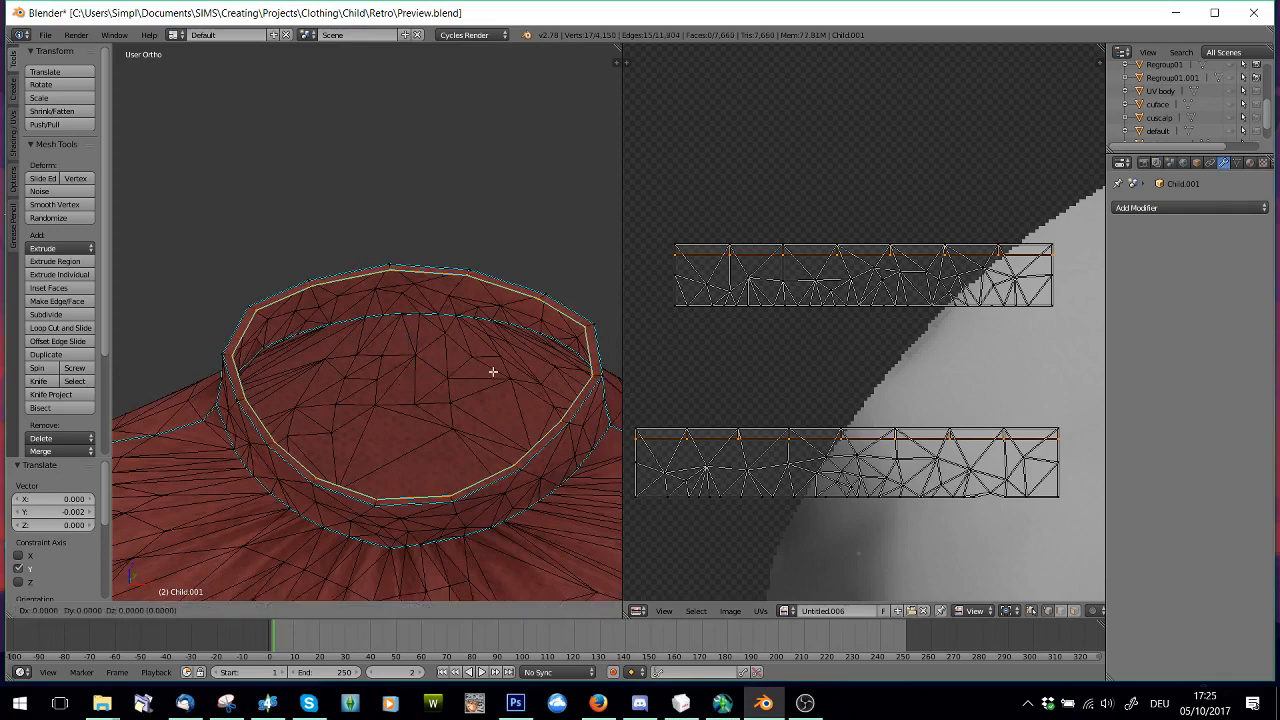
key("s")
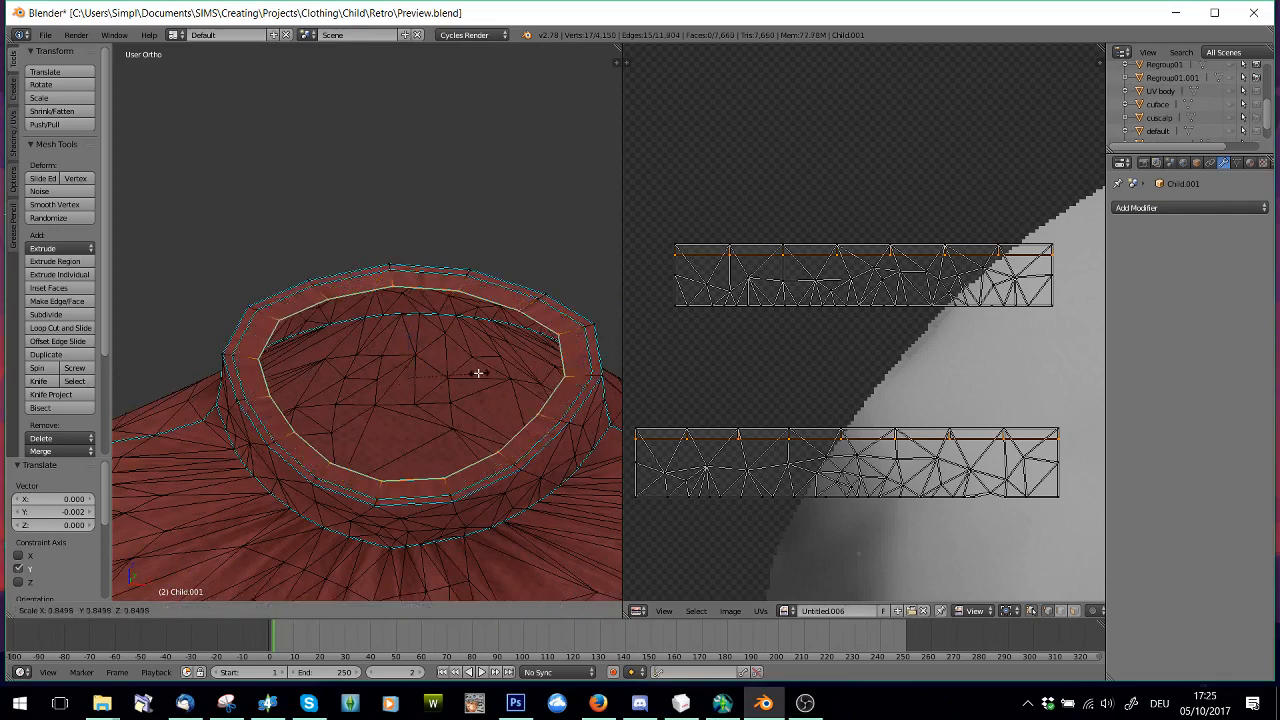
left_click(422, 367)
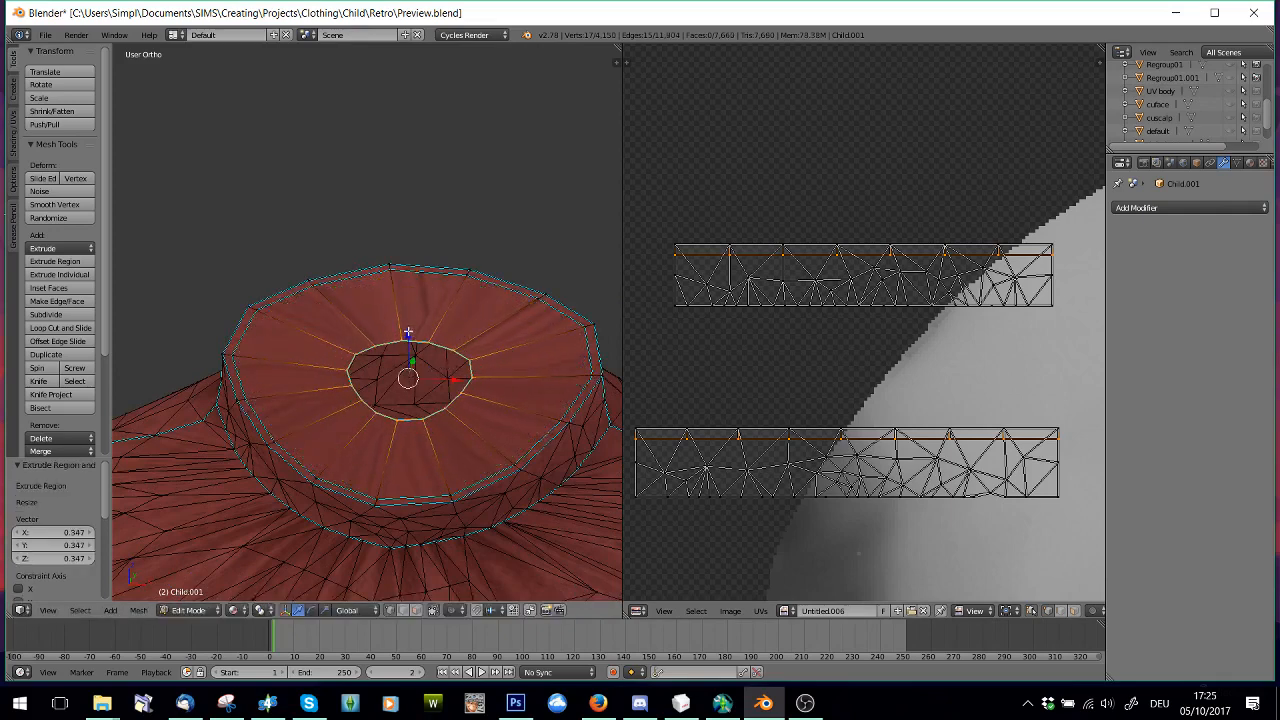
left_click_drag(408, 333, 442, 412)
Show the UV body mesh temporarily to check how the lowered inner loop meets the neck, and hide it again
scroll(1206, 108, "down", 2)
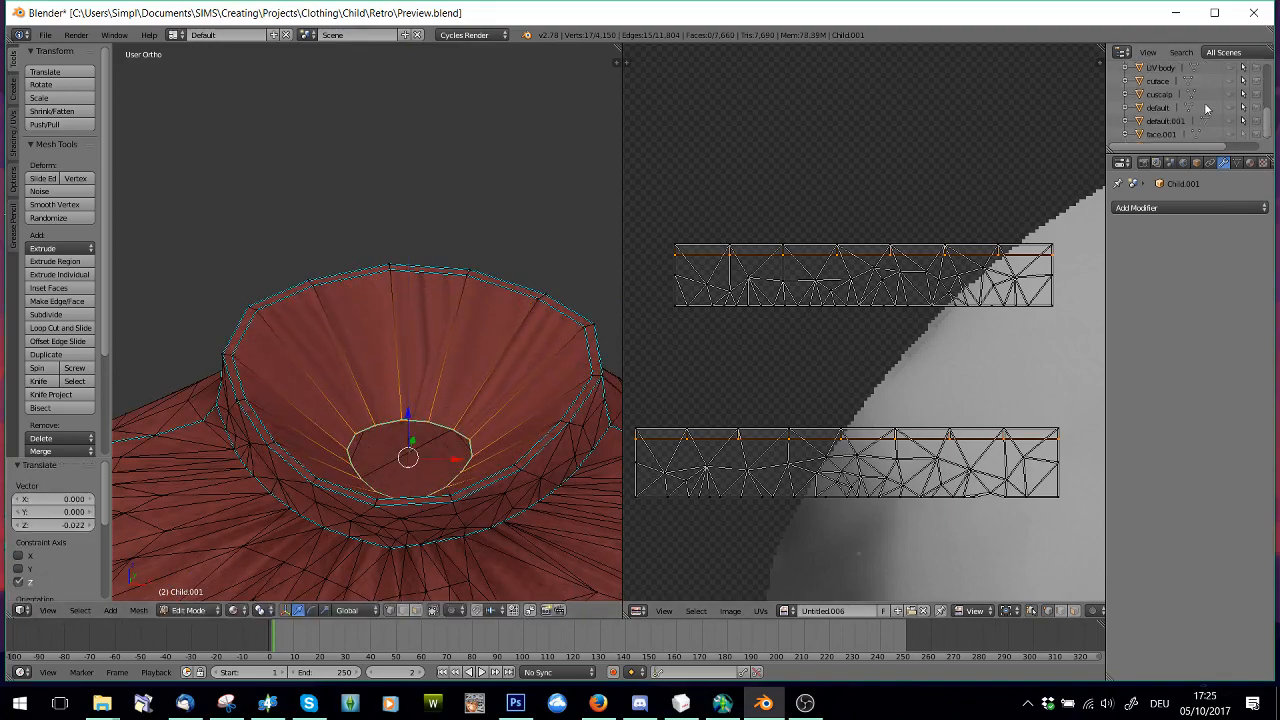
left_click(1232, 68)
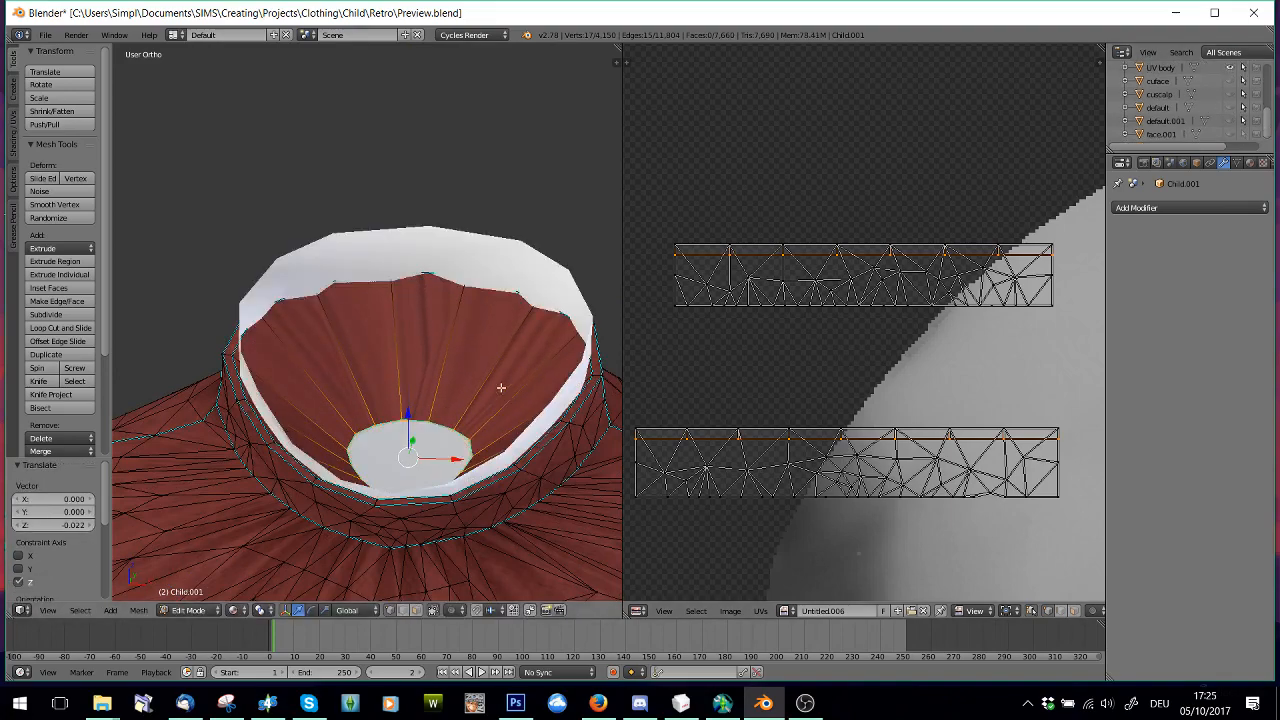
middle_click_drag(501, 387, 499, 374)
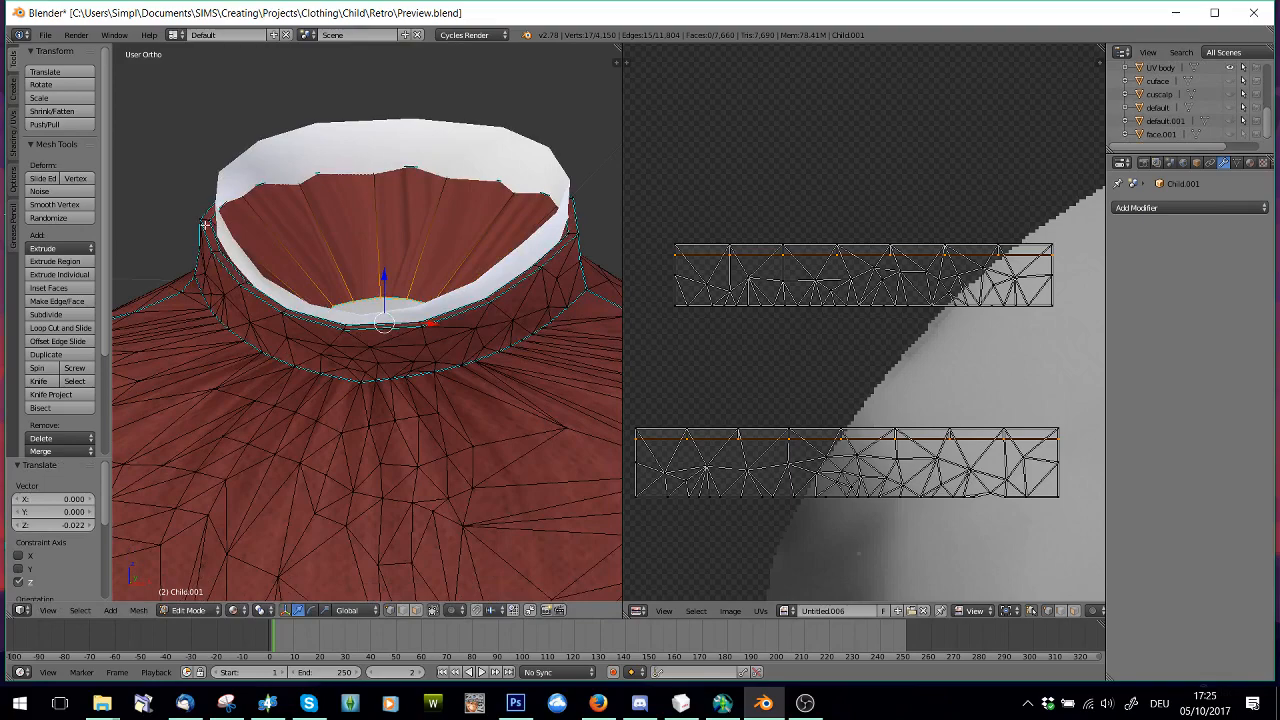
middle_click_drag(254, 244, 264, 288)
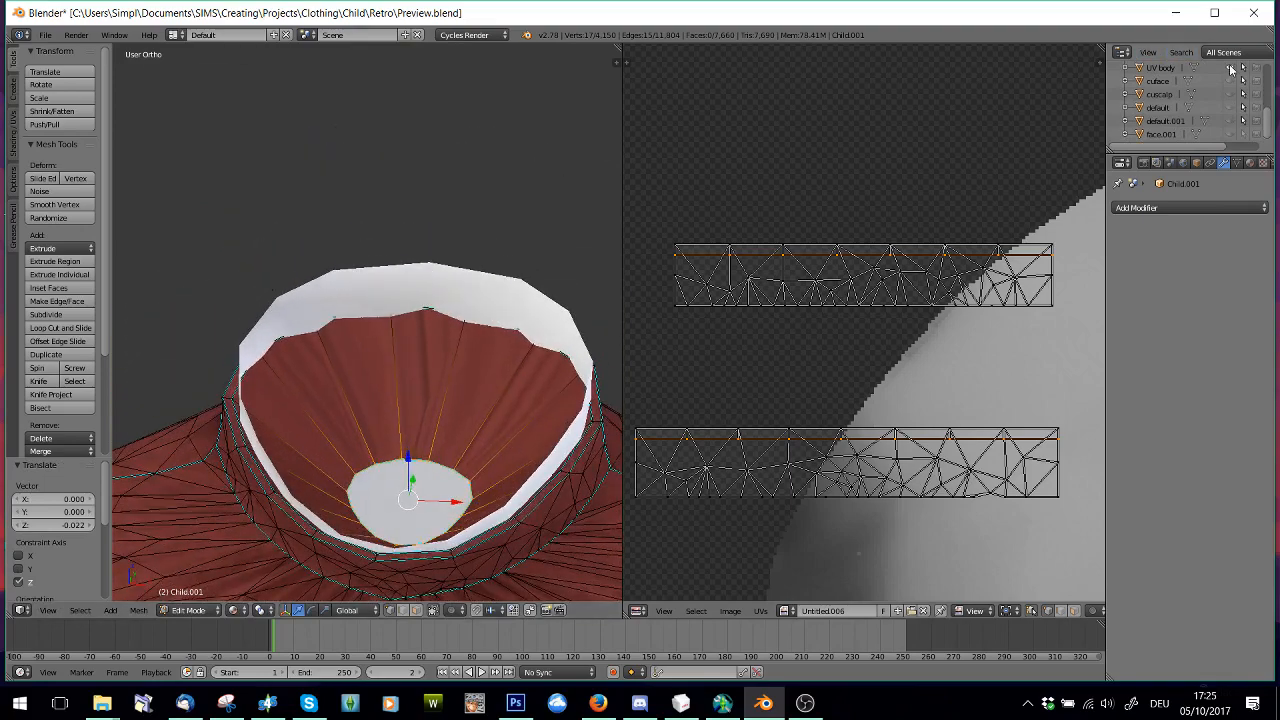
left_click(1232, 68)
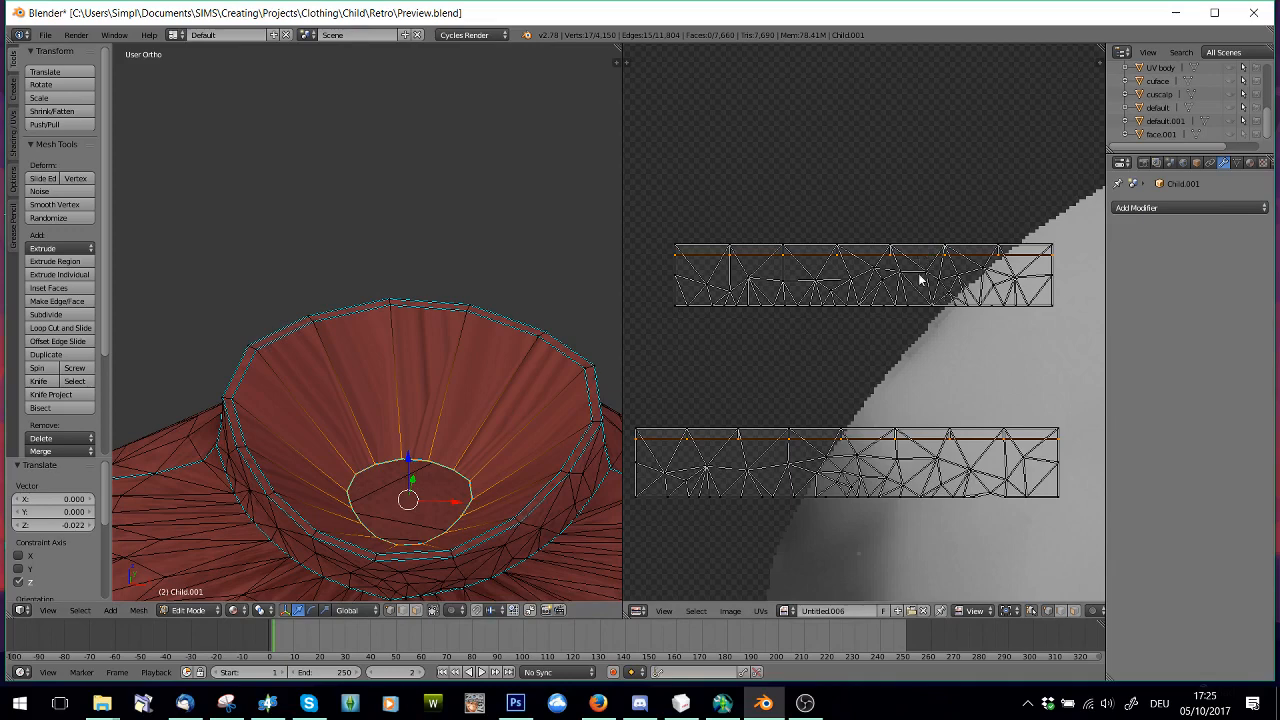
Move the innermost loop's UV vertices down by 0.007 along Y, to the lower part of both collar strips
key("g")
key("y")
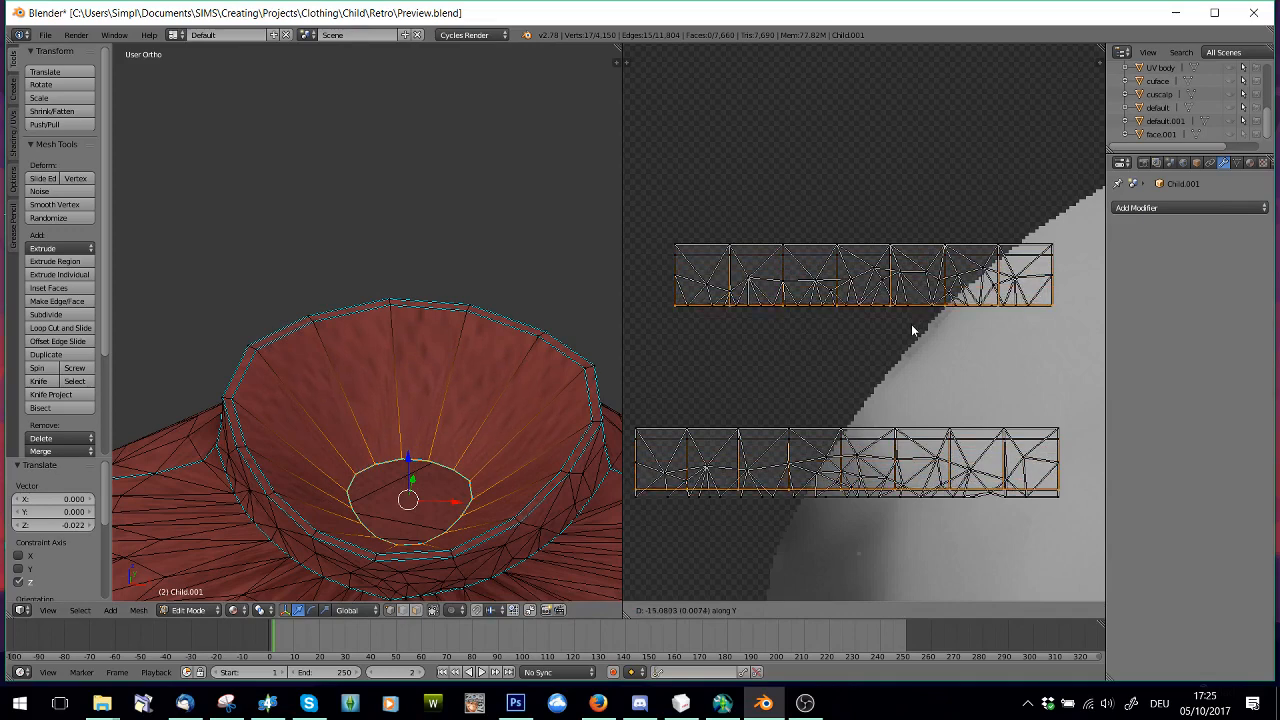
left_click(911, 329)
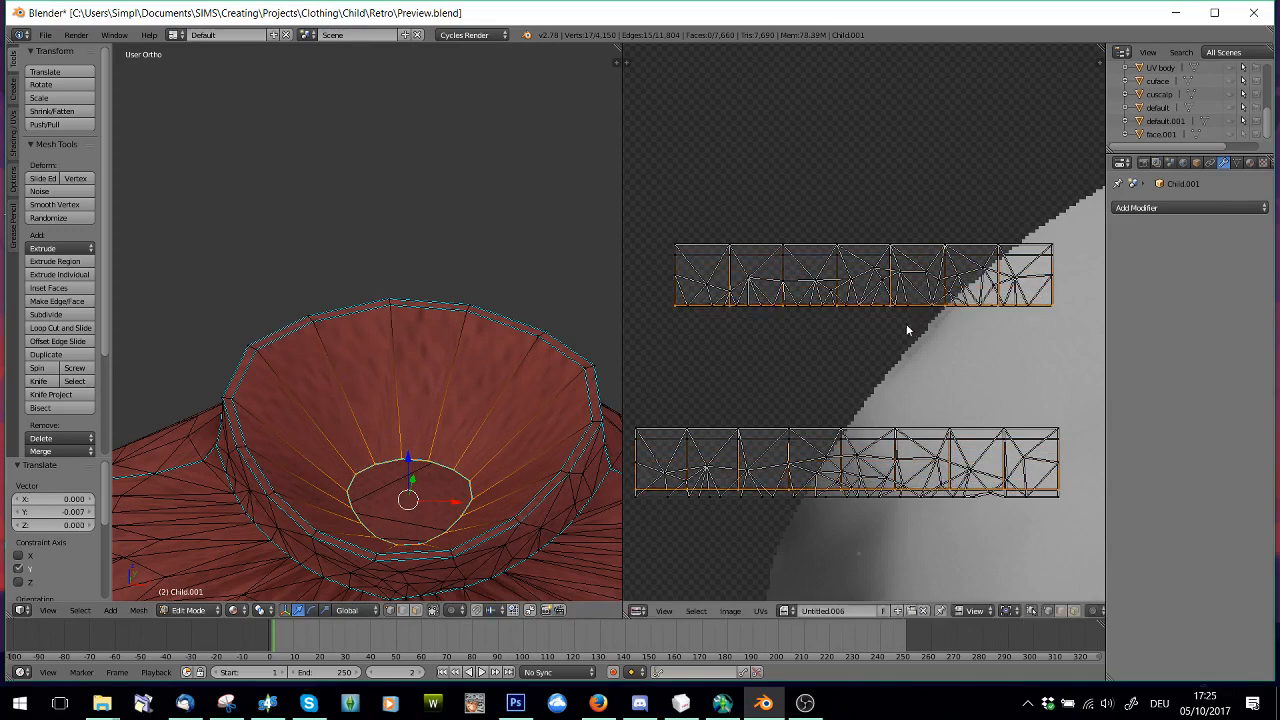
Raise the collar's innermost loop by 0.010 along Z in the 3D view
key("g")
key("z")
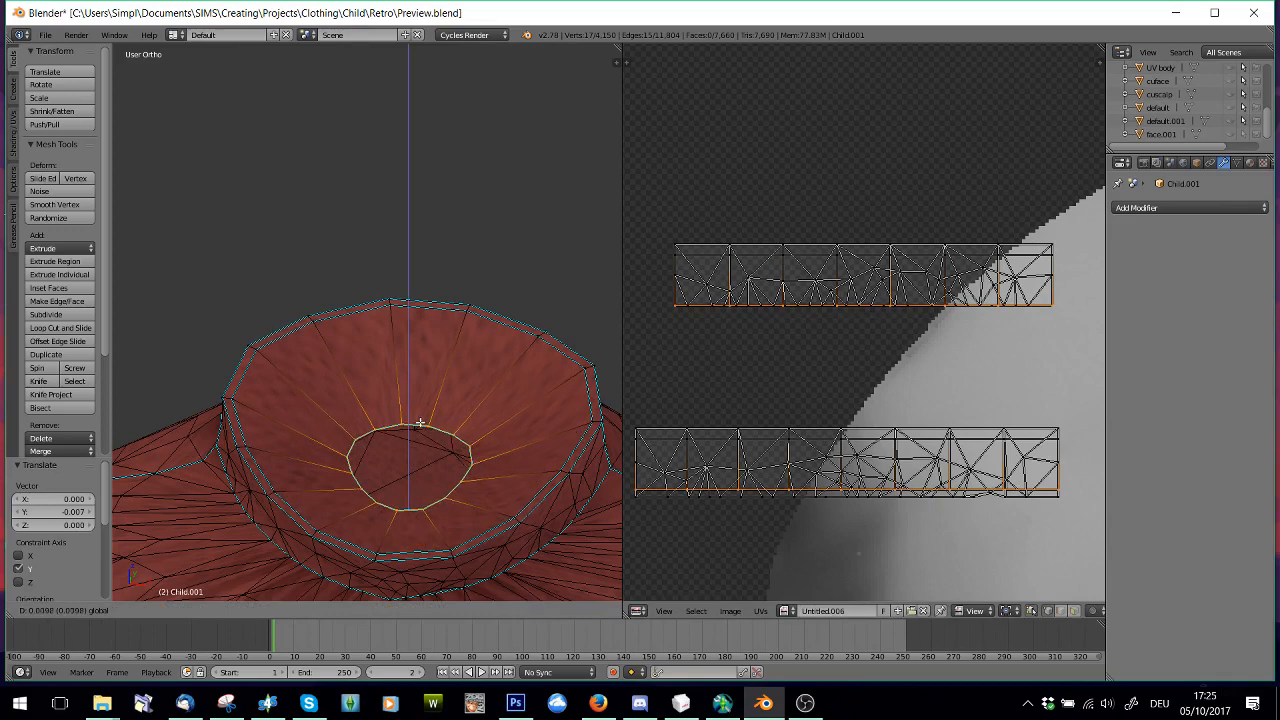
left_click(409, 425)
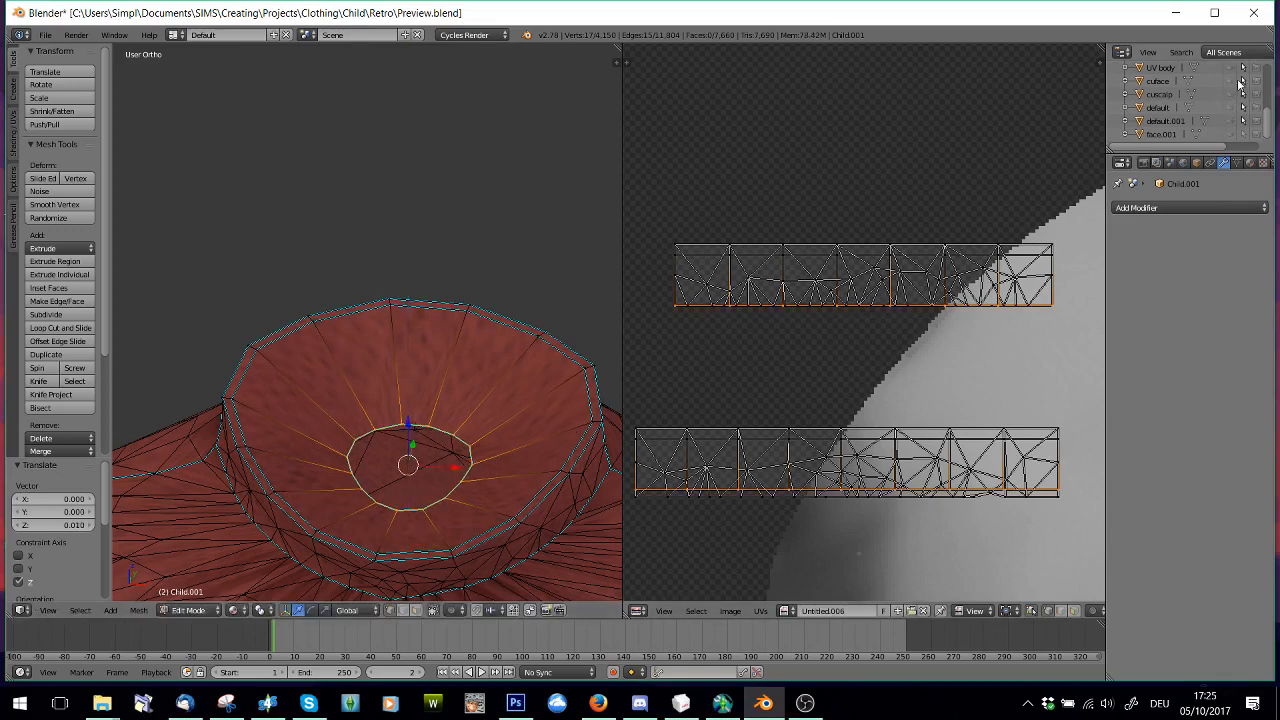
Show the UV body mesh briefly to compare the neck with the raised inner loop, and hide it again
left_click(1231, 68)
middle_click_drag(434, 457, 436, 445)
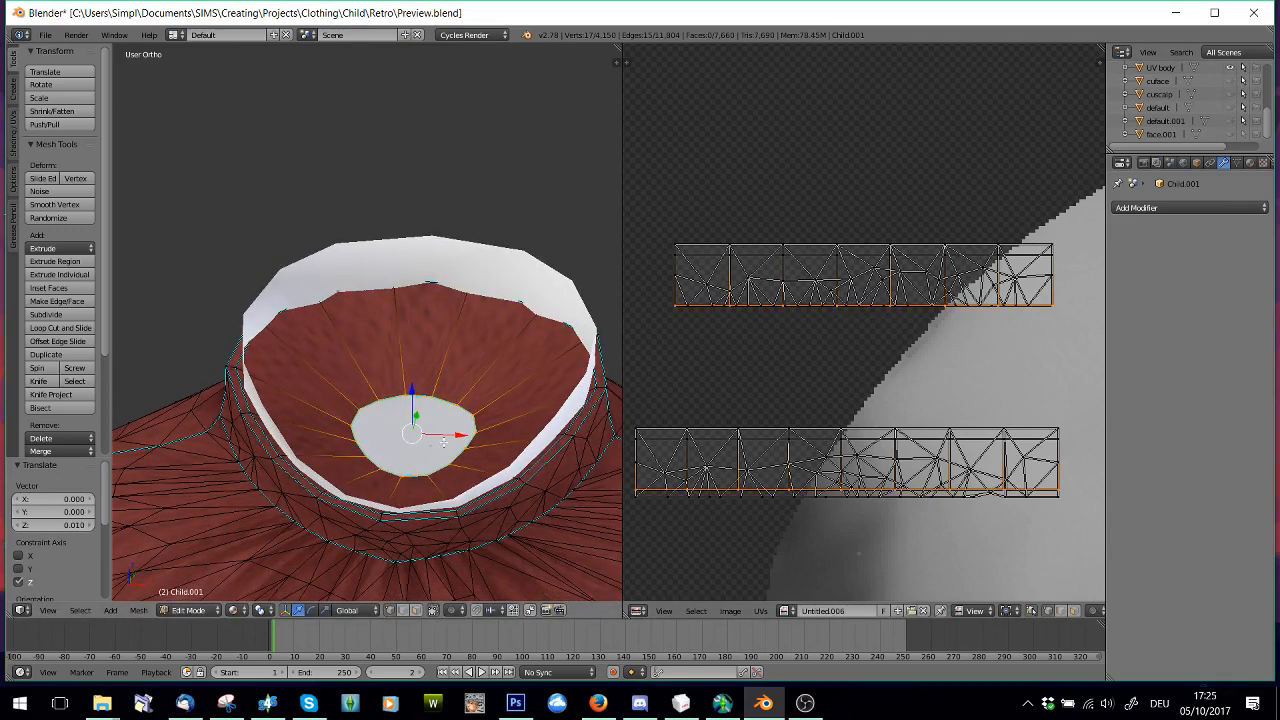
left_click(1231, 68)
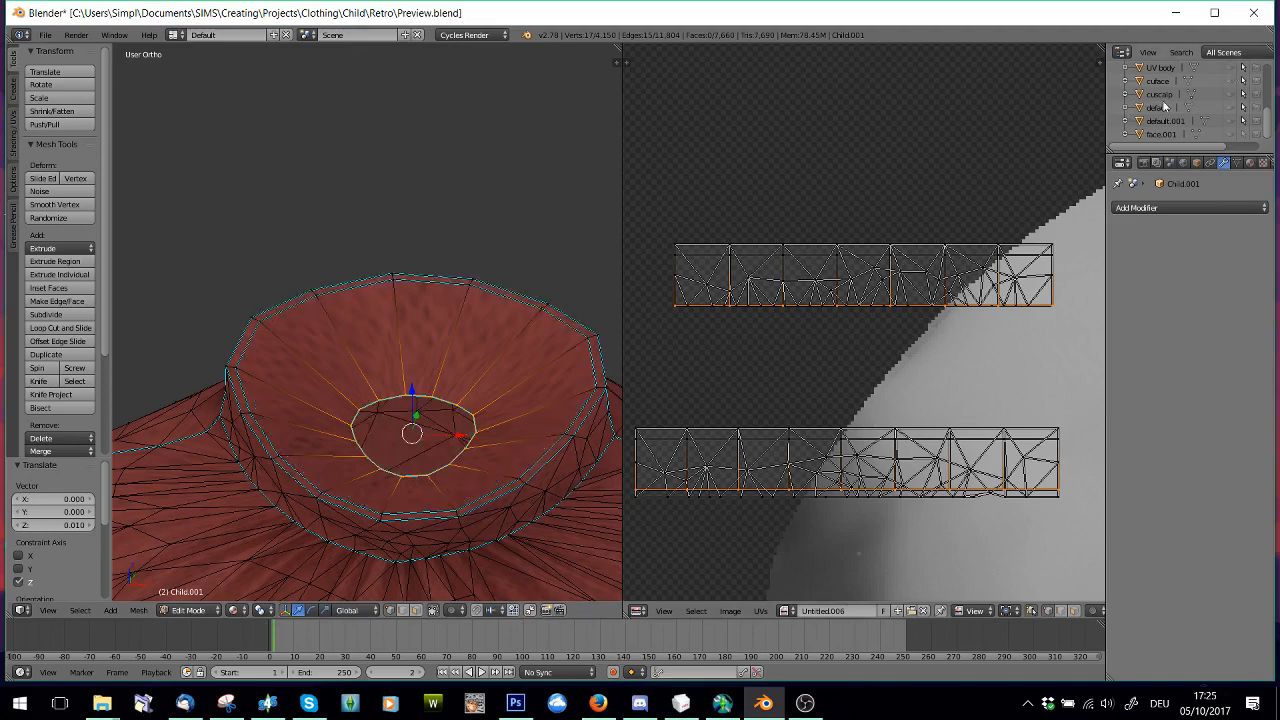
mouse_move(405, 420)
middle_mouse_down()
mouse_move(403, 458)
mouse_move(405, 415)
middle_mouse_up()
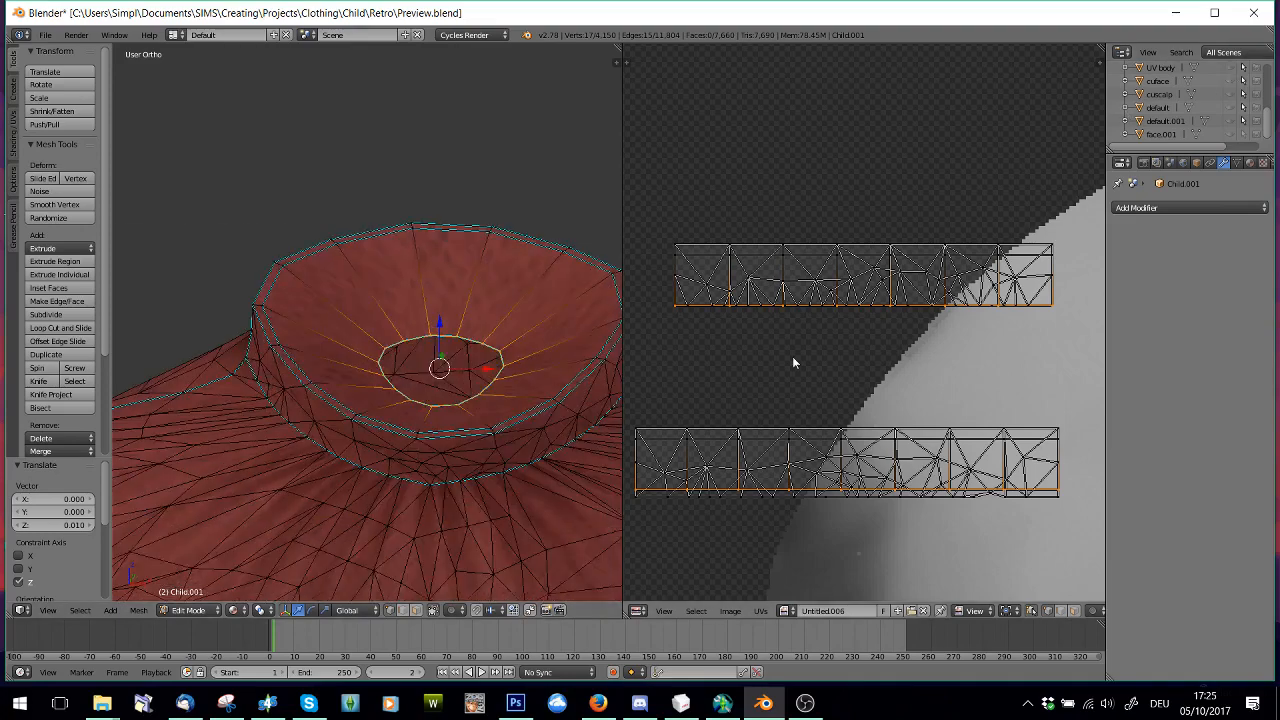
Select the whole sweater mesh and load Neck.psd from the Retro folder as its texture image
scroll(820, 345, "up", 2)
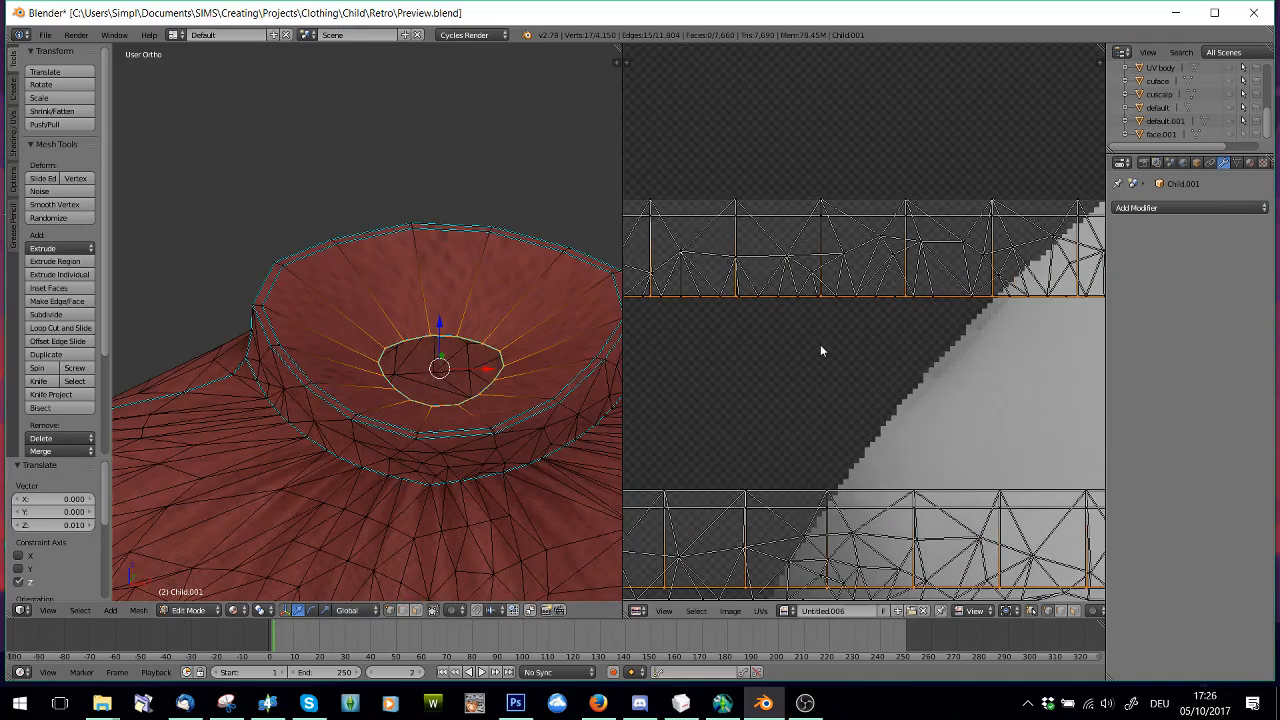
scroll(856, 384, "down", 2)
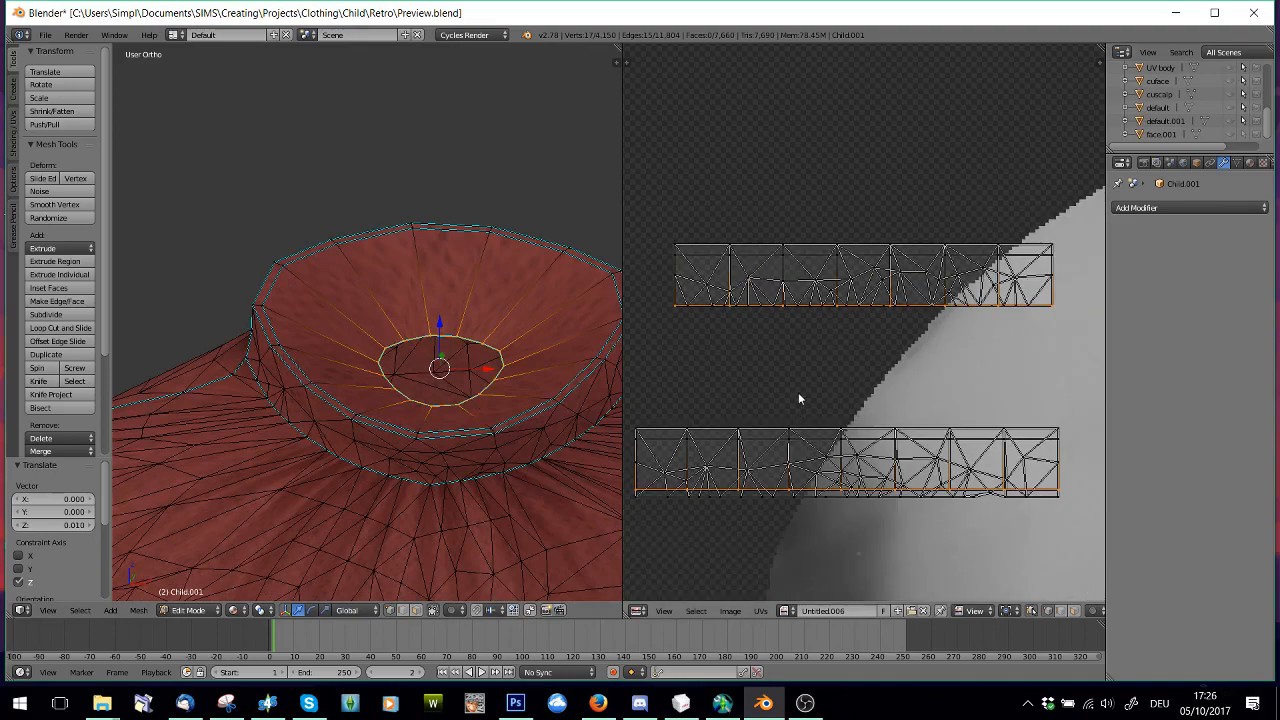
scroll(875, 450, "down", 2)
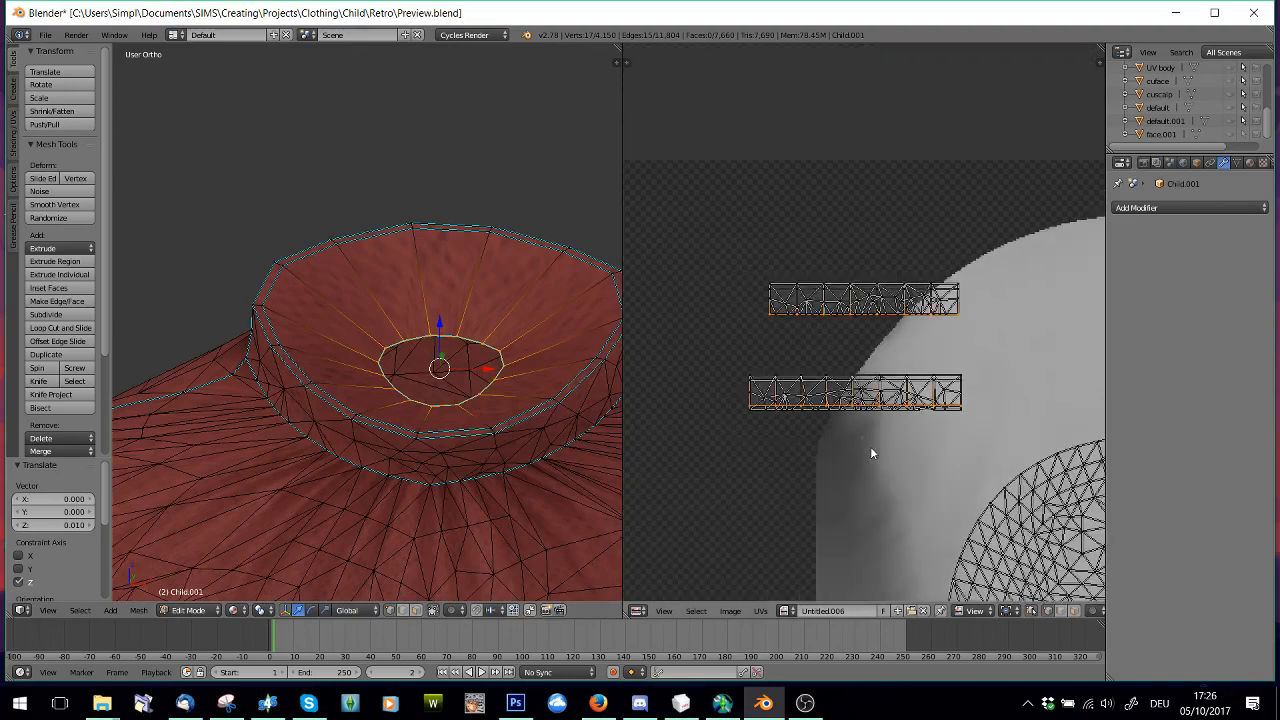
scroll(798, 494, "down", 3)
scroll(798, 494, "down", 1)
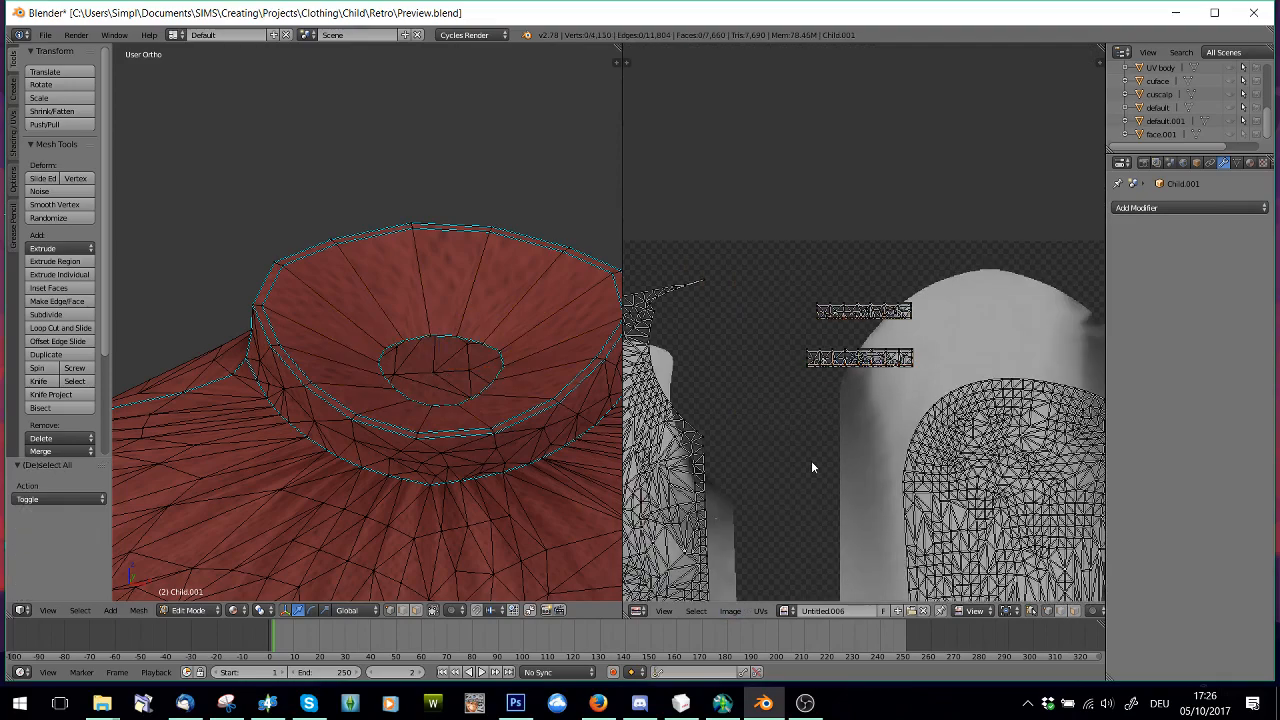
key("a")
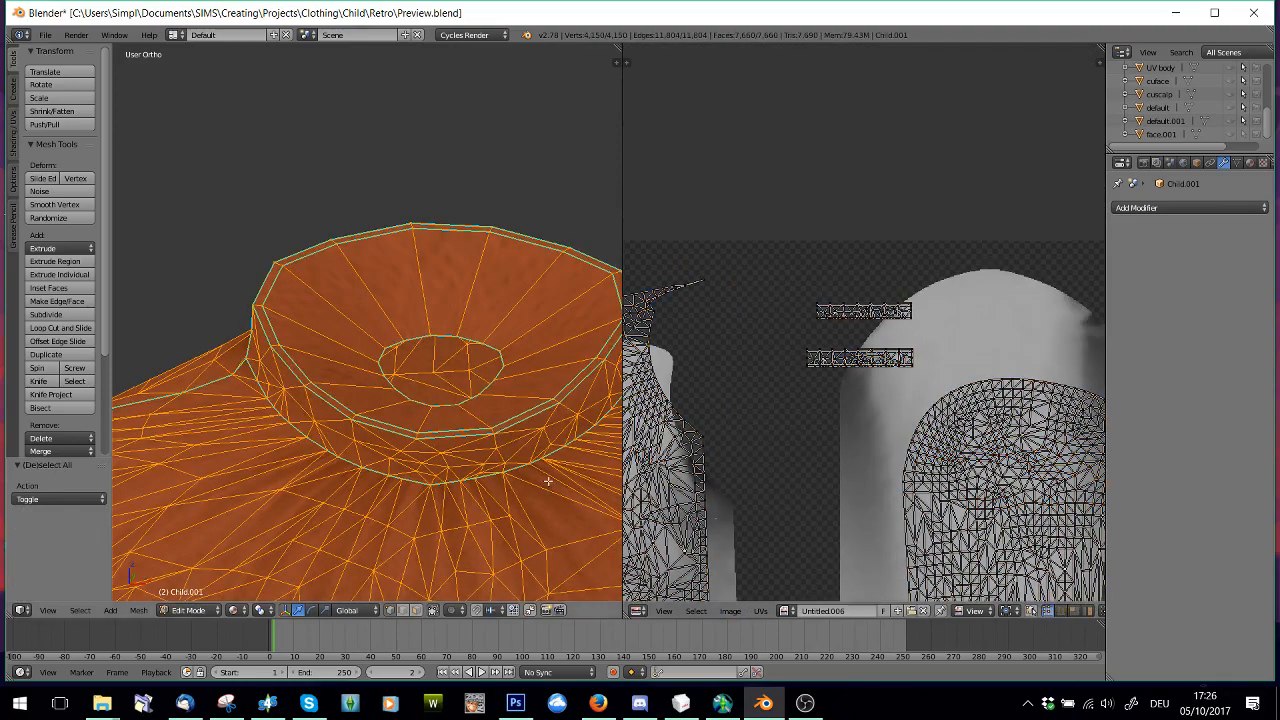
left_click(740, 611)
left_click(748, 588)
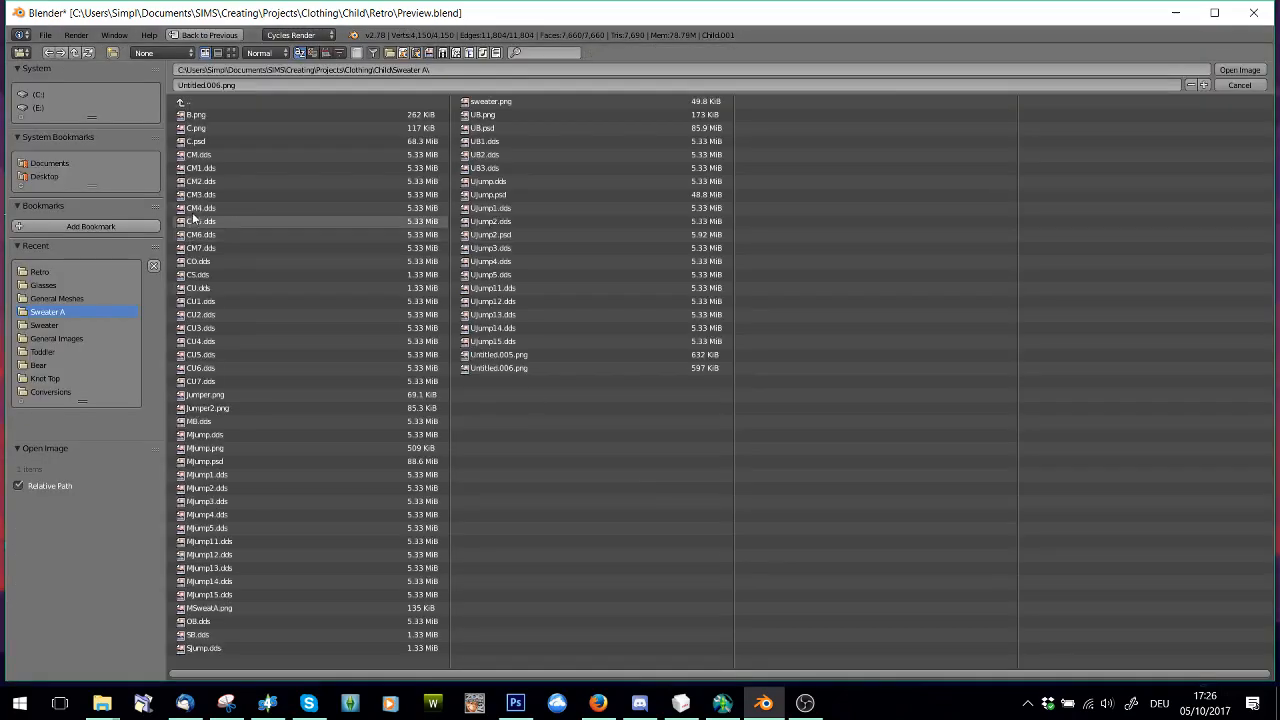
left_click(40, 272)
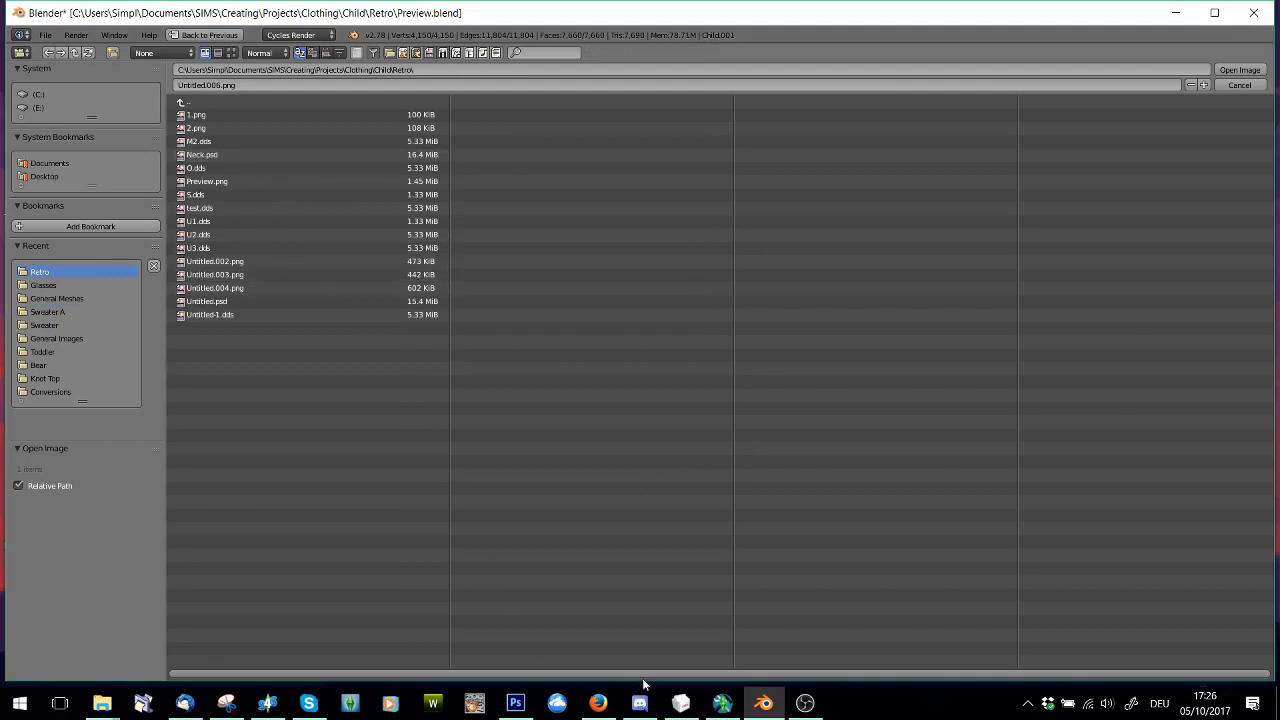
double_click(207, 157)
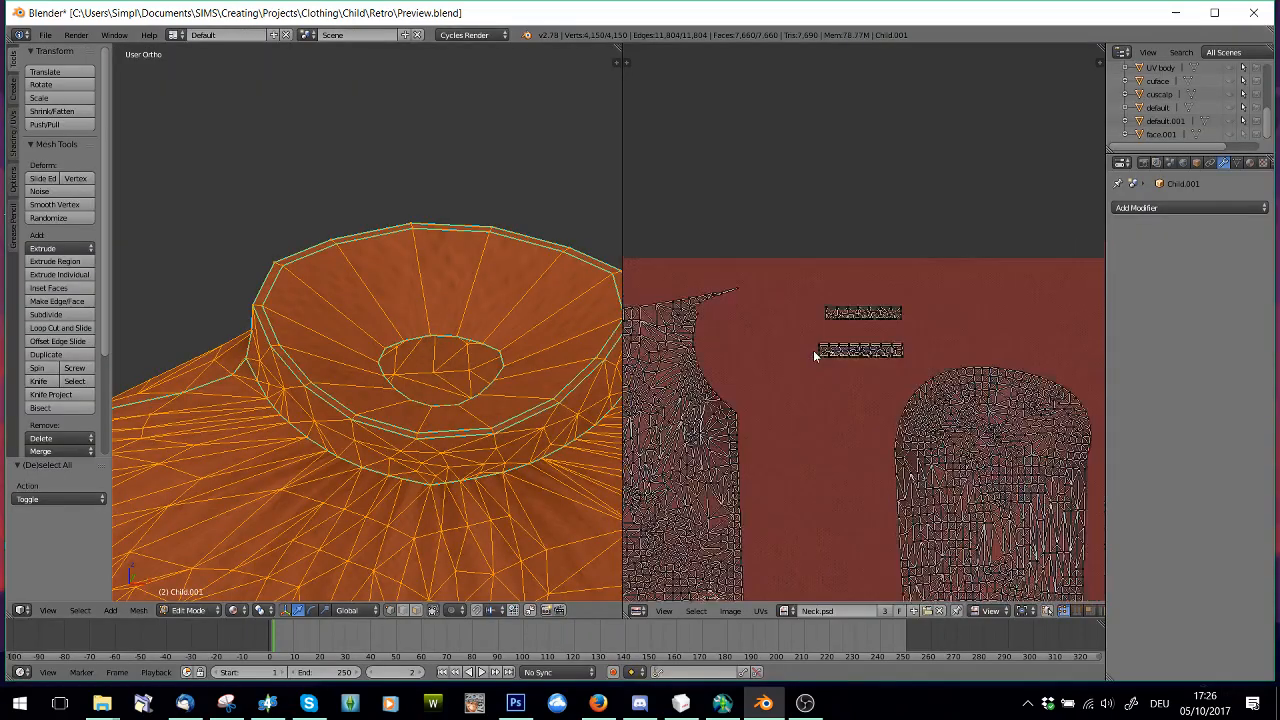
Examine how the sweater's UV islands lie on the Neck.psd texture
scroll(813, 350, "down", 4)
middle_click_drag(768, 372, 857, 333)
scroll(857, 333, "up", 8)
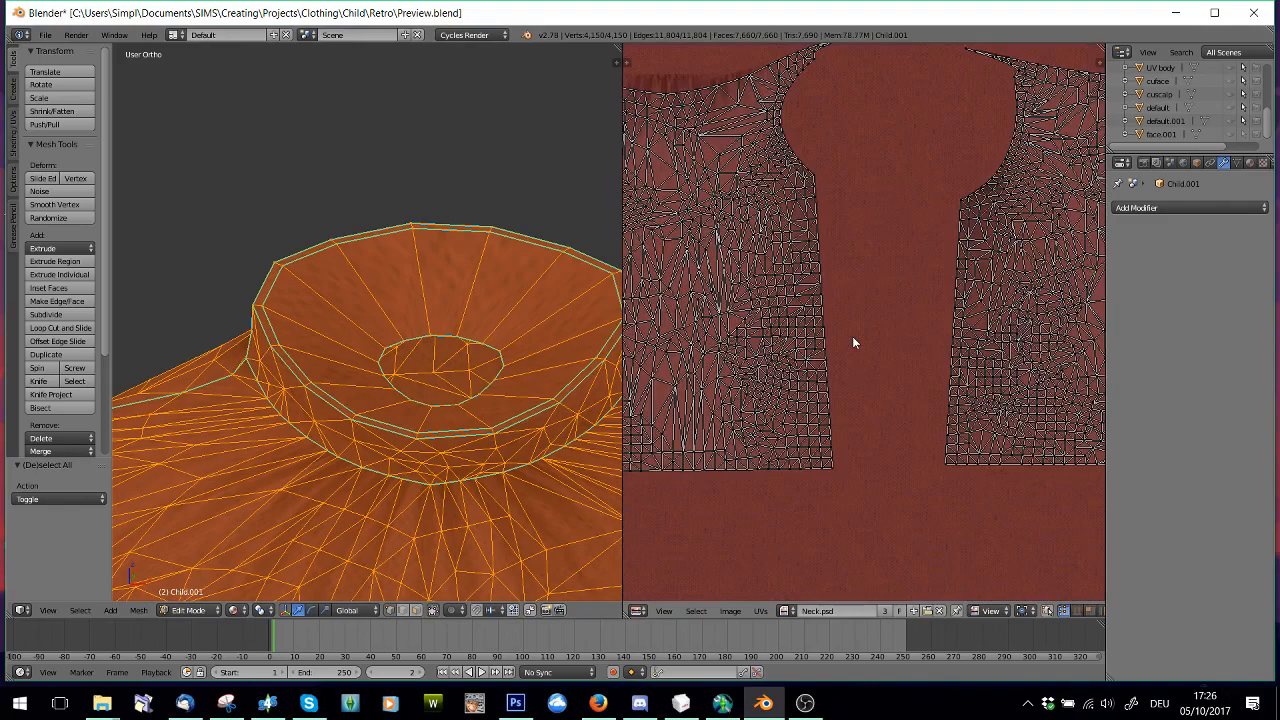
left_click(233, 610)
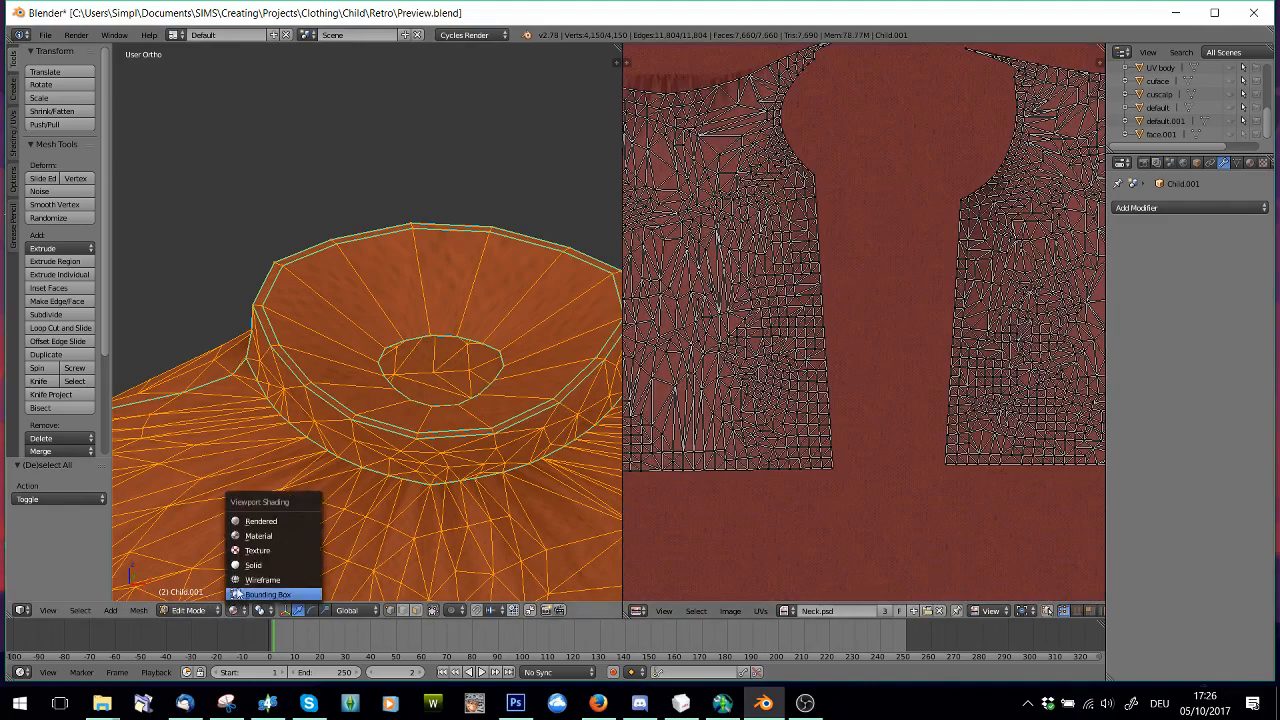
scroll(1031, 344, "down", 4)
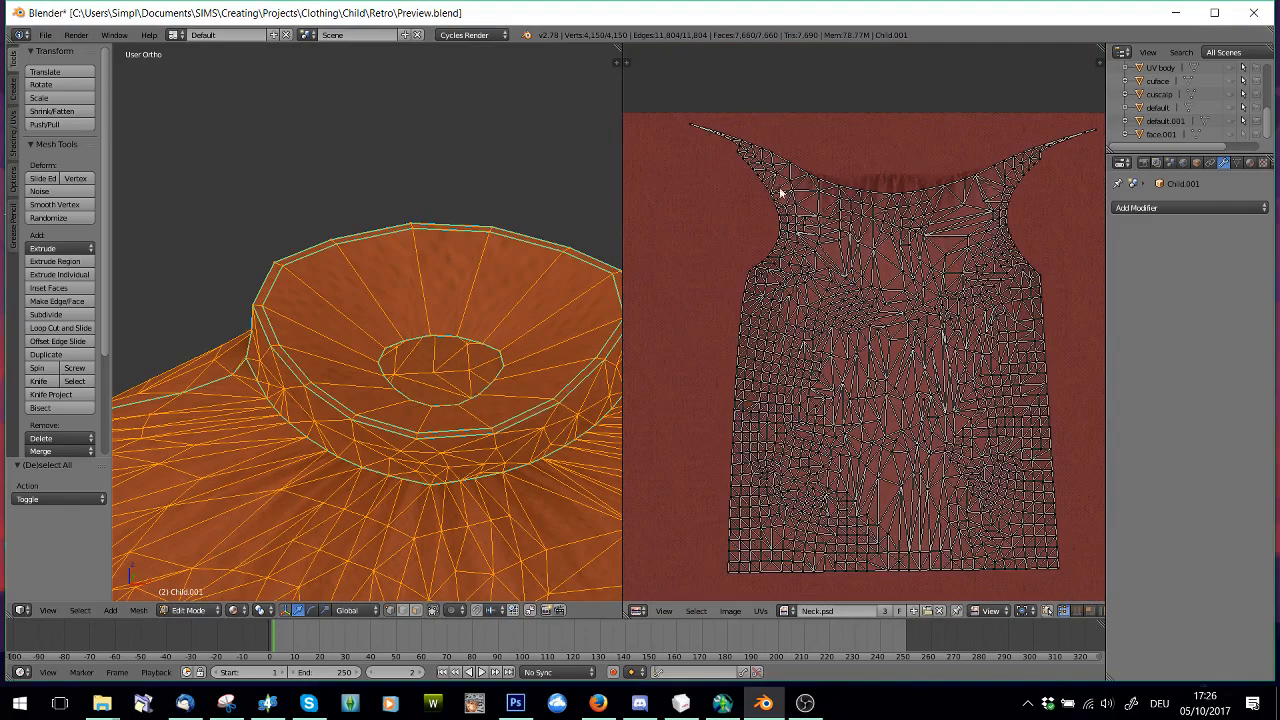
scroll(781, 193, "down", 4)
middle_click_drag(757, 363, 840, 343)
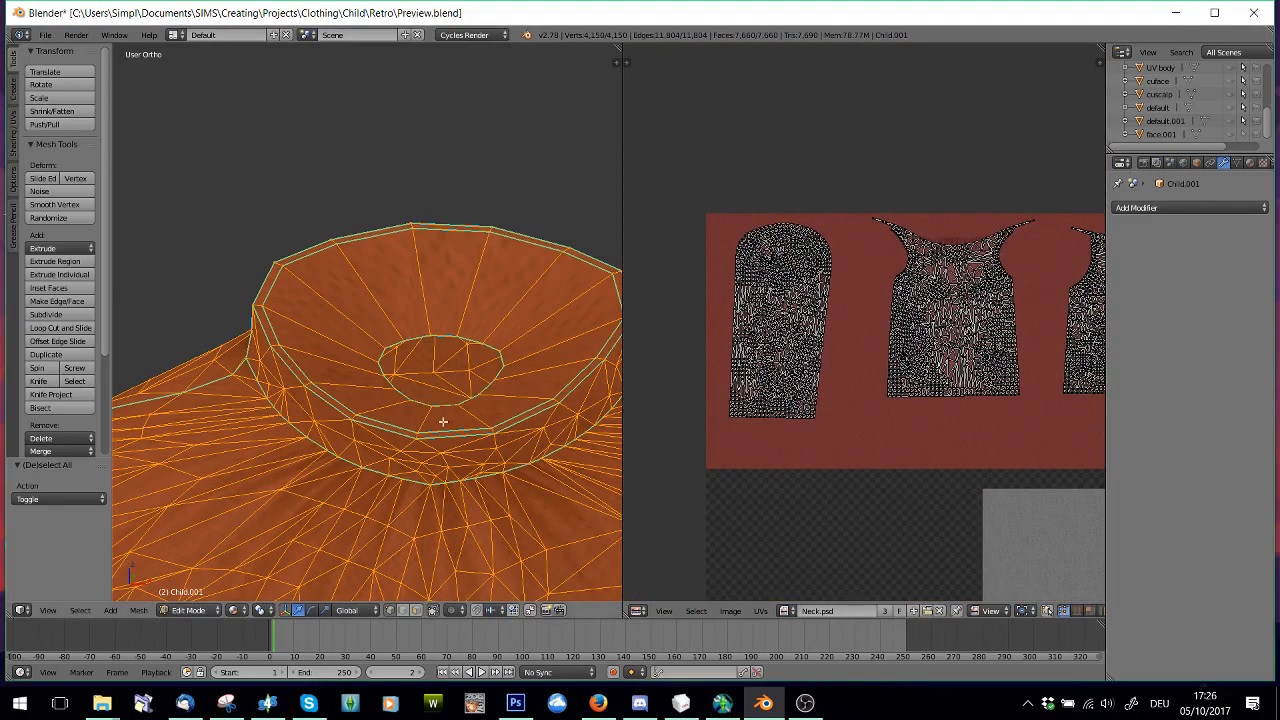
Show the 3D view in Texture shading and deselect the whole mesh to see the sweater with Neck.psd
scroll(833, 374, "up", 5)
scroll(812, 410, "down", 1)
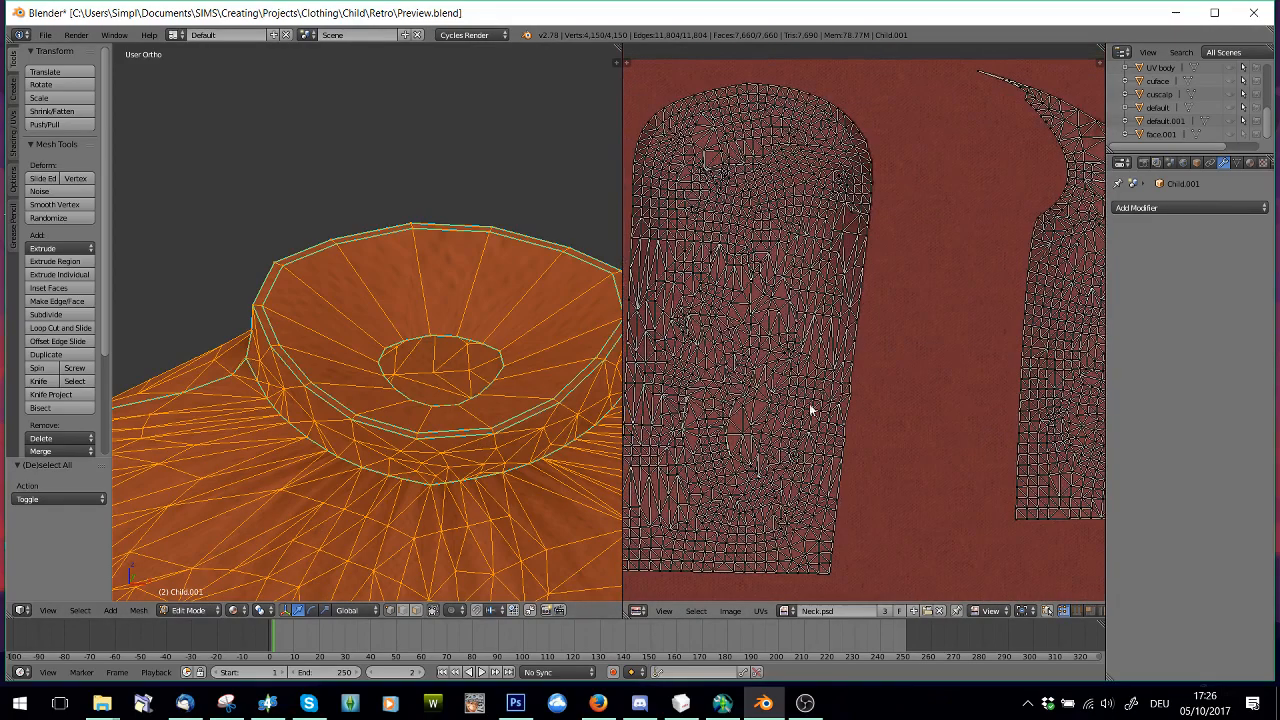
left_click(236, 610)
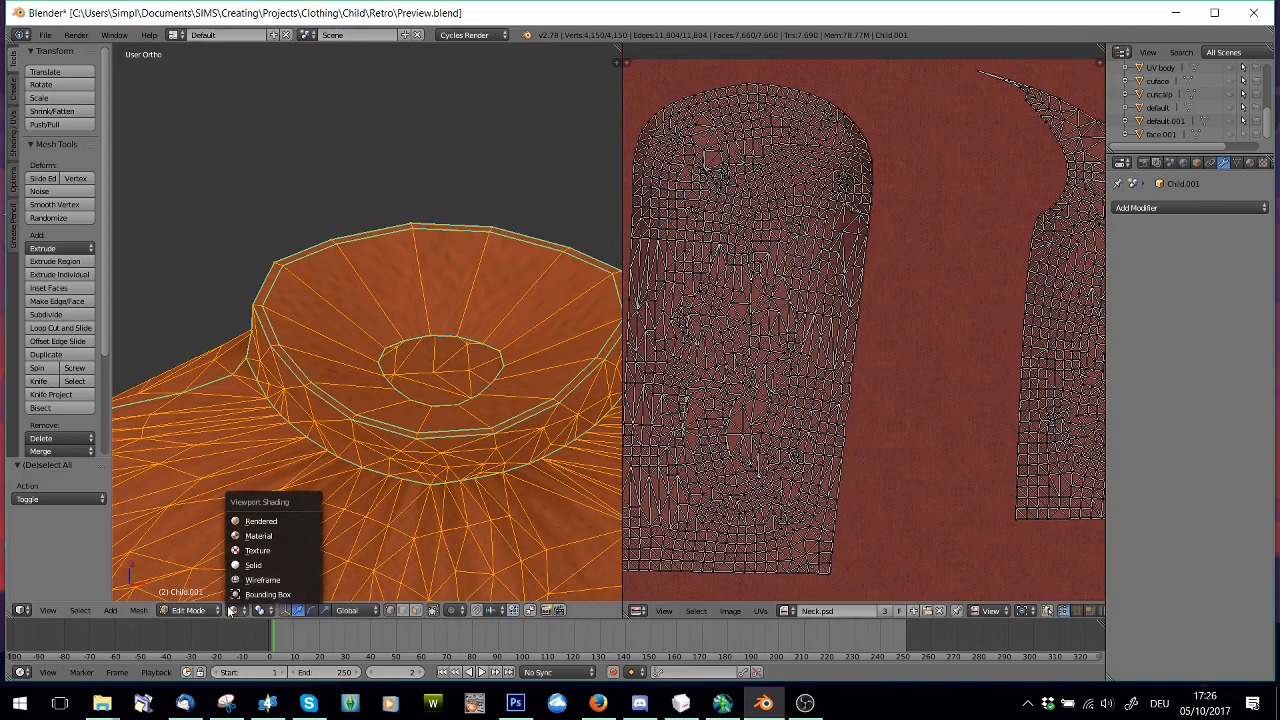
left_click(262, 566)
left_click(233, 610)
left_click(258, 548)
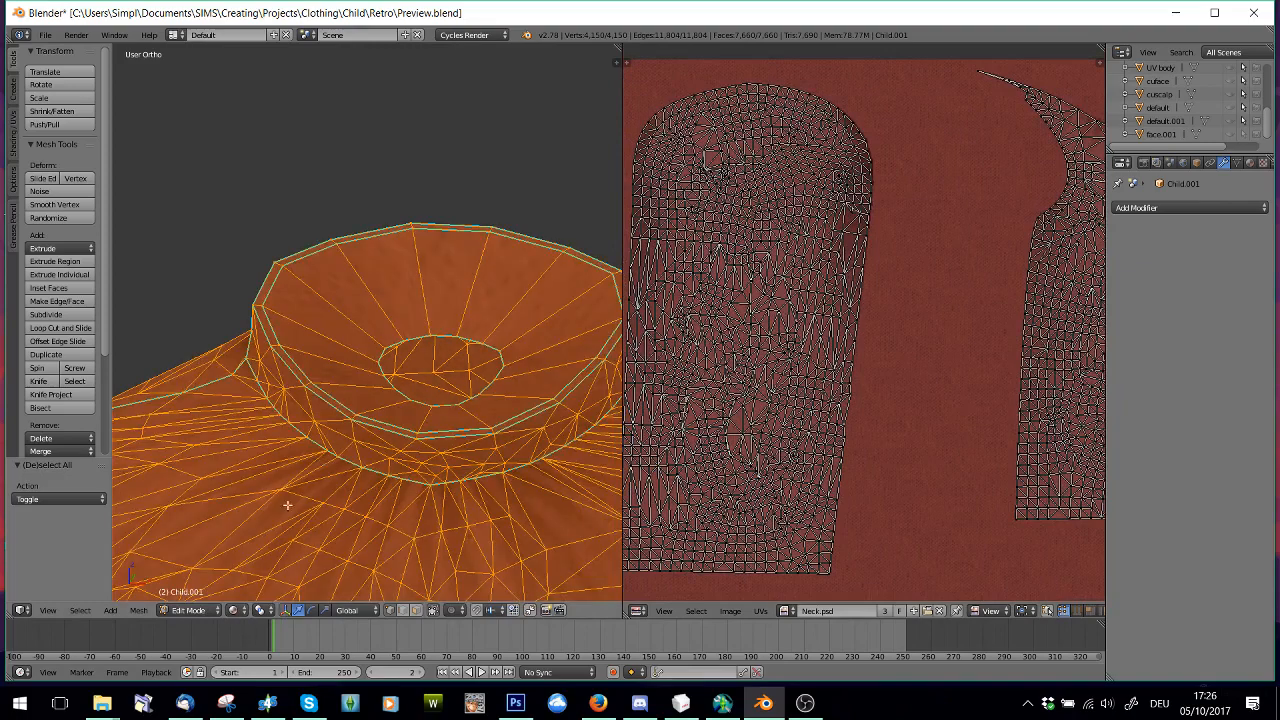
key("a")
scroll(355, 413, "up", 2)
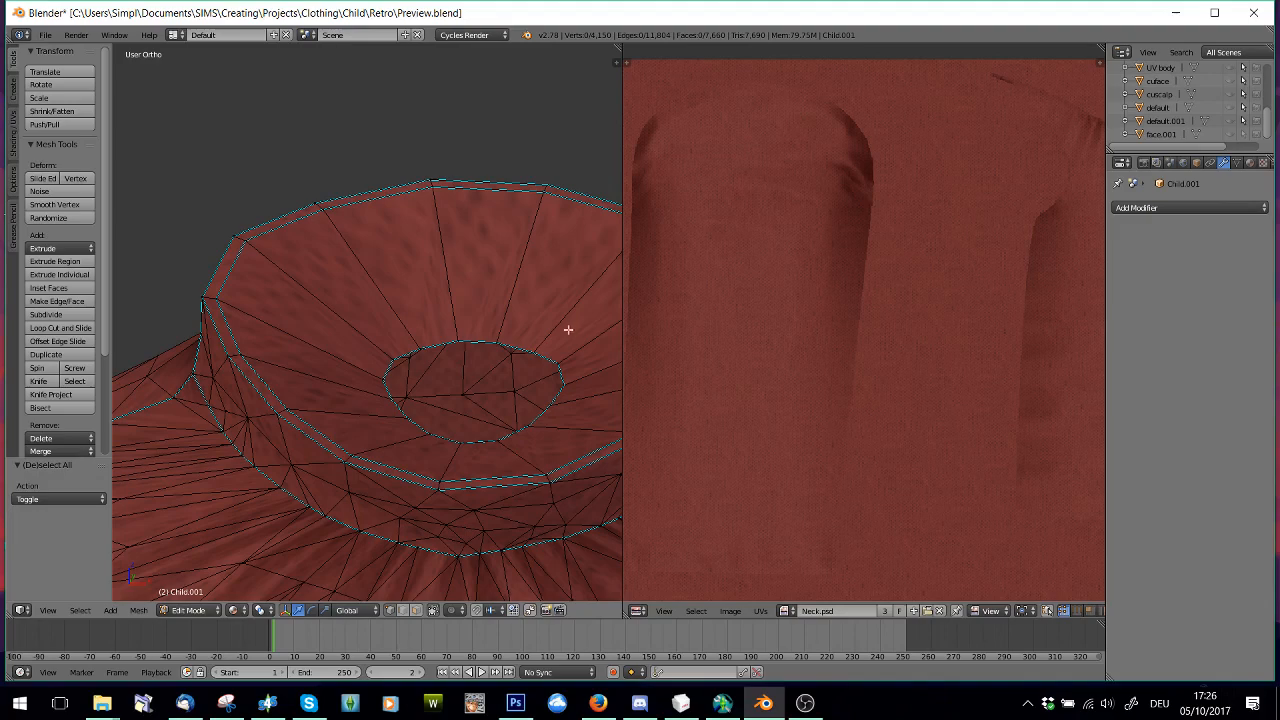
Sync the UV editor's selection with the mesh and apply Edge Split to the full inner loop of the collar's rim
left_click(1047, 611)
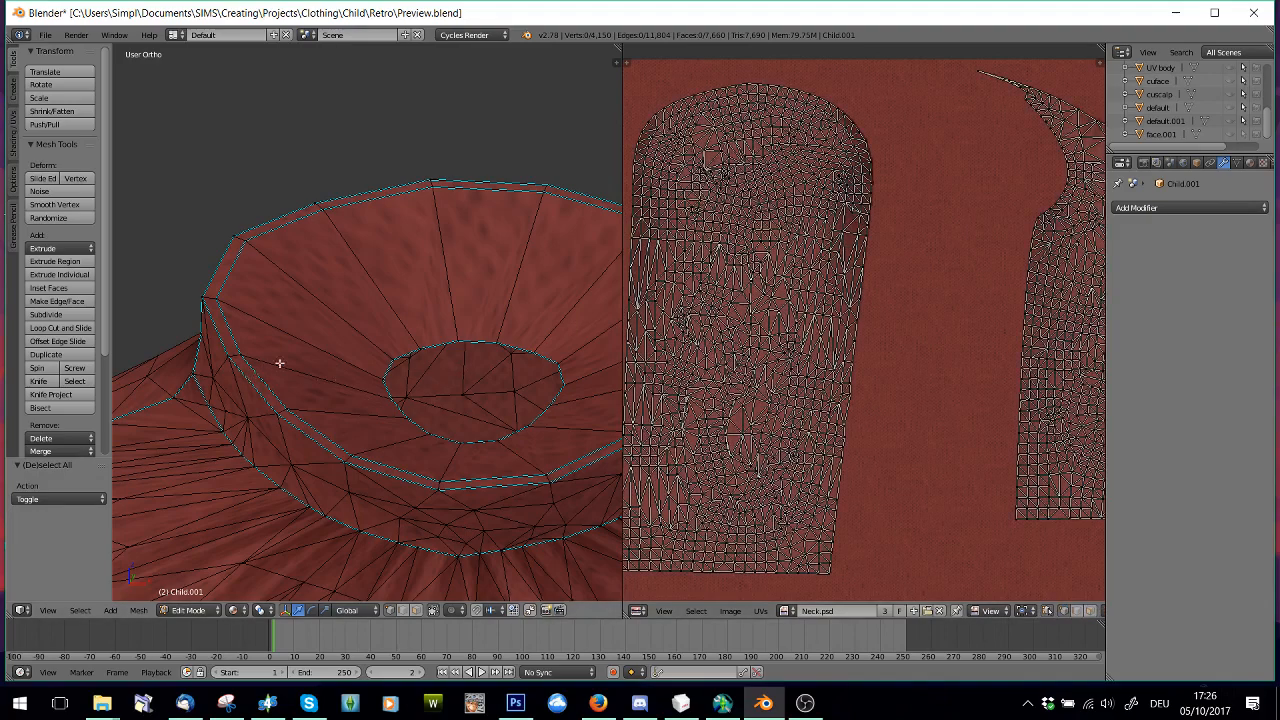
right_click(385, 381, "alt")
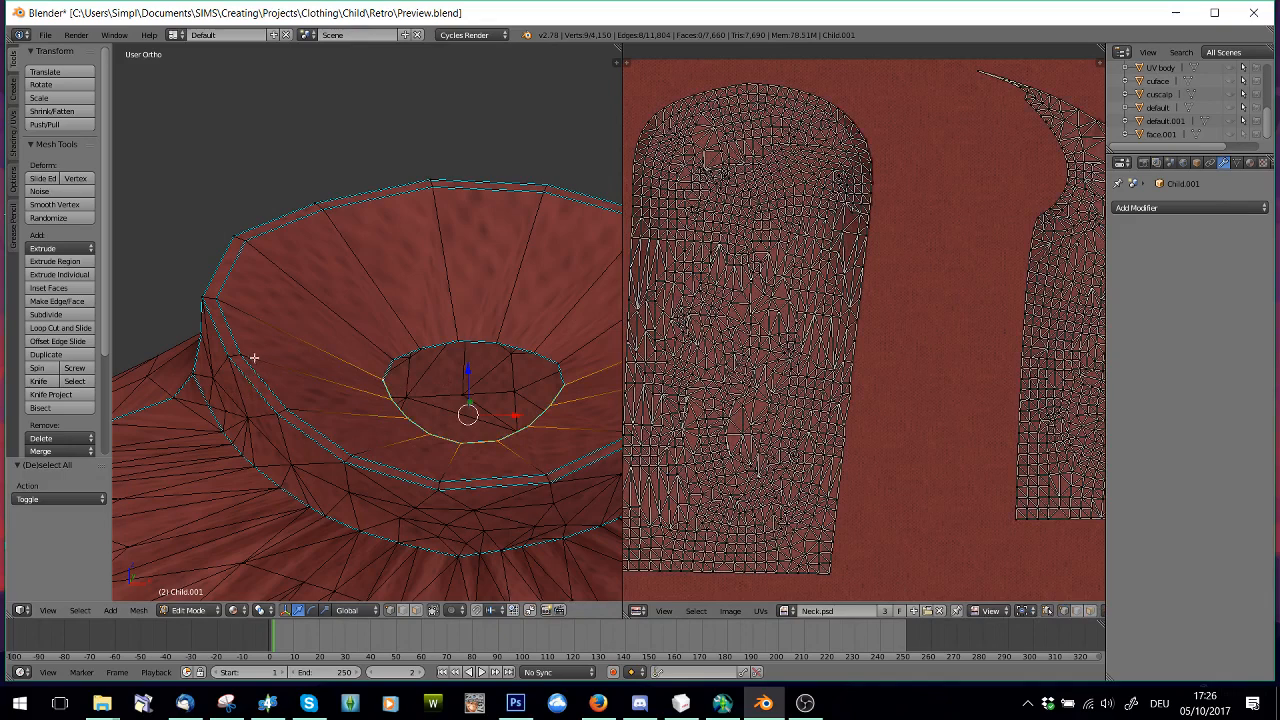
right_click(232, 331, "alt")
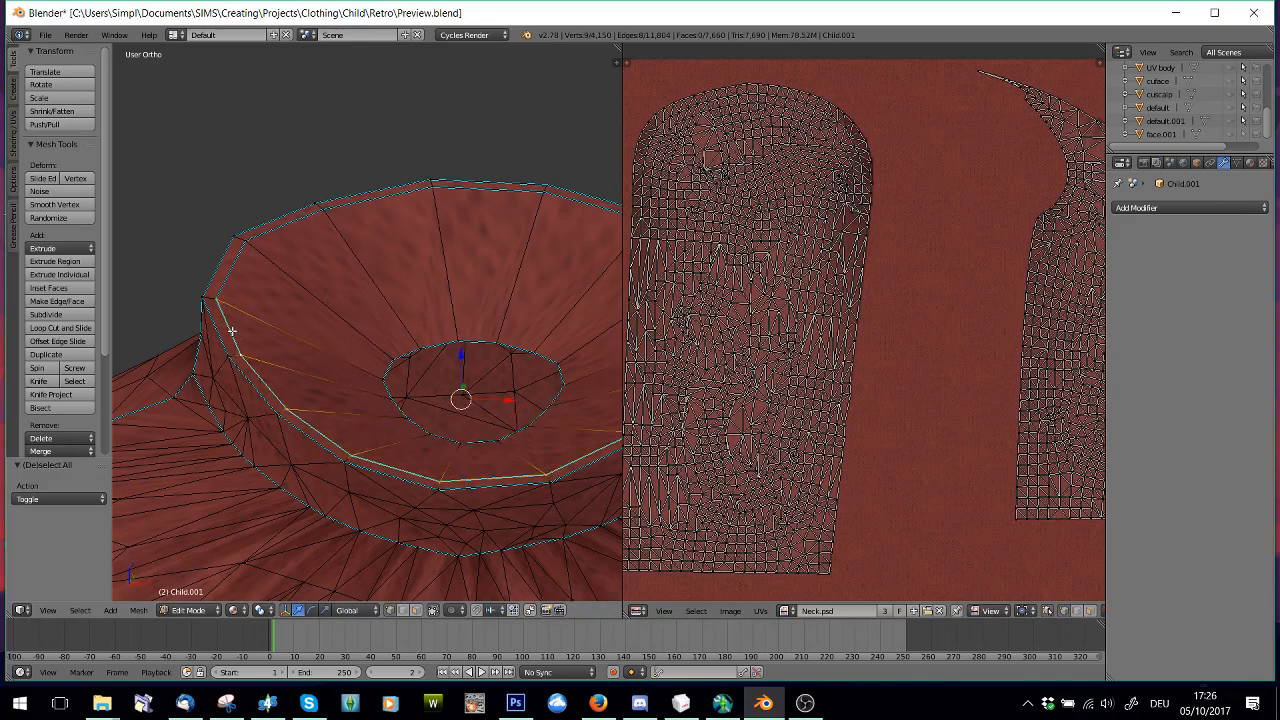
right_click(232, 275, "alt+shift")
key("space")
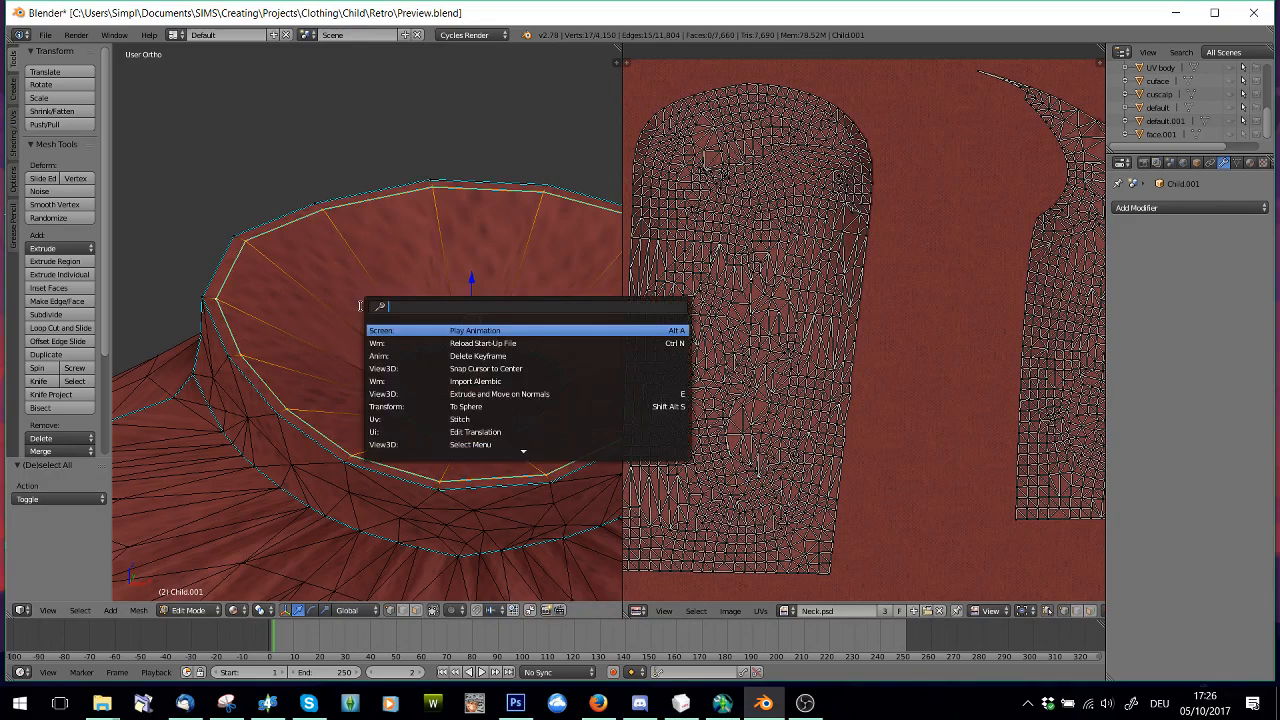
type("edge")
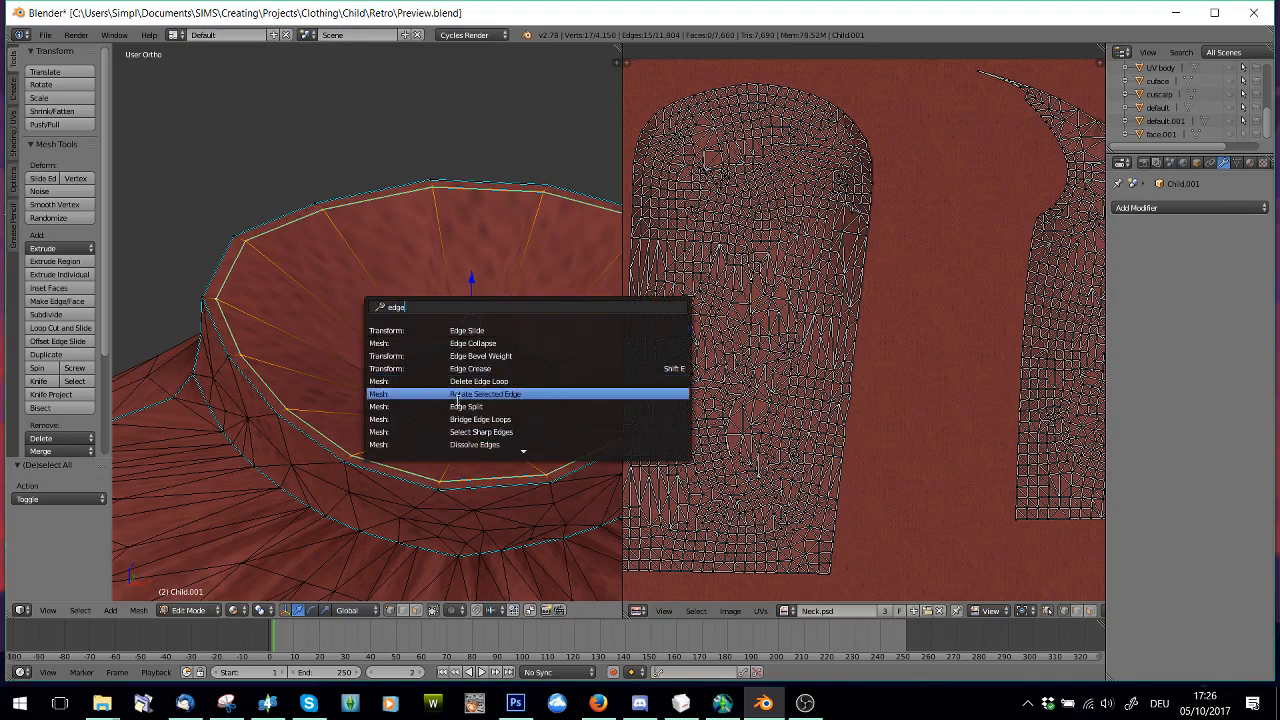
left_click(463, 406)
Select the split back and front halves of the collar's inner loop in turn and examine their places on the neck UV strips
scroll(773, 329, "down", 3)
middle_click_drag(1019, 418, 828, 354)
scroll(928, 322, "up", 1)
middle_click_drag(1012, 228, 857, 434)
scroll(855, 435, "up", 2)
middle_click_drag(880, 545, 888, 461)
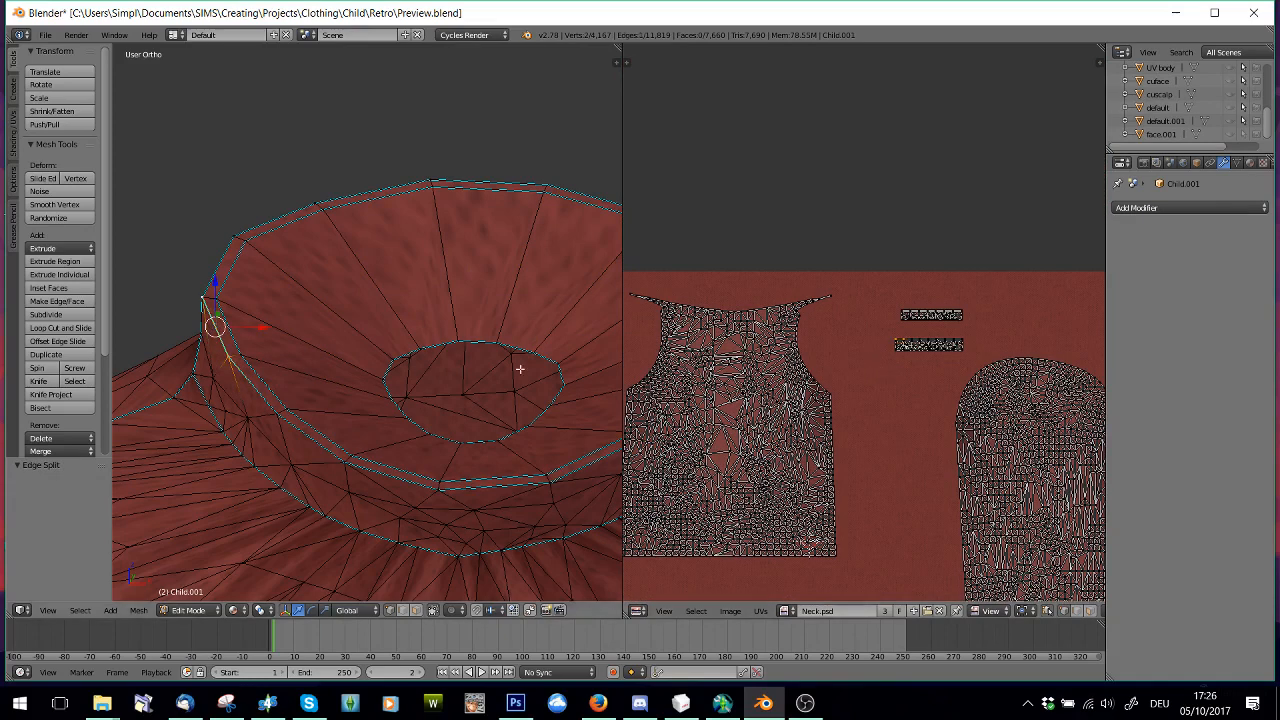
right_click(231, 268, "alt")
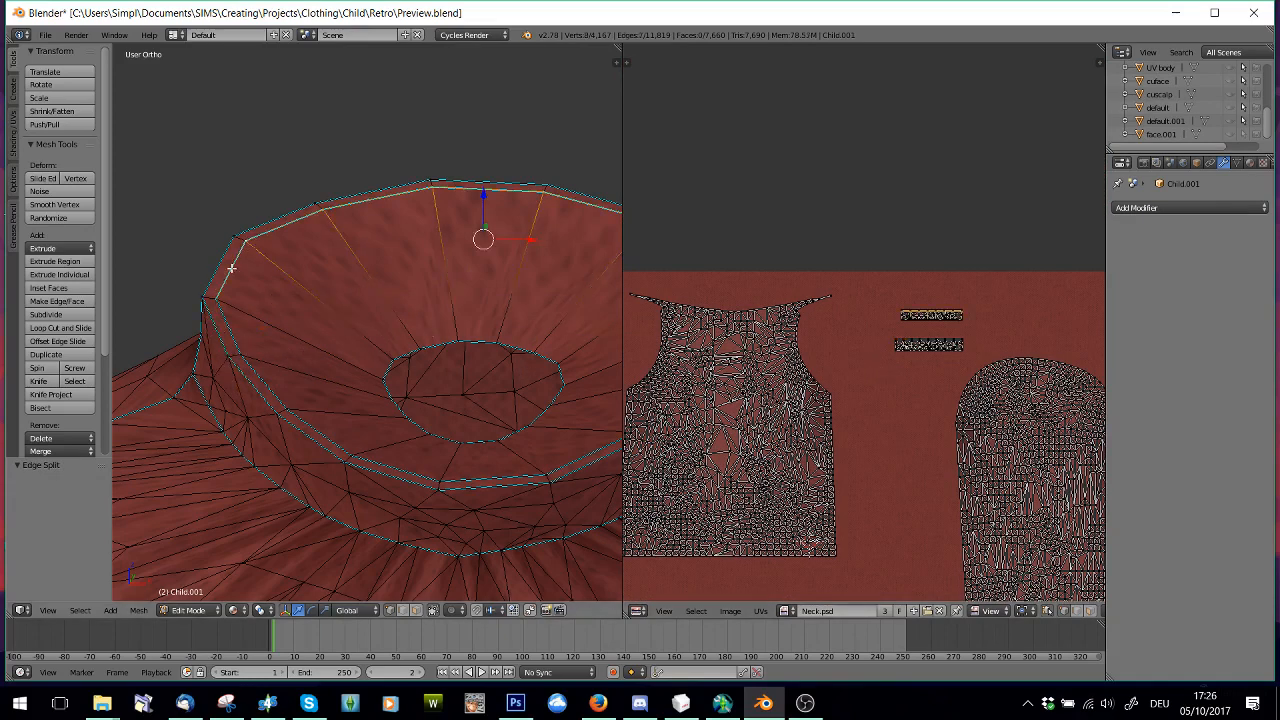
key("ctrl+l")
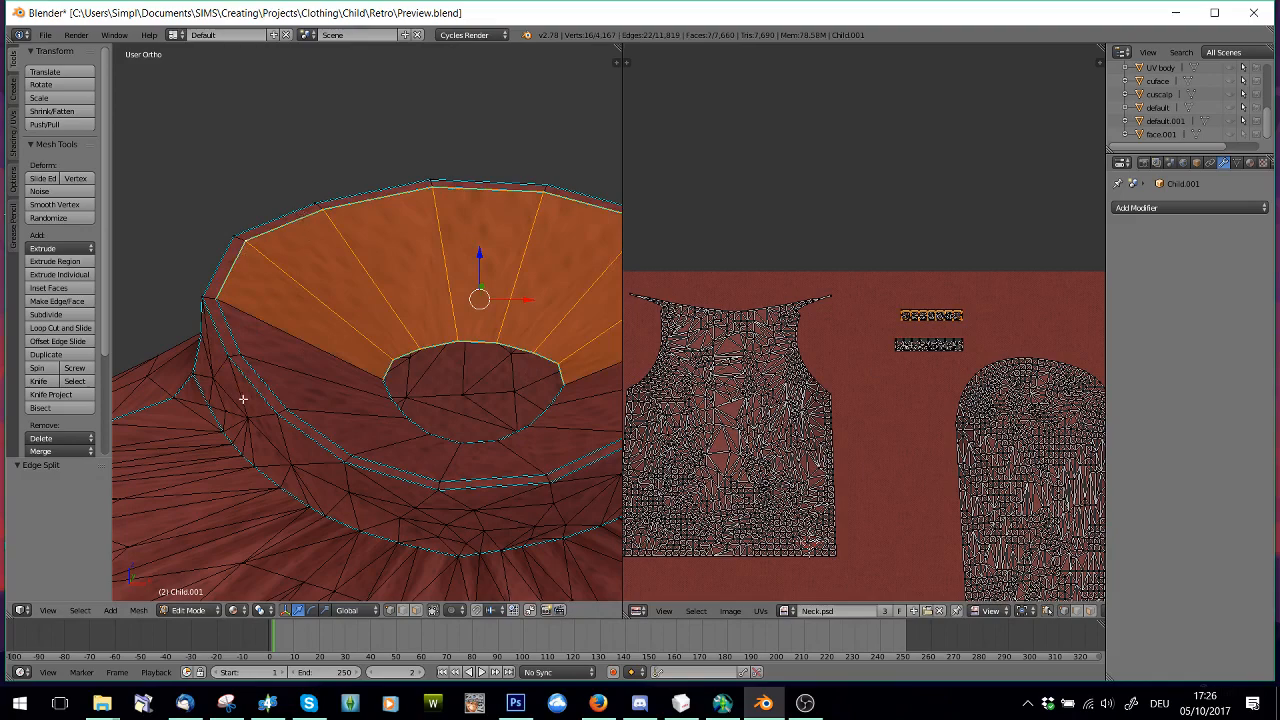
right_click(219, 326, "alt")
scroll(923, 380, "up", 4)
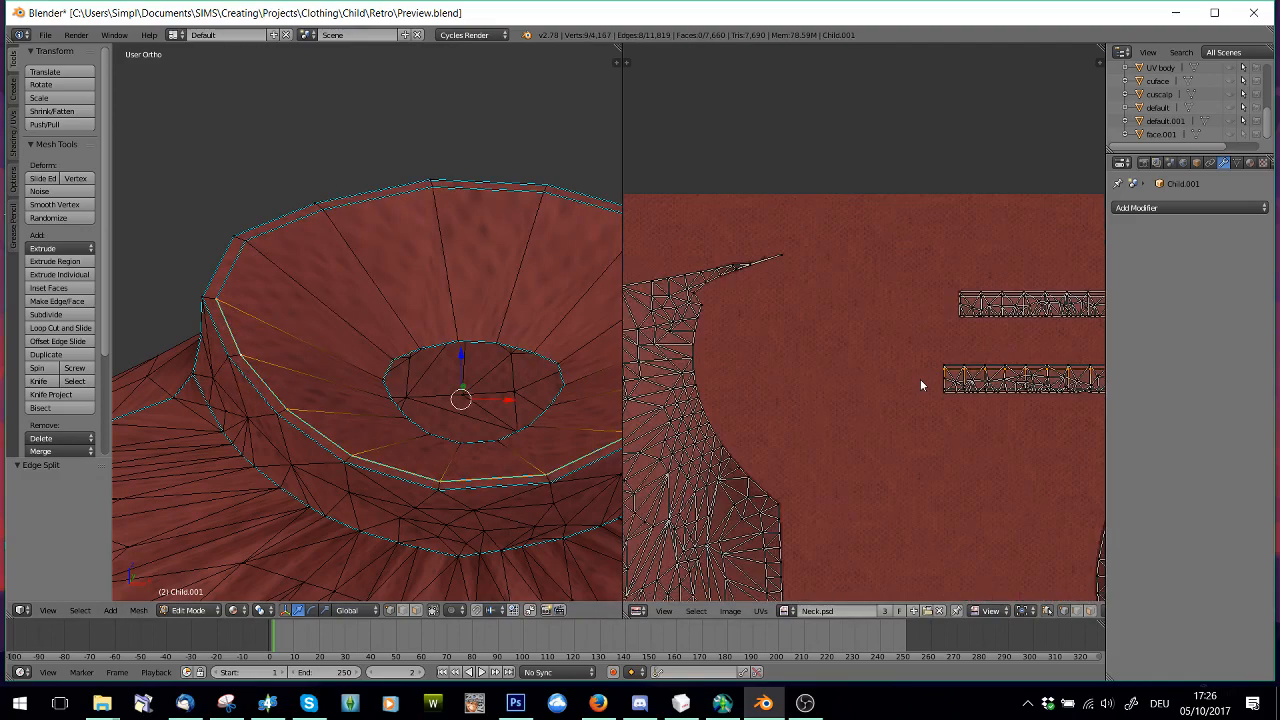
scroll(846, 411, "up", 4)
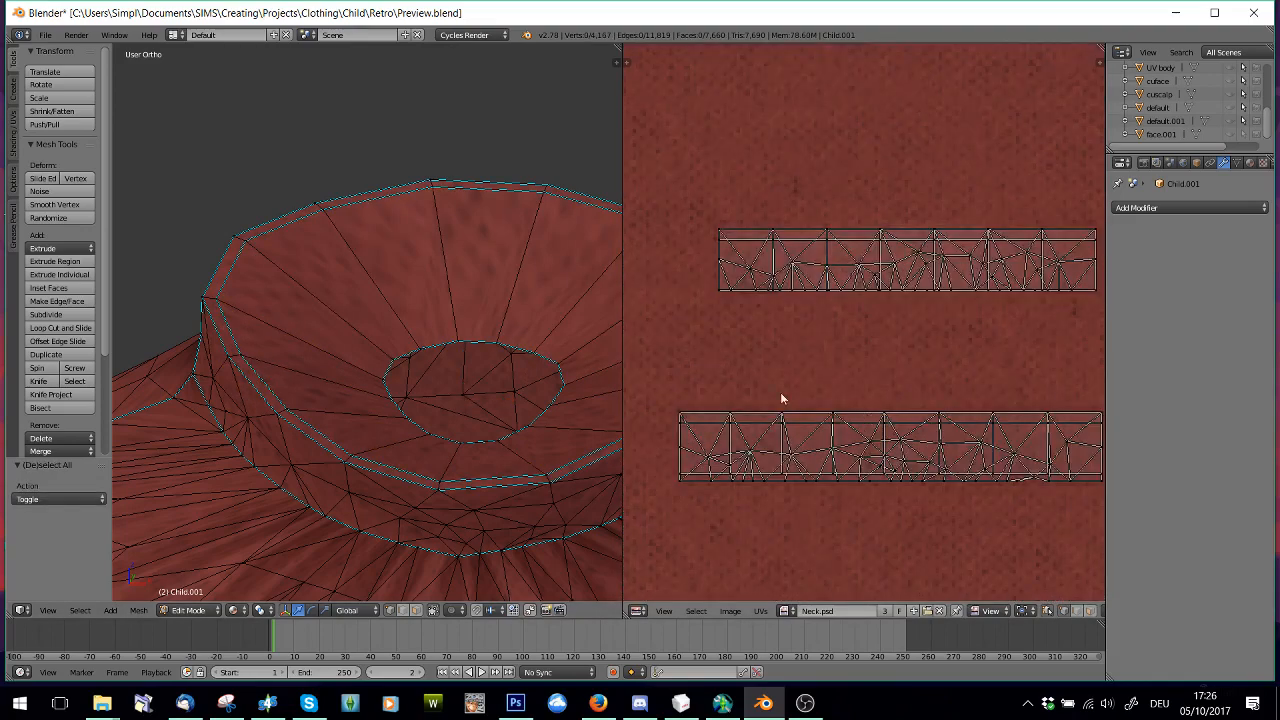
Select the upper edges of both neck UV strips and apply Edge Split to this outer rim loop of the collar
key("a")
key("b")
scroll(763, 208, "down", 1)
left_click_drag(715, 197, 1064, 253)
key("b")
left_click_drag(669, 357, 1094, 400)
key("b")
key("space")
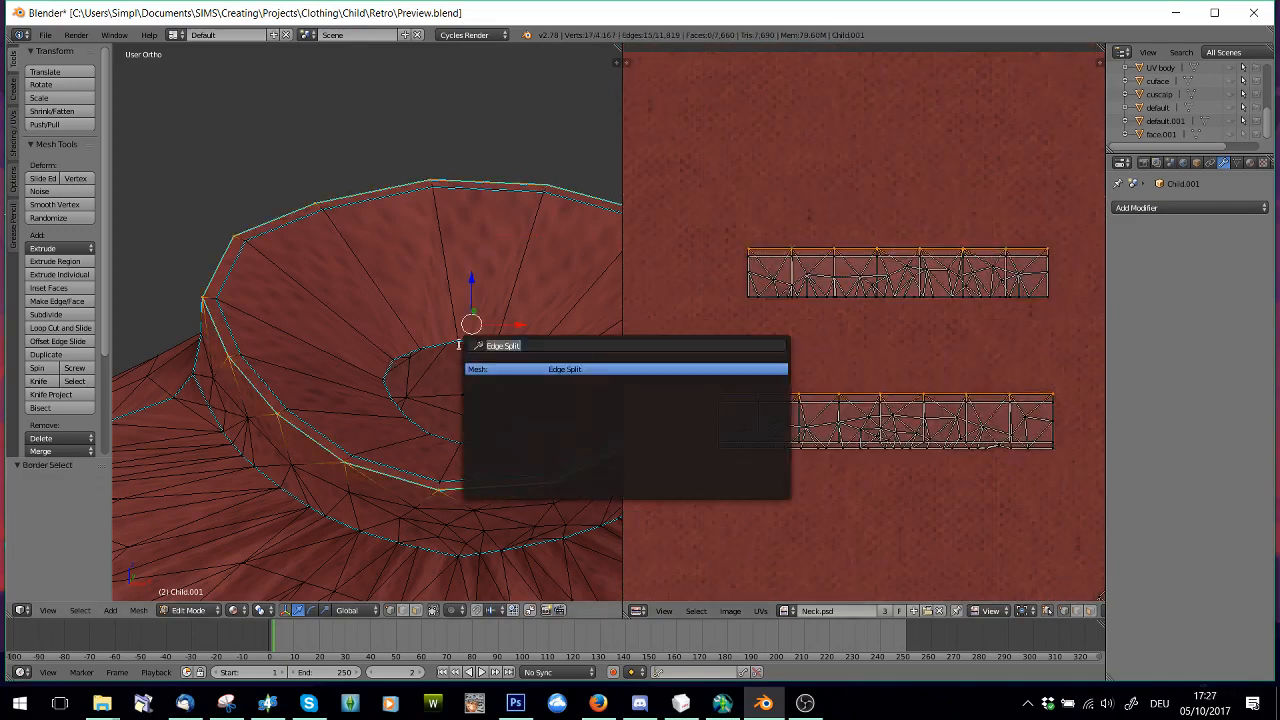
left_click(538, 369)
Select the whole hem loop of the sweater by box-selecting the lower edges of the front and back body UV islands
scroll(400, 300, "down", 6)
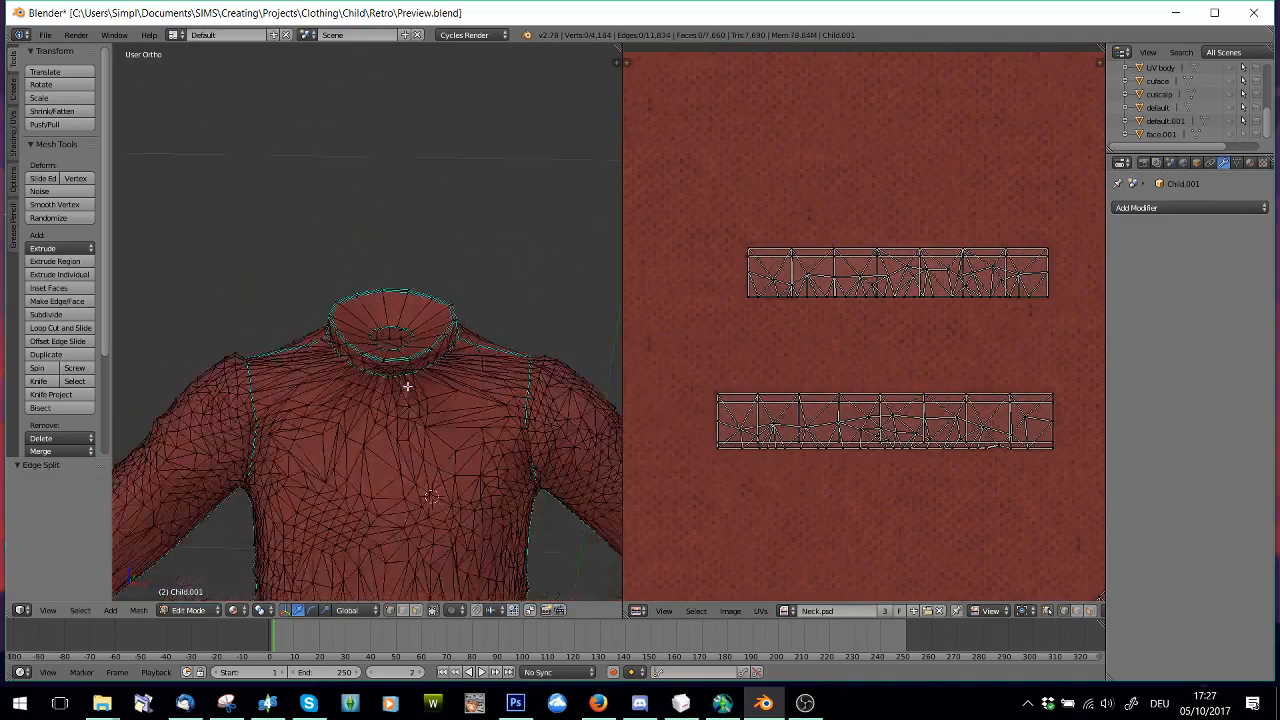
middle_click_drag(305, 450, 292, 262)
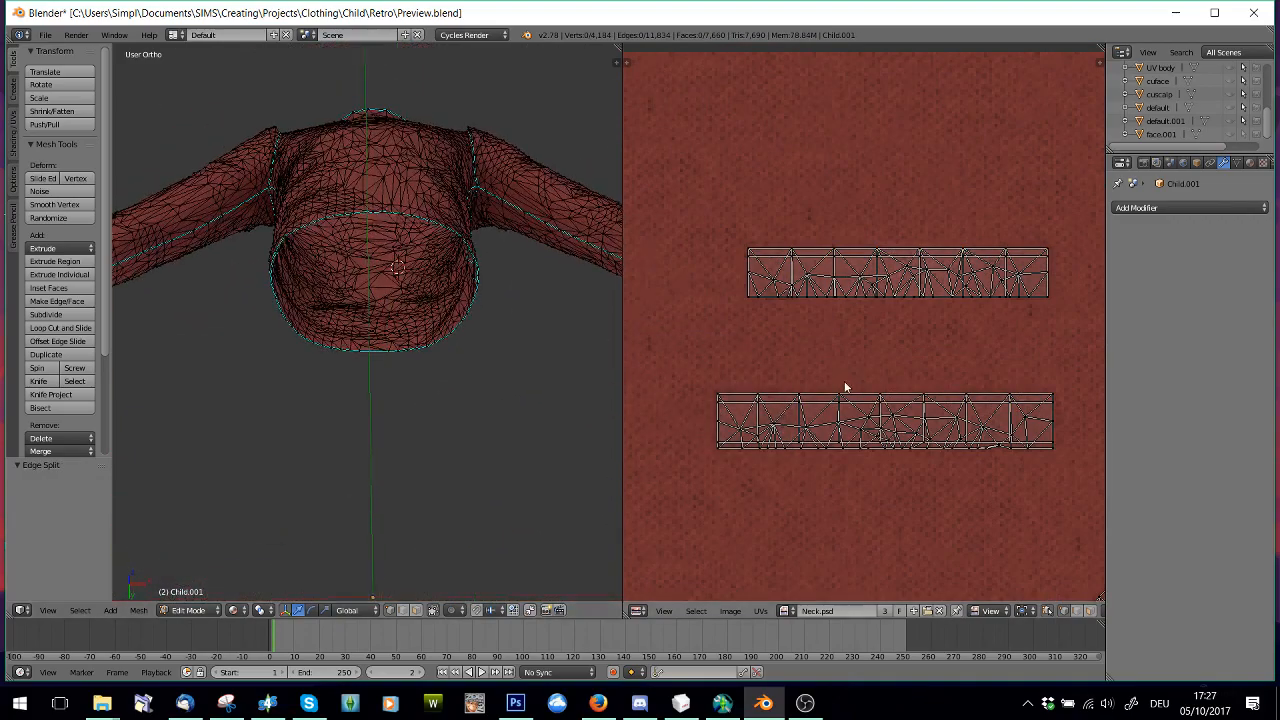
scroll(845, 387, "down", 7)
scroll(844, 388, "down", 3)
middle_click_drag(802, 406, 1003, 209)
middle_click_drag(865, 245, 853, 335)
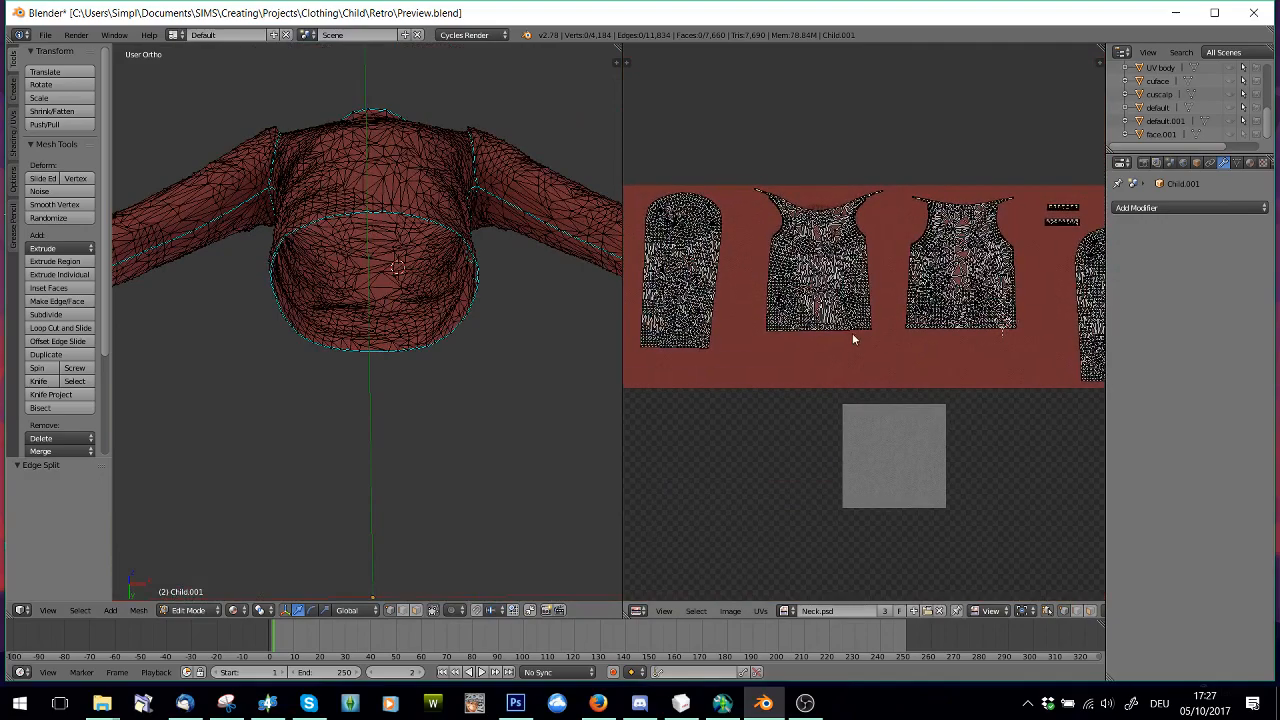
scroll(824, 350, "up", 5)
scroll(826, 352, "down", 2)
key("b")
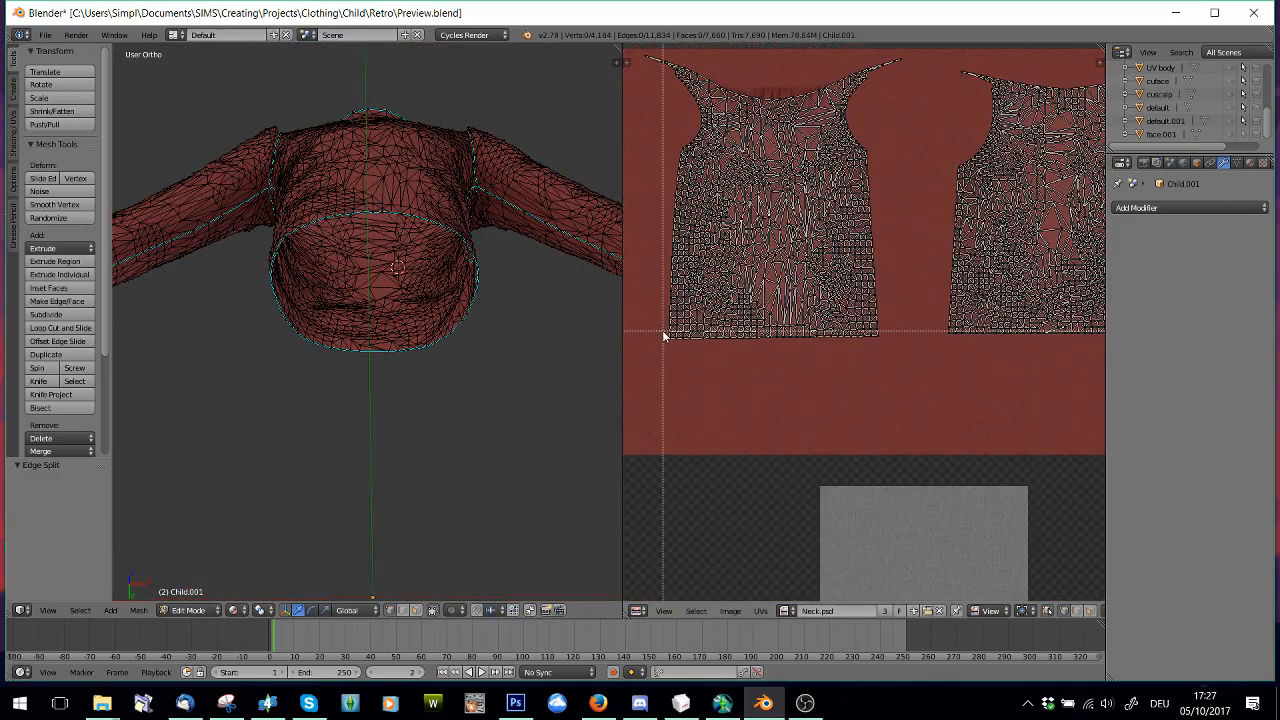
left_click_drag(665, 333, 856, 365)
middle_click_drag(986, 378, 895, 388)
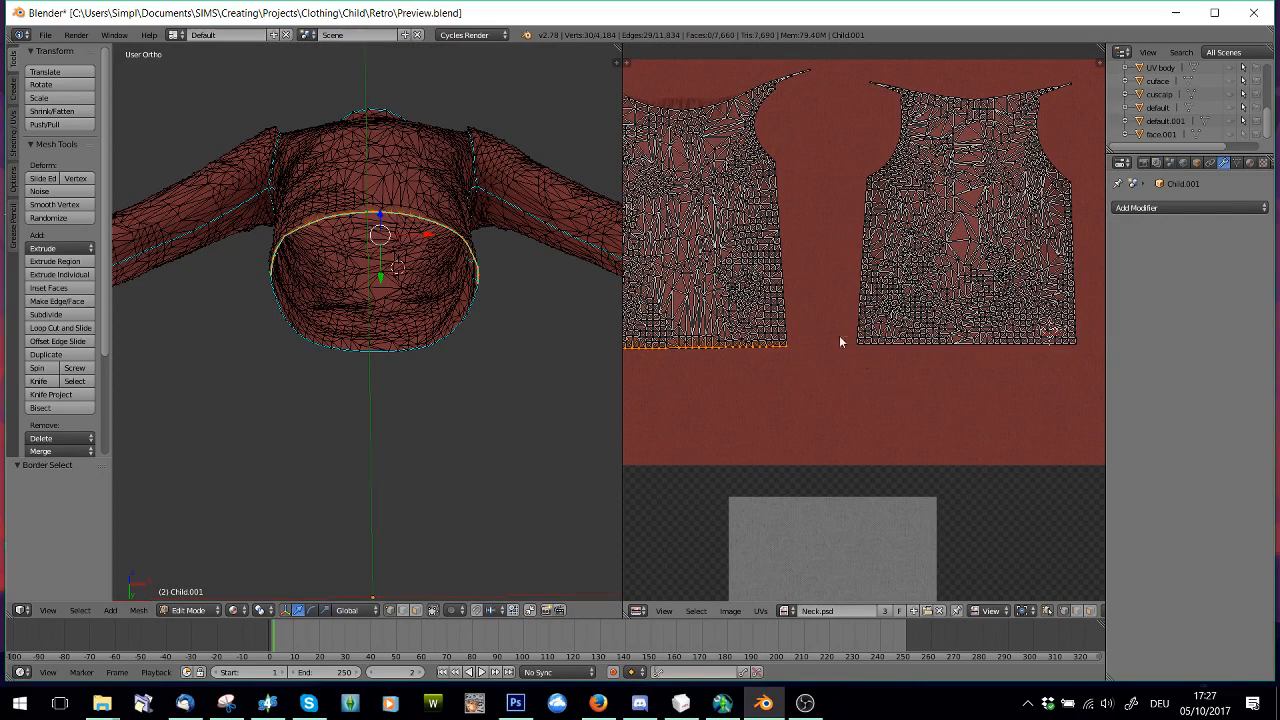
key("b")
left_click_drag(850, 346, 1080, 363)
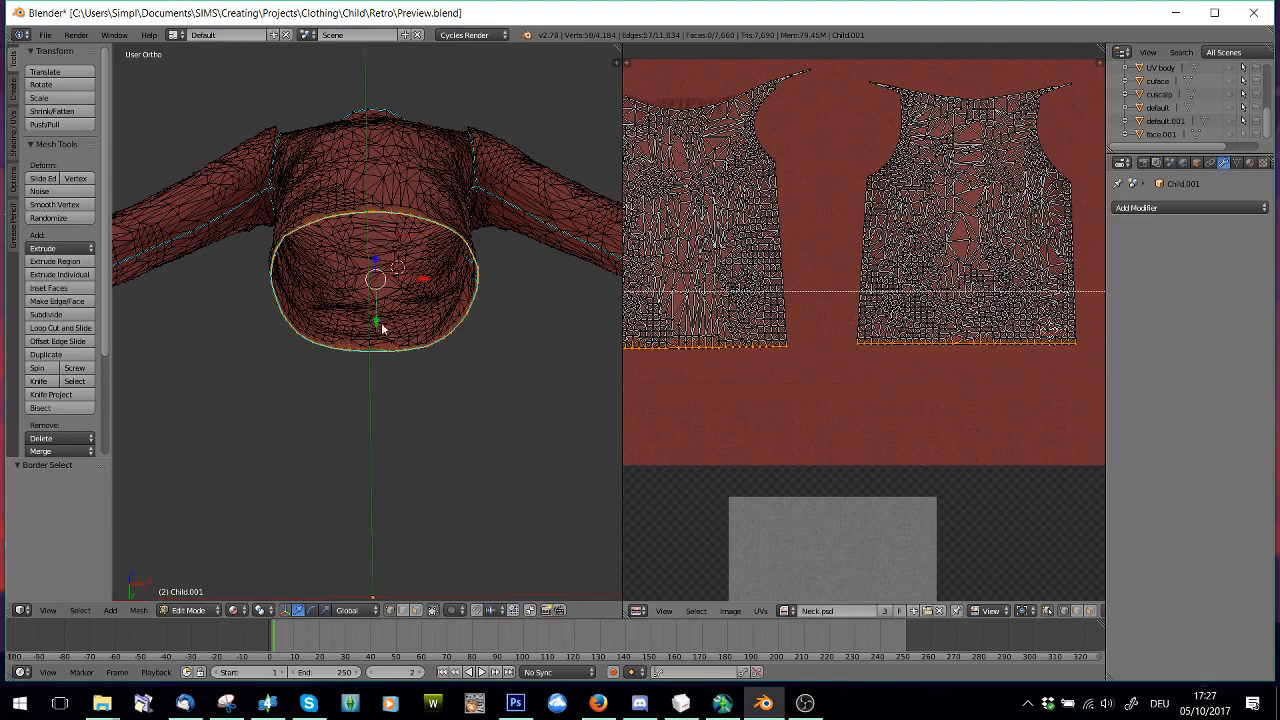
Extrude the sweater's hem loop in place and scale the new loop inward to 0.954
key("KP_Decimal")
scroll(450, 350, "up", 1)
scroll(453, 327, "down", 4)
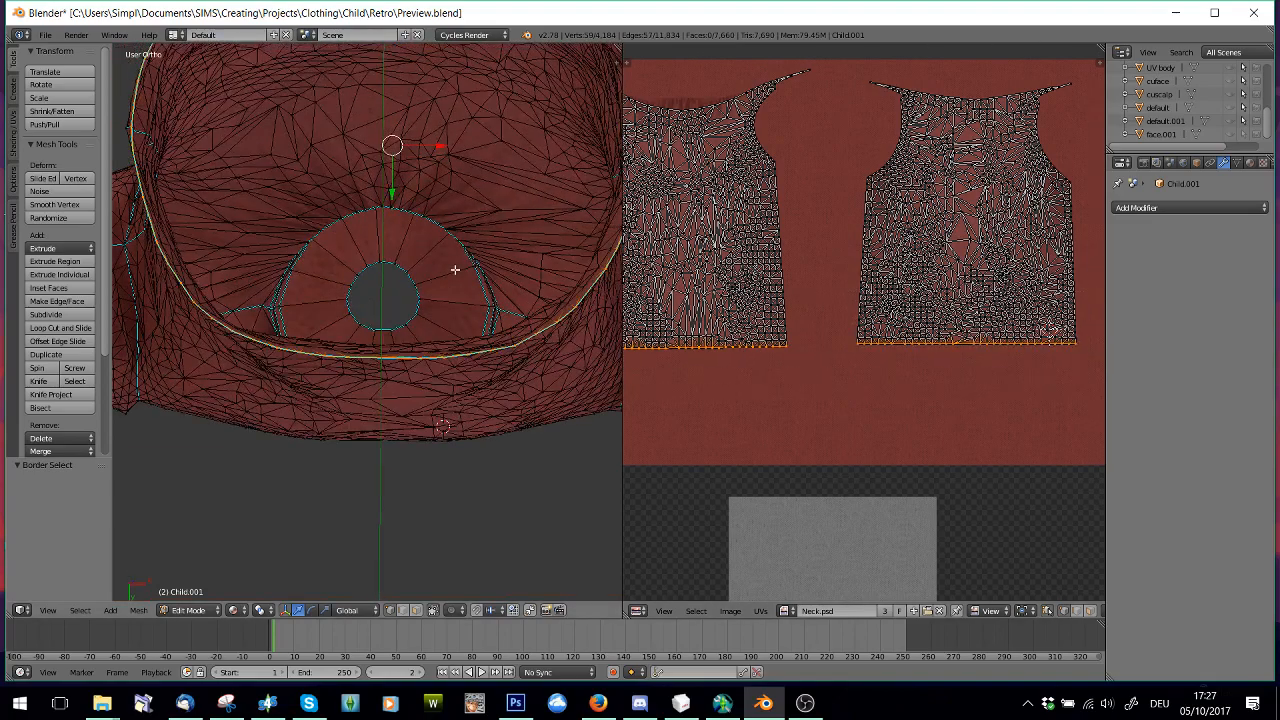
key("e")
right_click(470, 392)
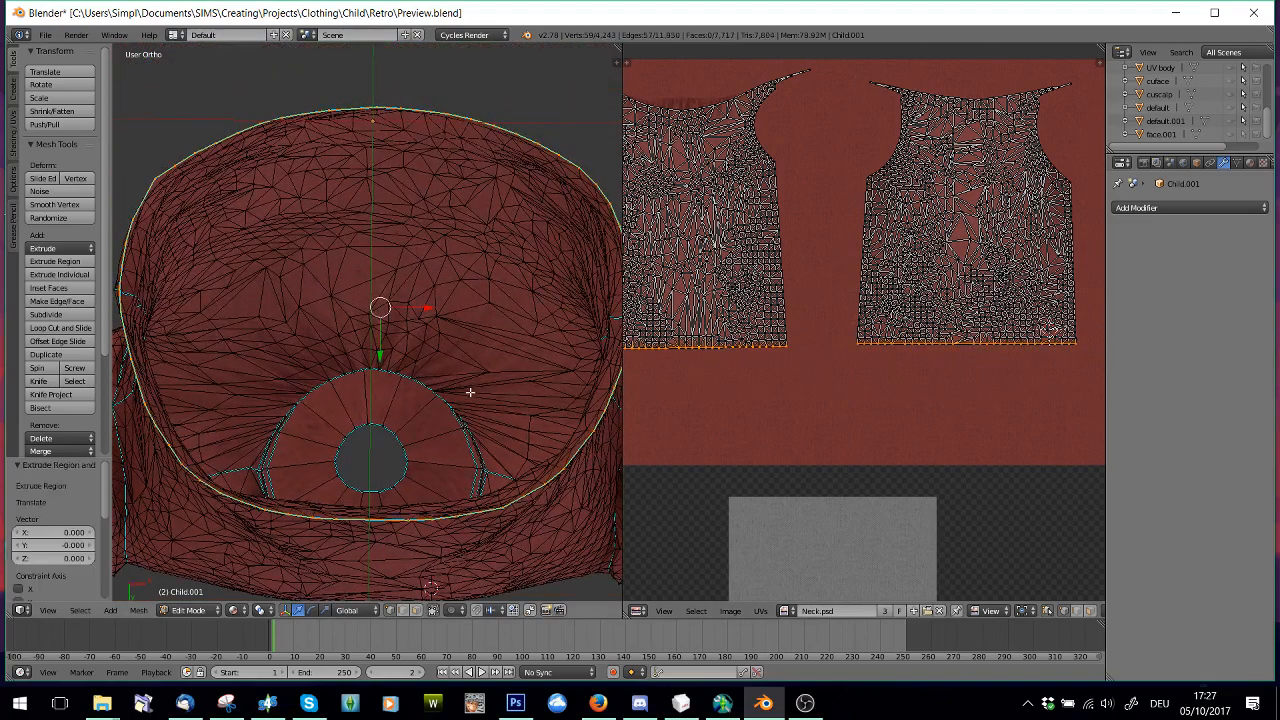
key("s")
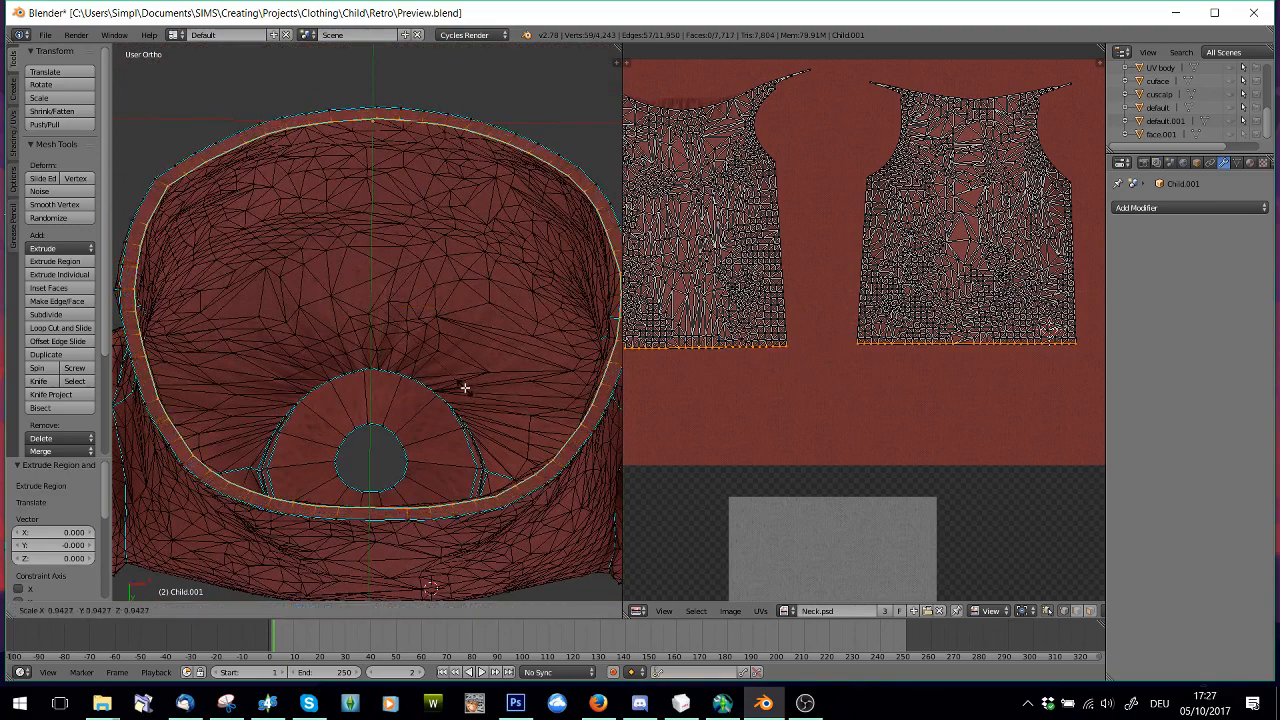
left_click(467, 387)
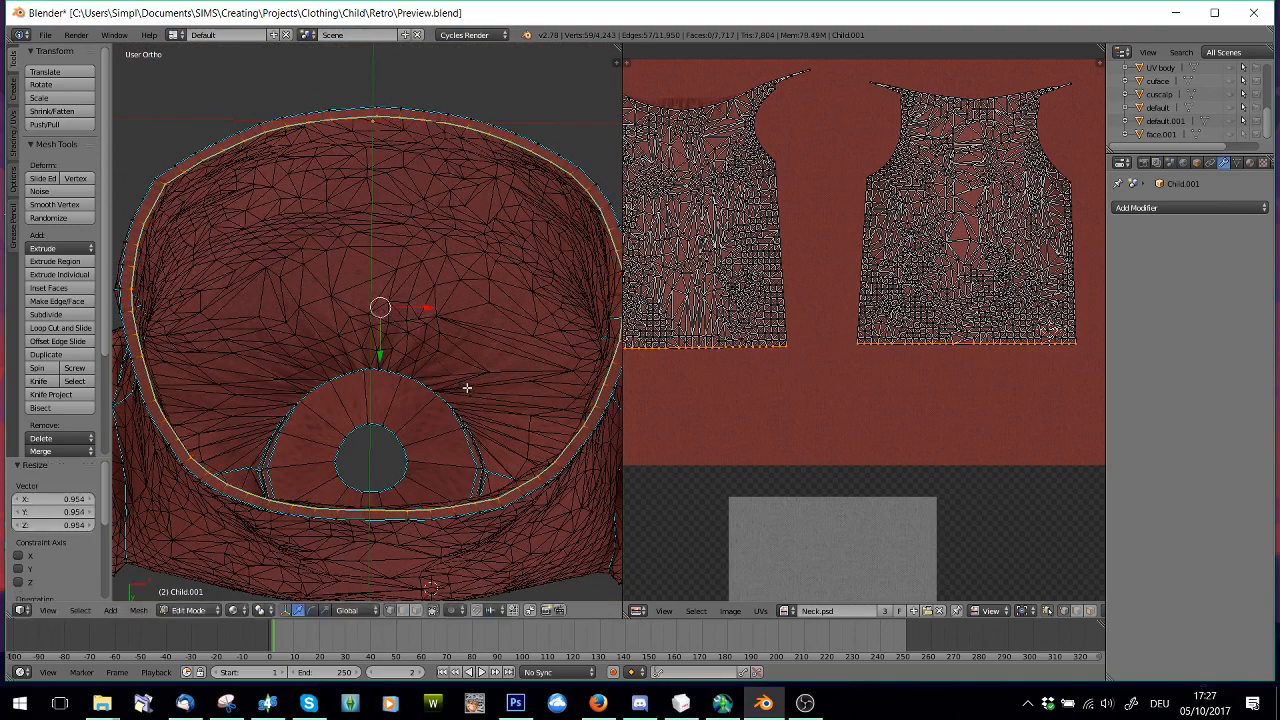
Move the new hem loop's UVs up by 0.005 along Y on the front and back islands
scroll(941, 374, "up", 4)
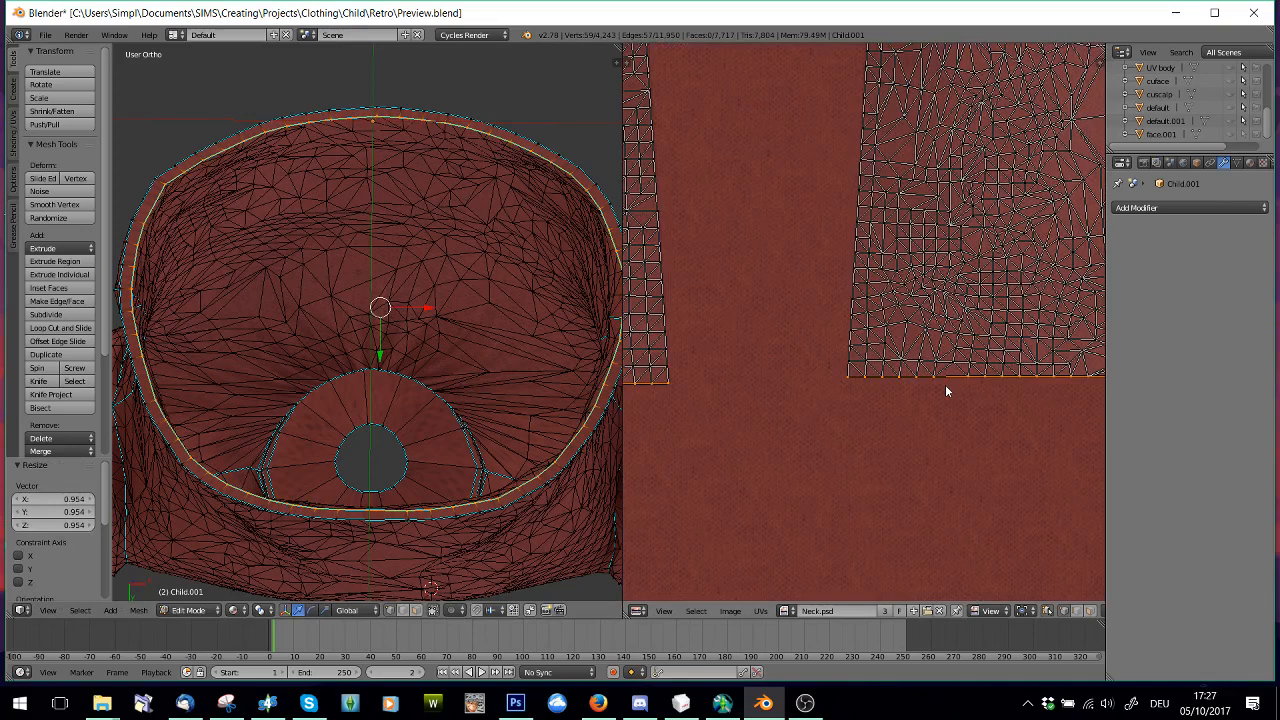
key("g")
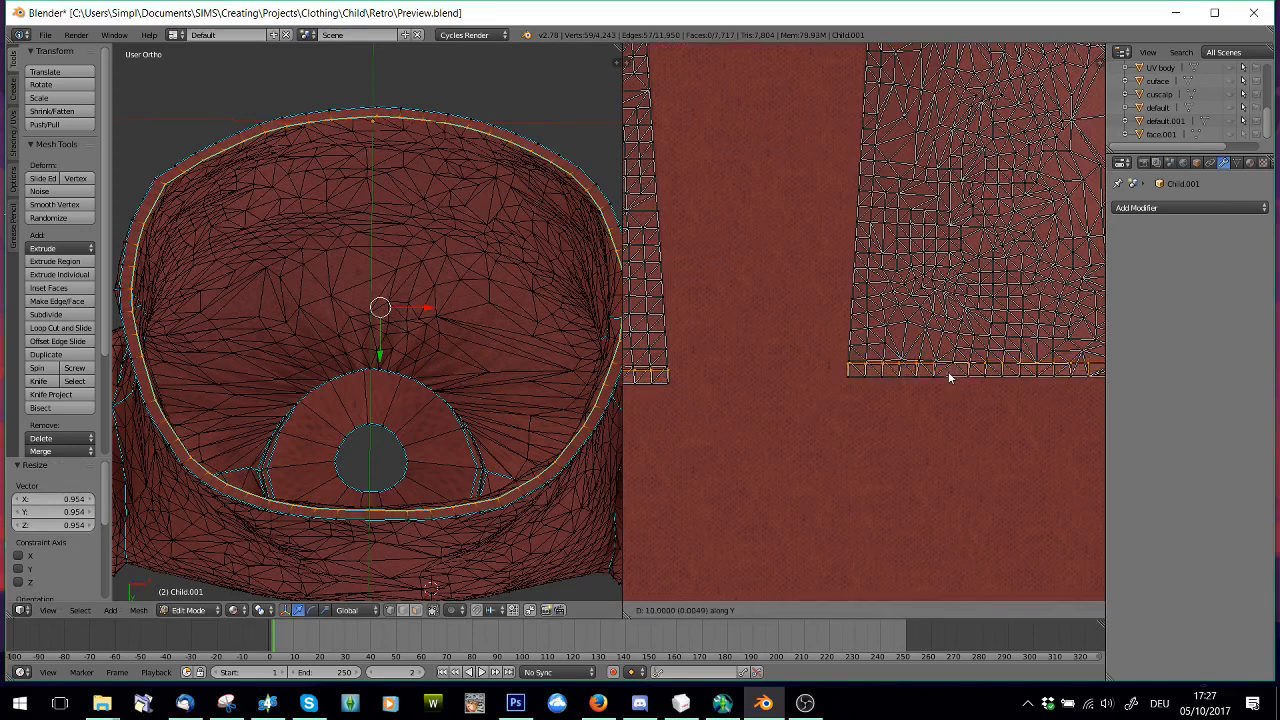
left_click(949, 377)
Extrude the inner hem loop once more and scale it inward to 0.600
scroll(498, 495, "up", 1)
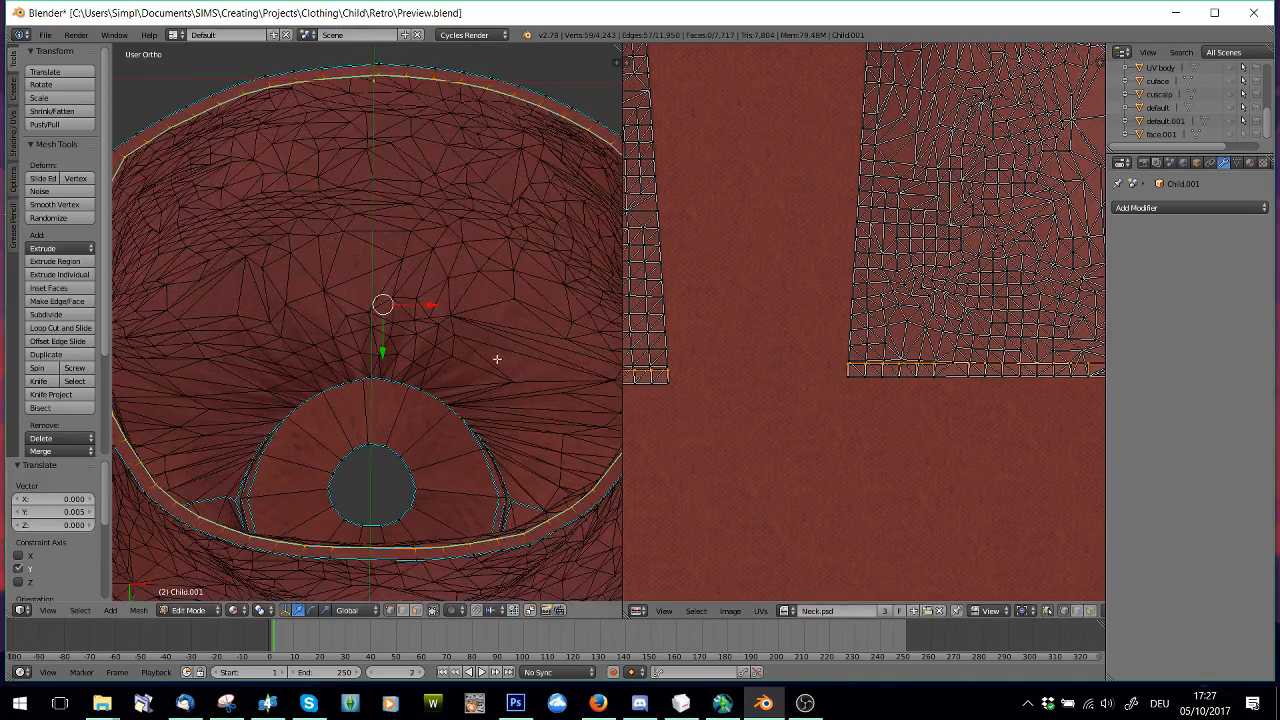
middle_click_drag(488, 361, 487, 370)
scroll(487, 370, "down", 3)
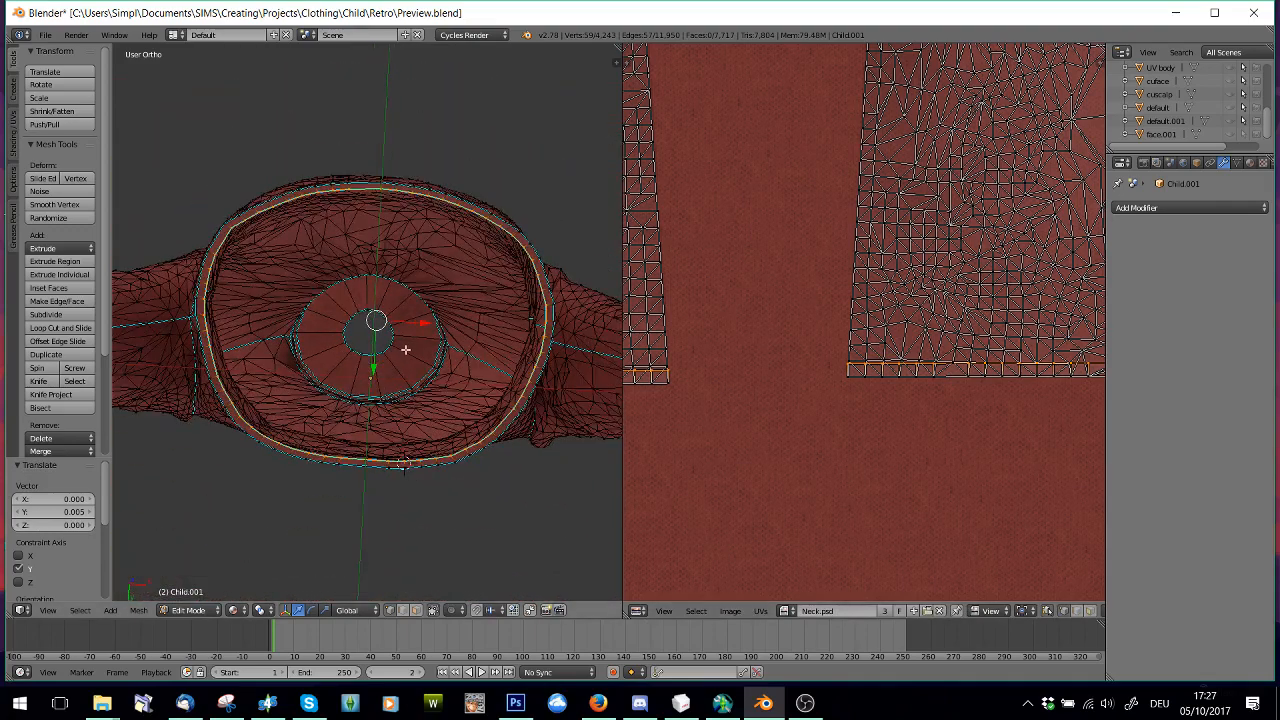
left_click(405, 350)
key("s")
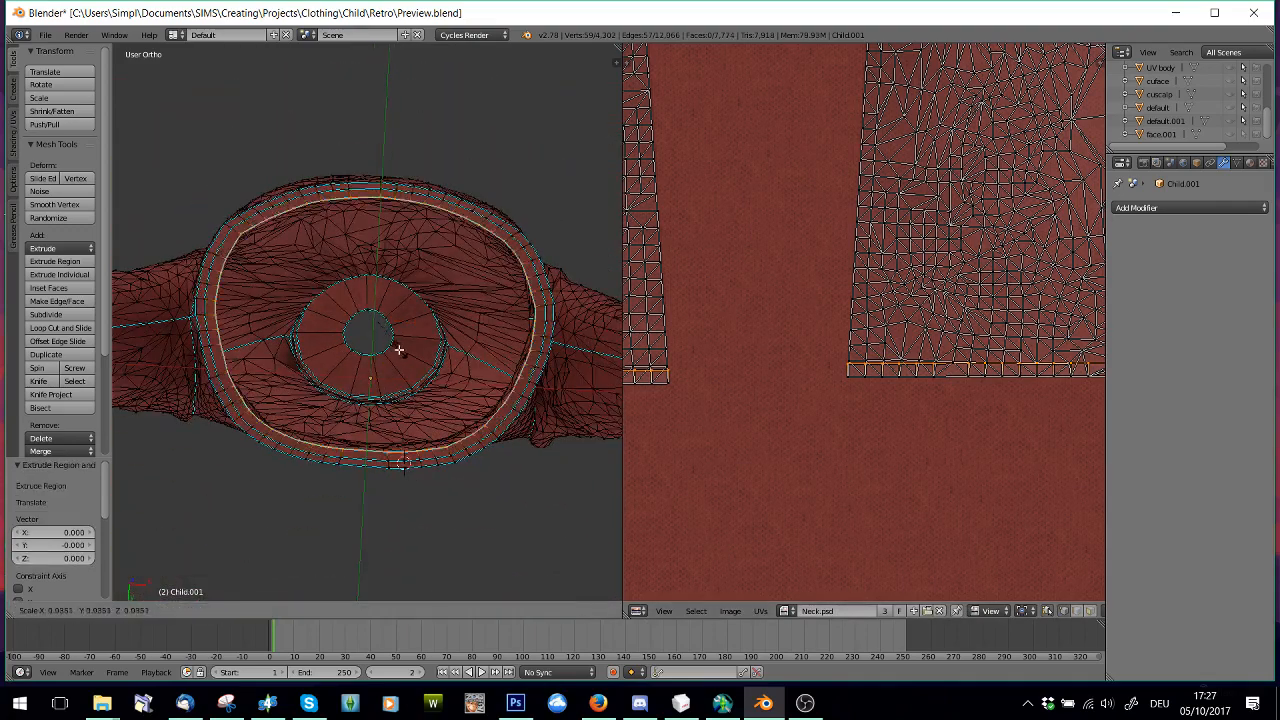
left_click(384, 344)
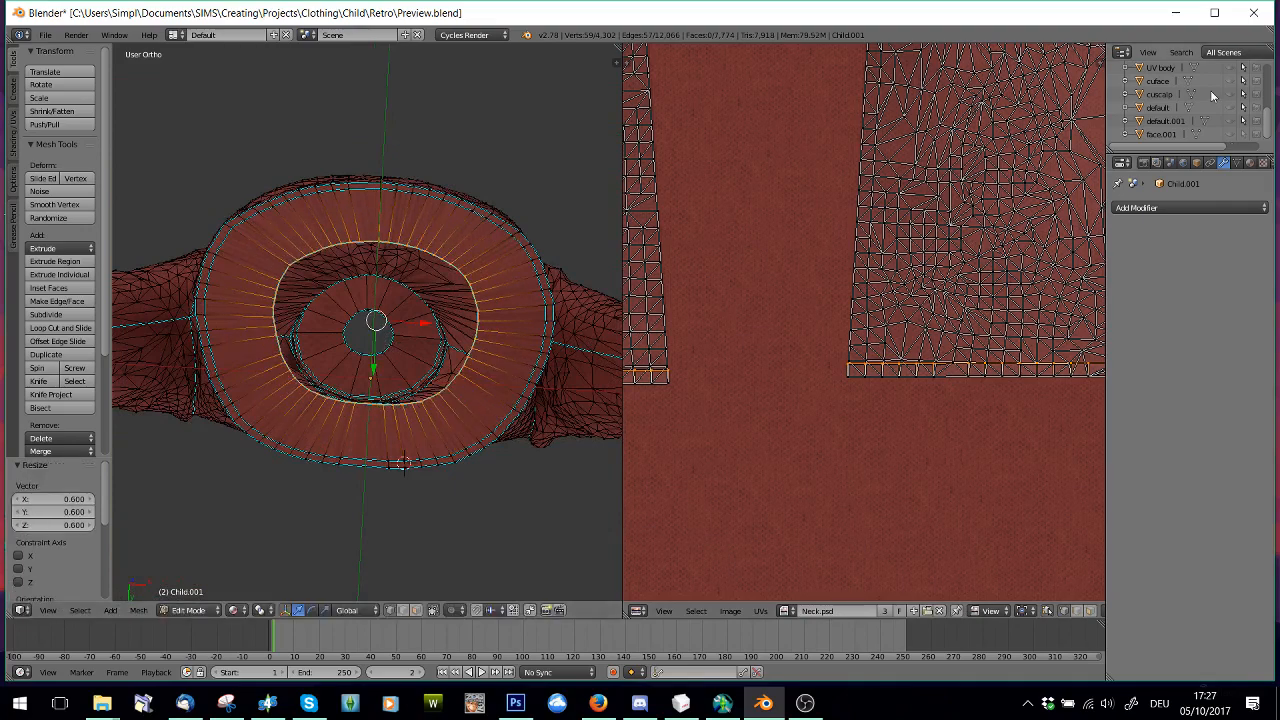
Show the UV body mesh for reference and raise the hem's innermost loop by 0.093 along Z inside the sweater
left_click(1233, 68)
middle_click_drag(383, 185, 377, 338)
left_click_drag(374, 320, 375, 277)
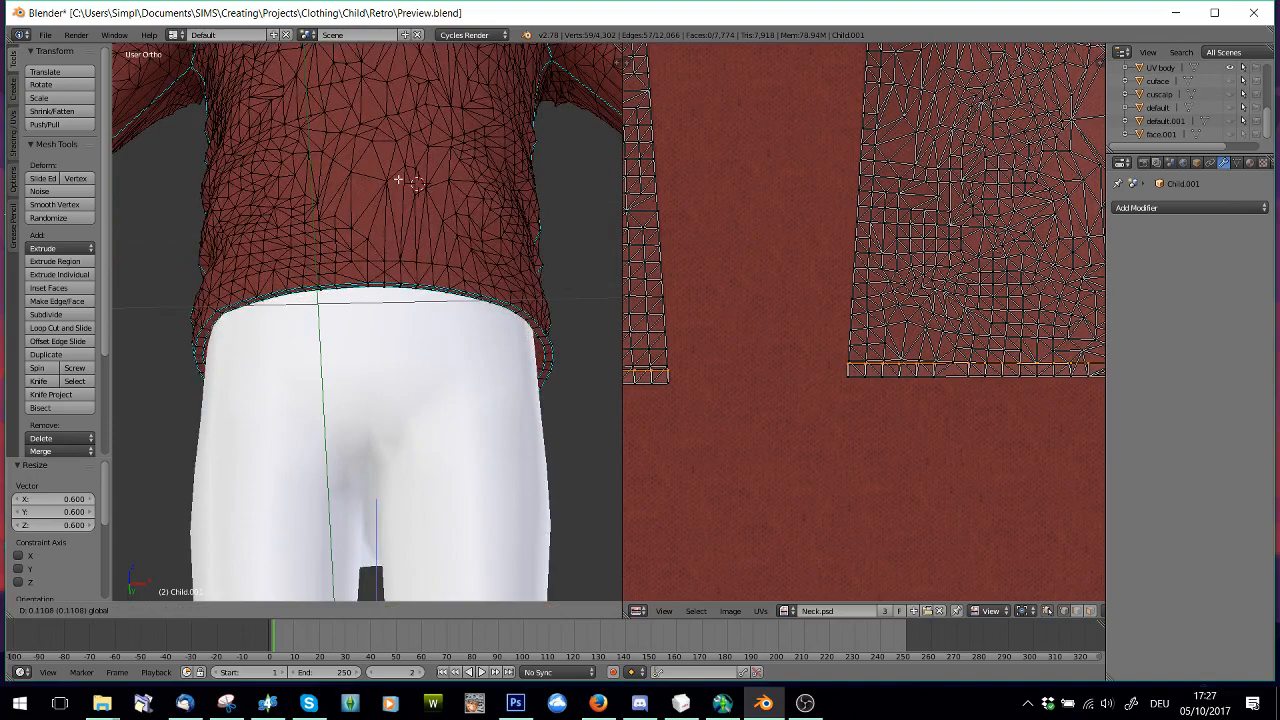
left_click_drag(392, 202, 392, 202)
middle_click_drag(440, 345, 575, 338)
scroll(963, 377, "up", 4)
scroll(540, 310, "up", 3)
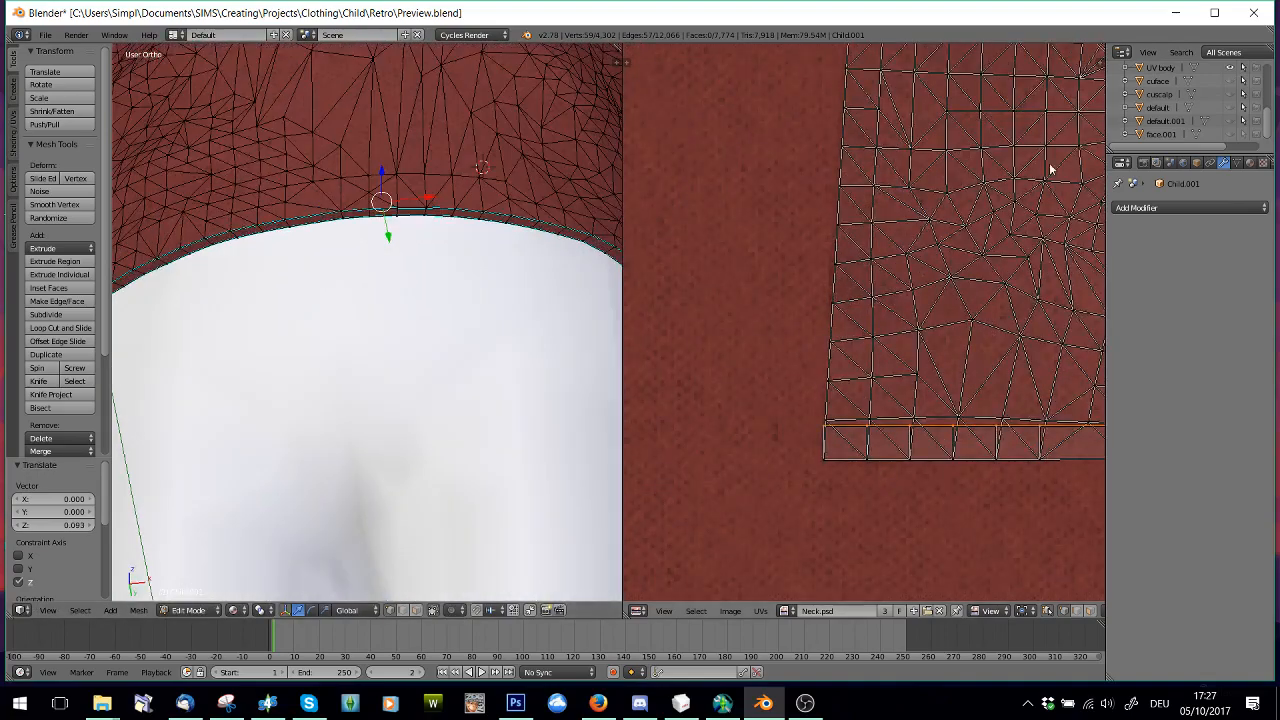
Hide the UV body mesh to expose the raised loop inside the sweater's hem
scroll(1213, 112, "up", 3)
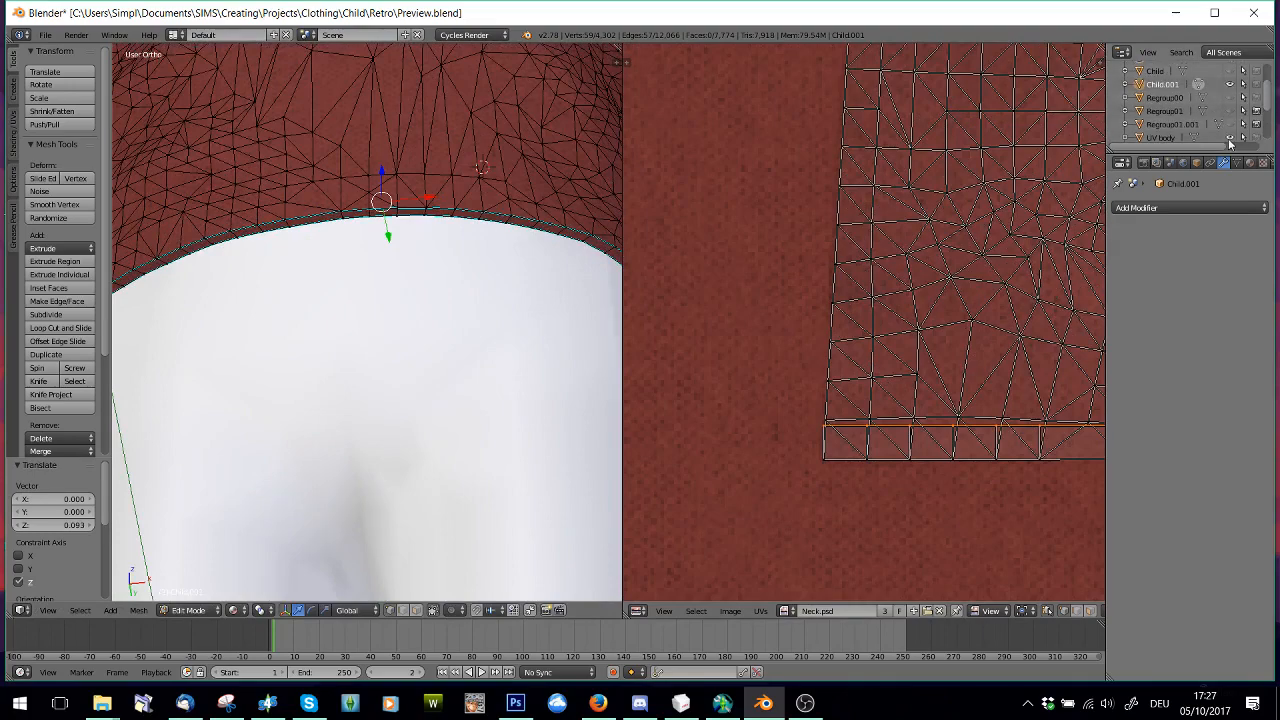
left_click(1230, 139)
scroll(457, 497, "down", 3)
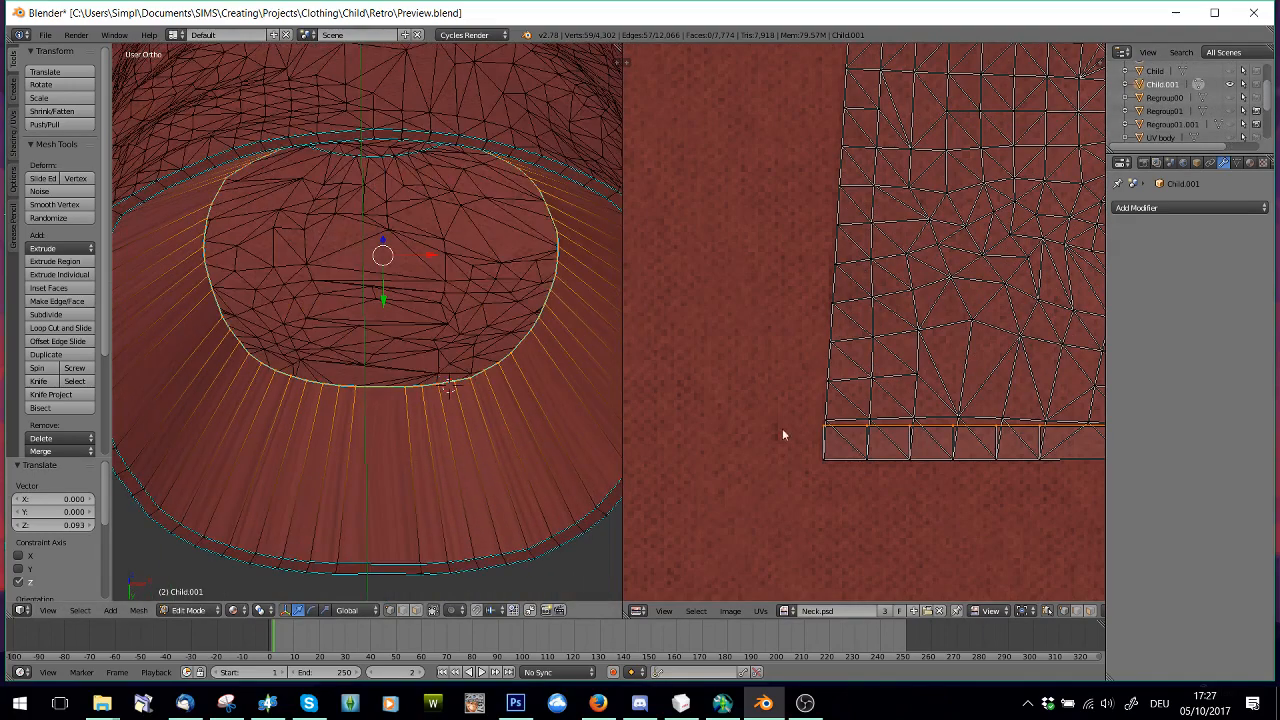
Move the innermost hem loop's UVs up by 0.046 along Y on the front and back islands
scroll(965, 425, "down", 4)
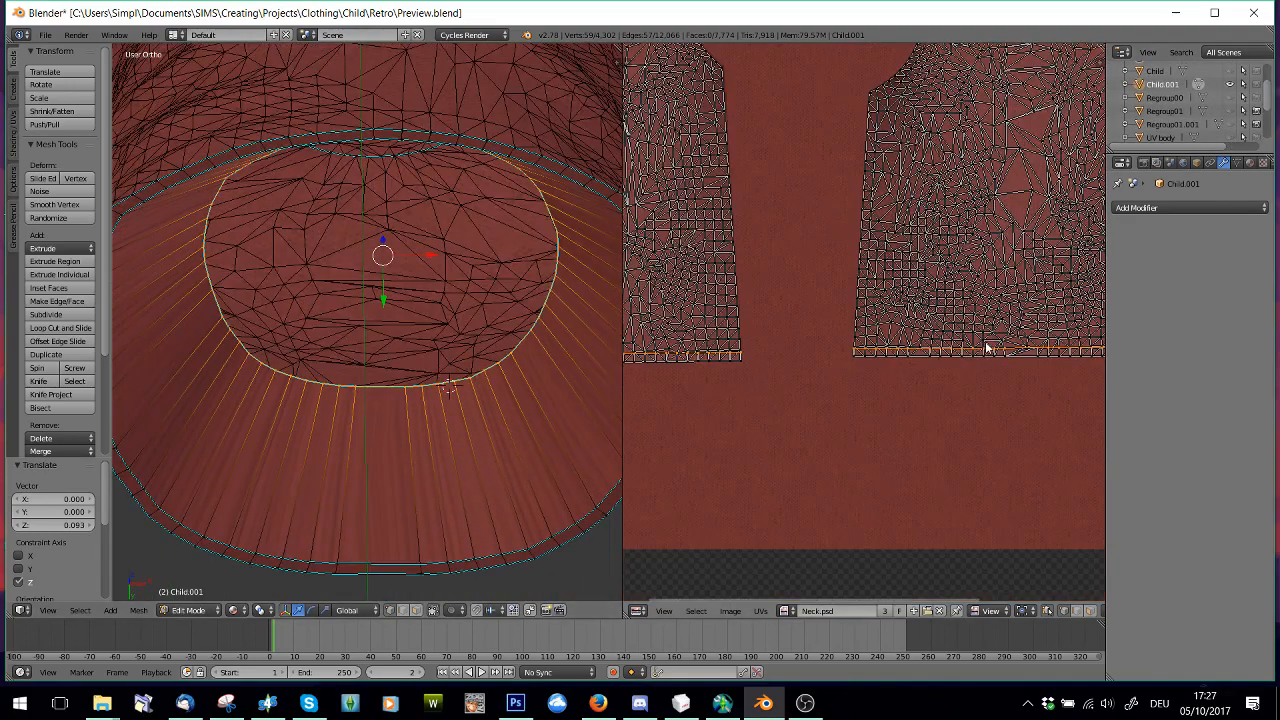
key("g")
key("y")
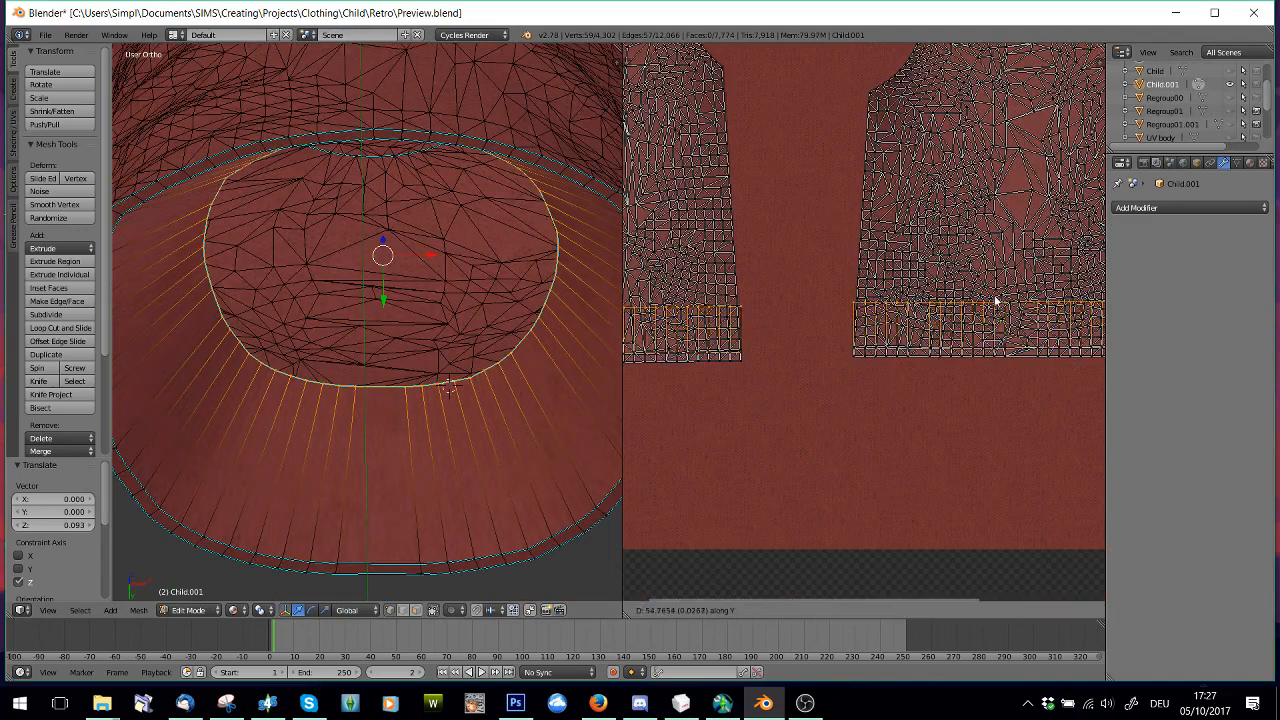
left_click(996, 271)
middle_click_drag(997, 271, 935, 311)
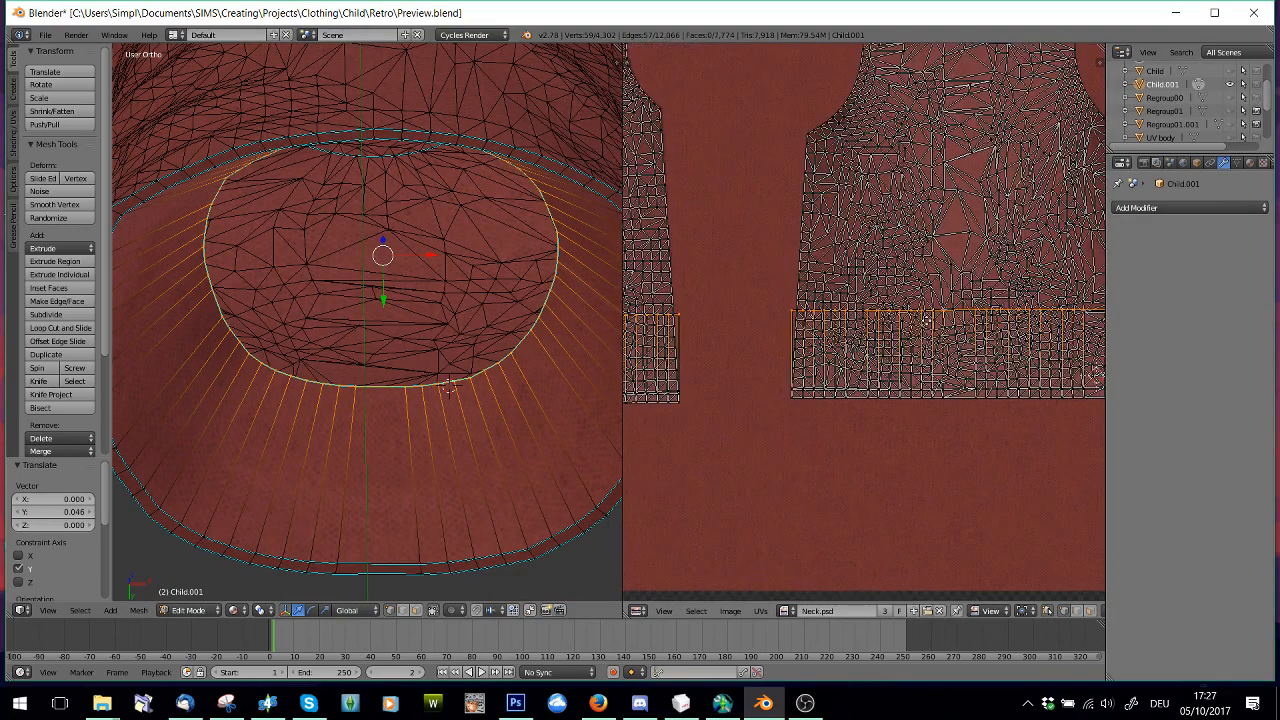
scroll(928, 327, "down", 2)
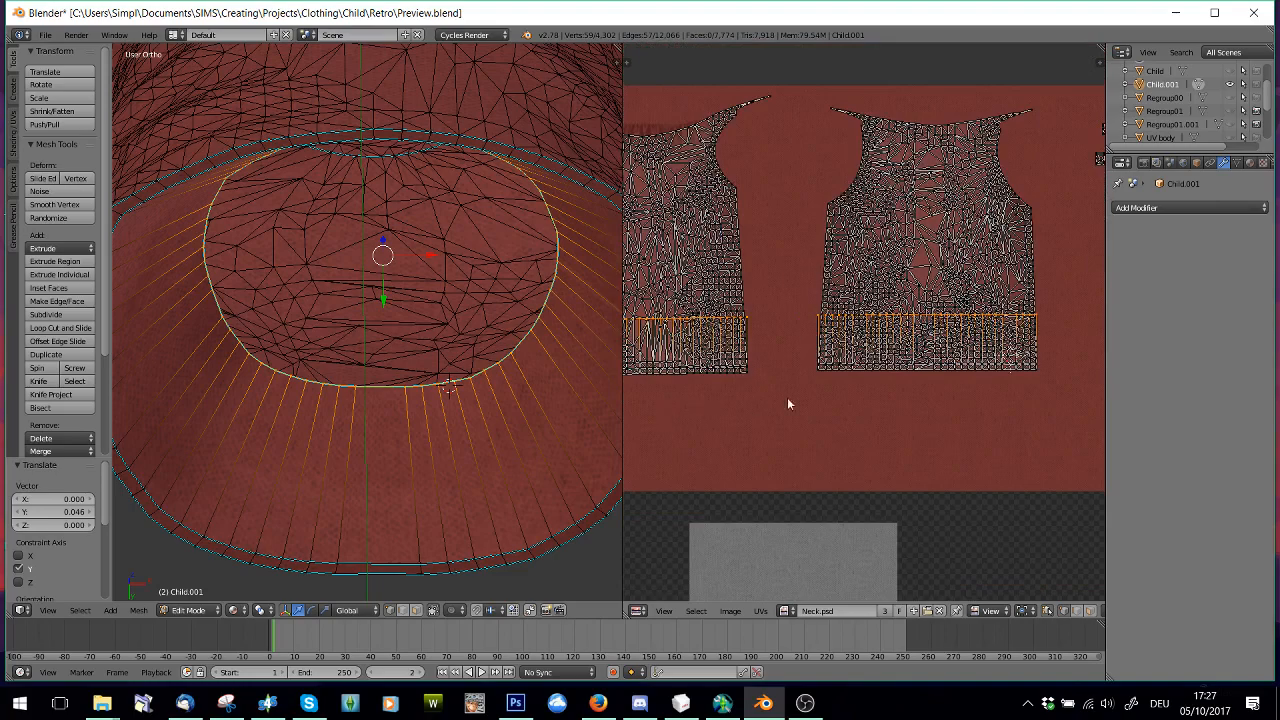
middle_click_drag(871, 366, 881, 374)
Select the back half of the innermost hem loop and scale its UVs to 0.949
key("a")
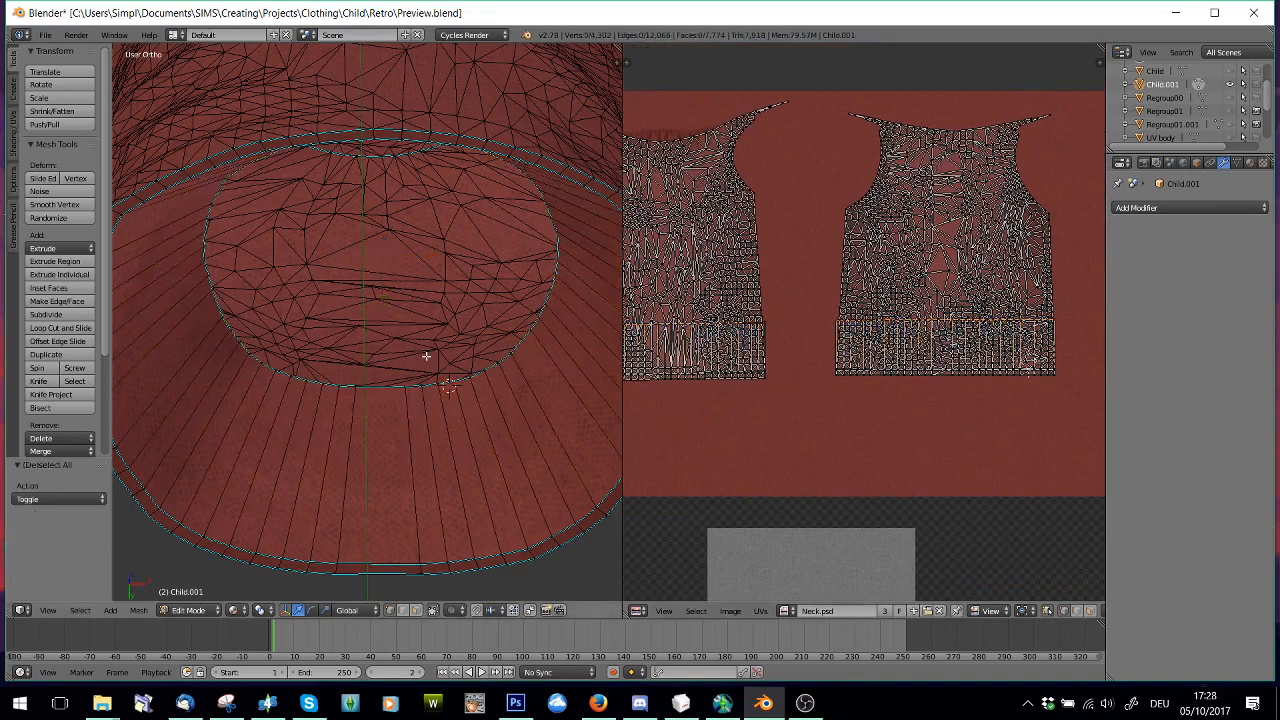
right_click(518, 349, "alt")
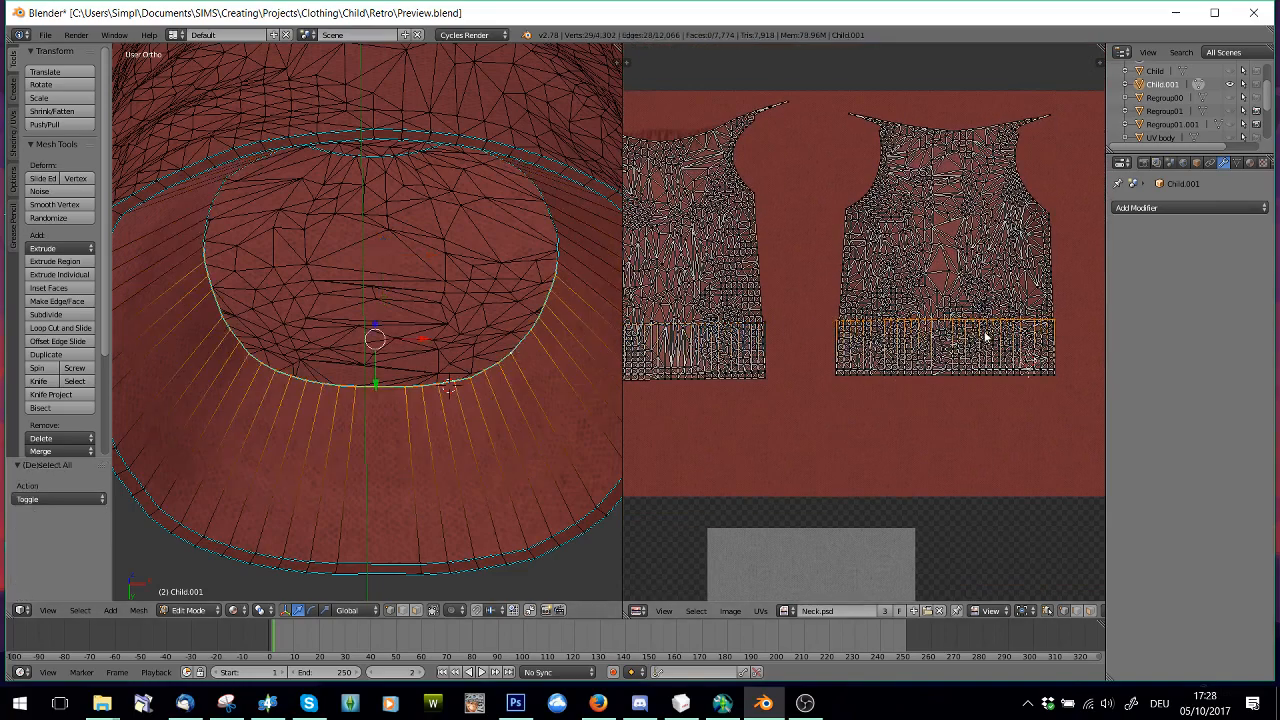
scroll(985, 338, "up", 2)
key("s")
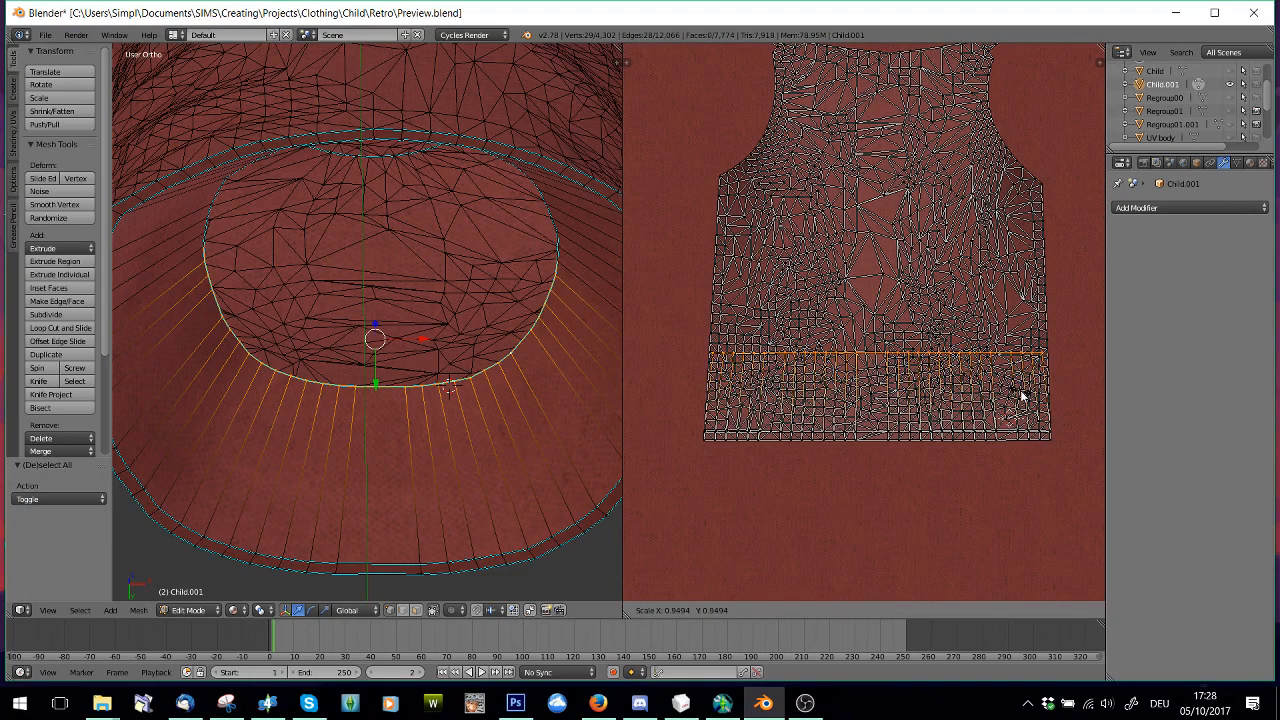
left_click(1022, 397)
Select the front half of the innermost hem loop, scale its UVs to 0.939 and clear the selection
right_click(551, 215, "alt")
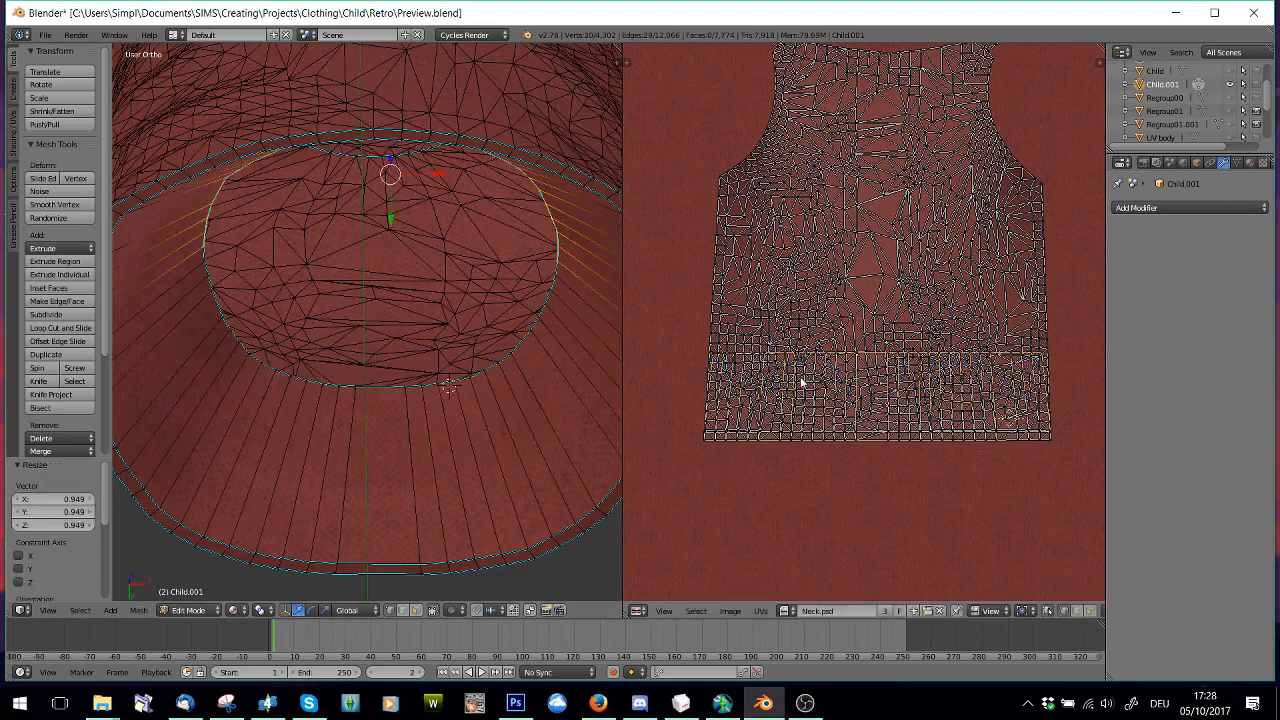
middle_click_drag(808, 380, 1063, 418)
middle_click_drag(799, 409, 940, 403)
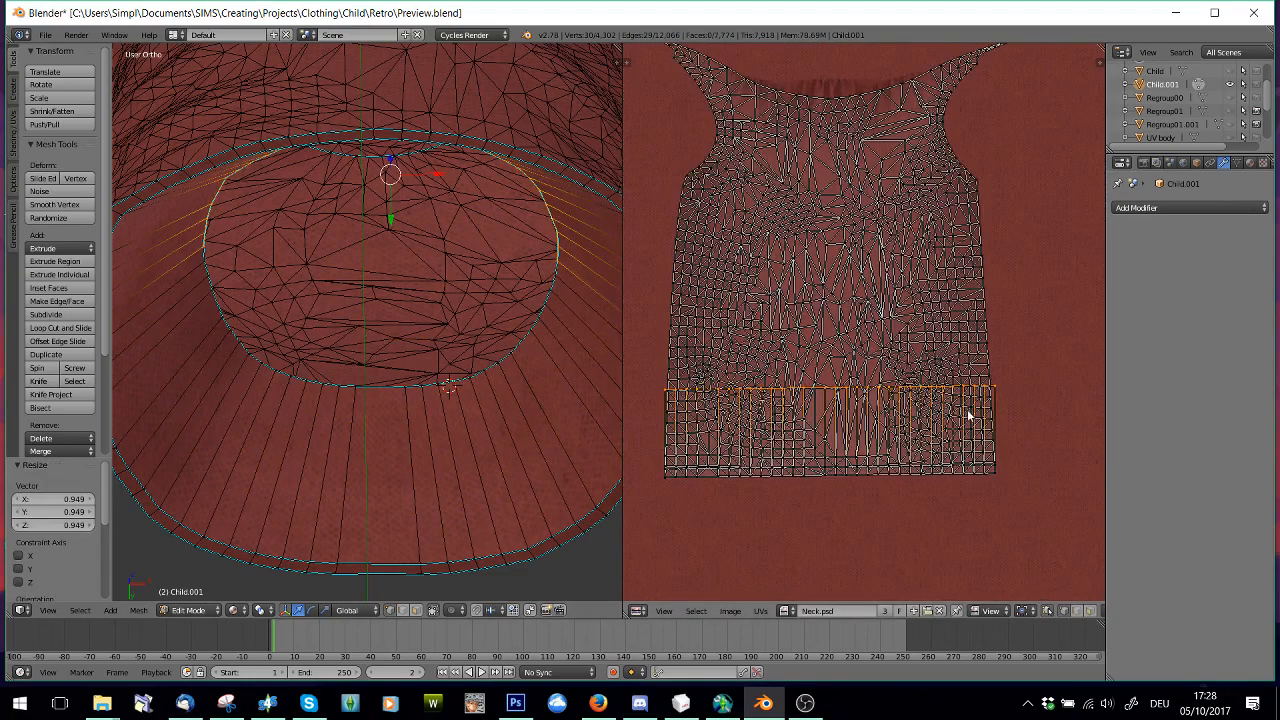
key("s")
left_click(932, 421)
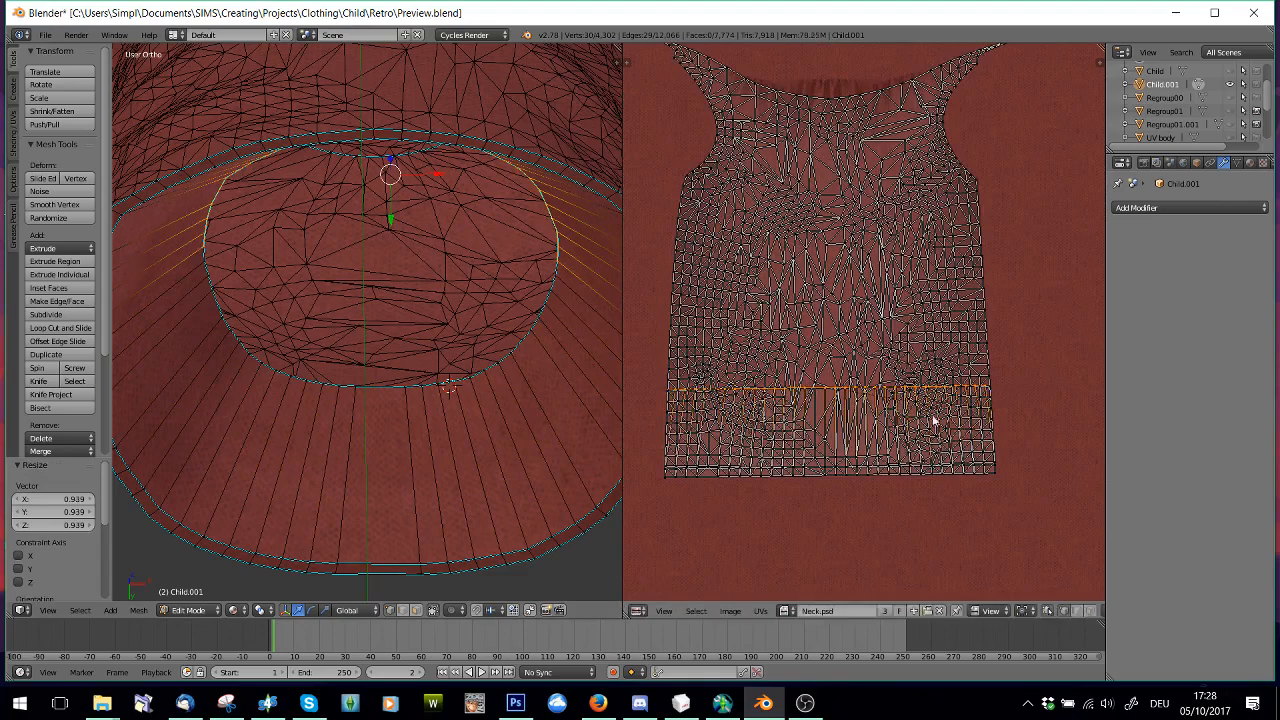
key("a")
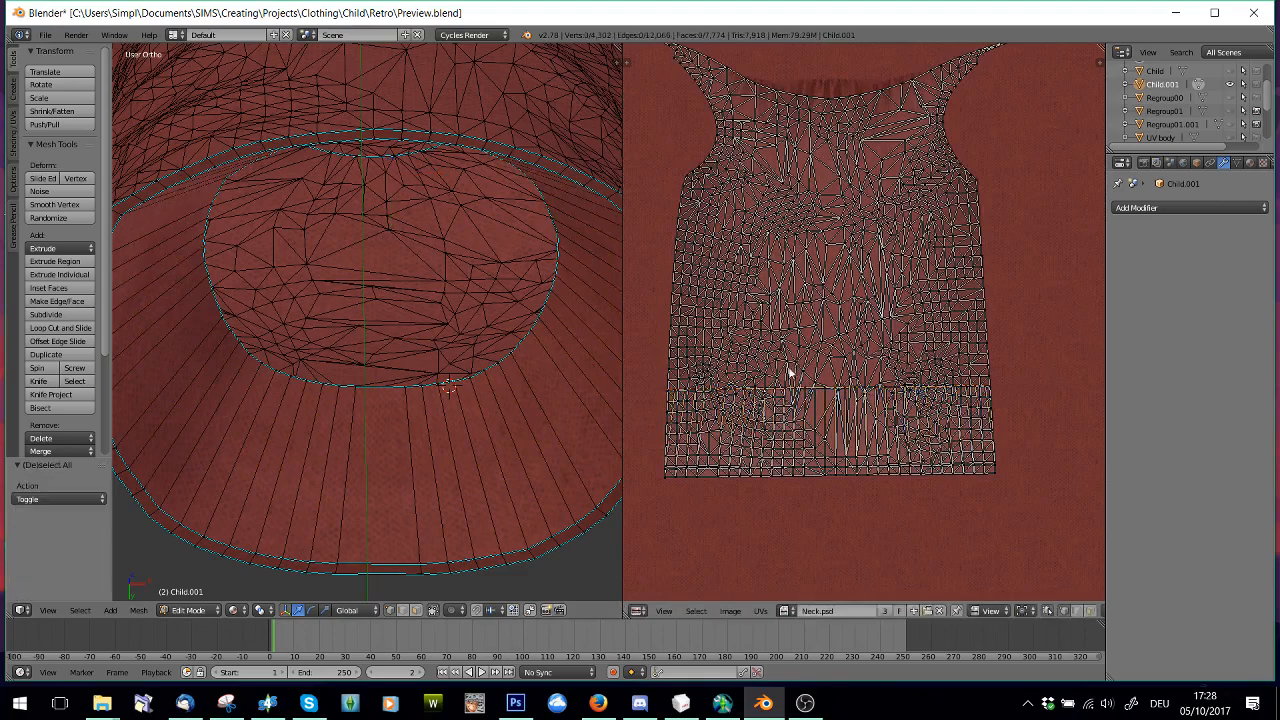
Select the full loop just inside the hem's rim and apply Edge Split to it
middle_click_drag(450, 440, 450, 360)
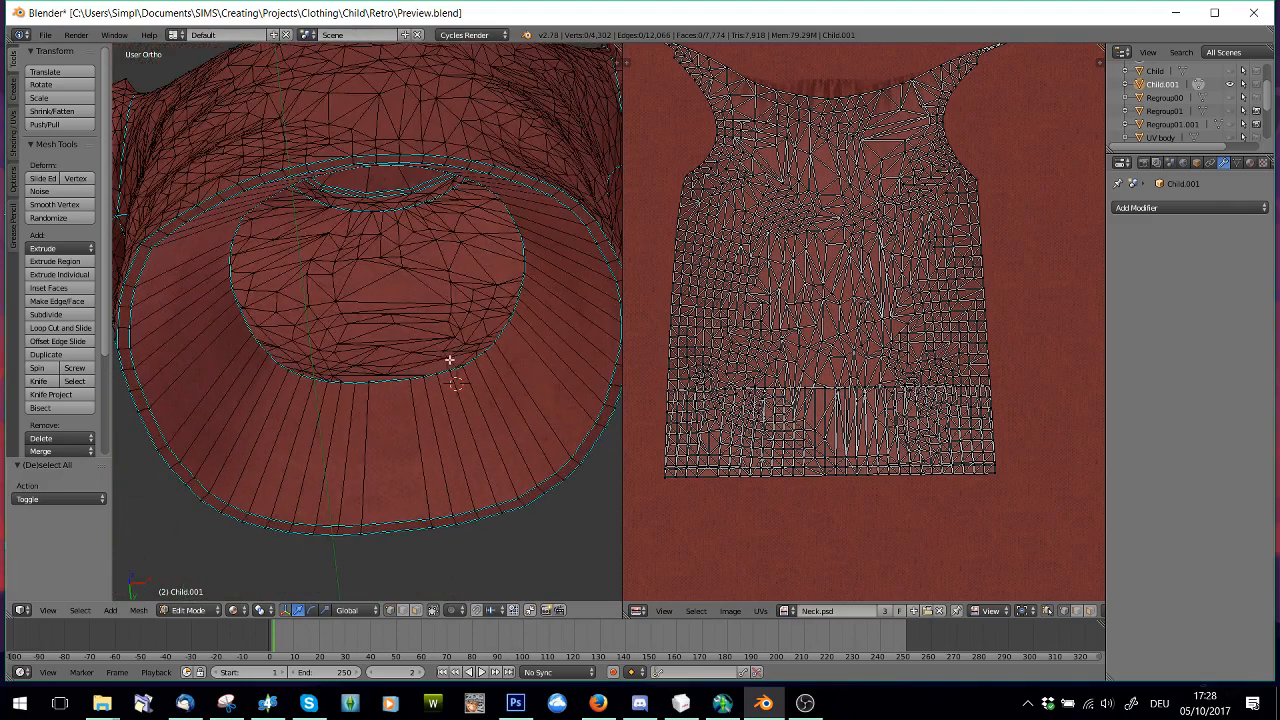
right_click(461, 513, "alt")
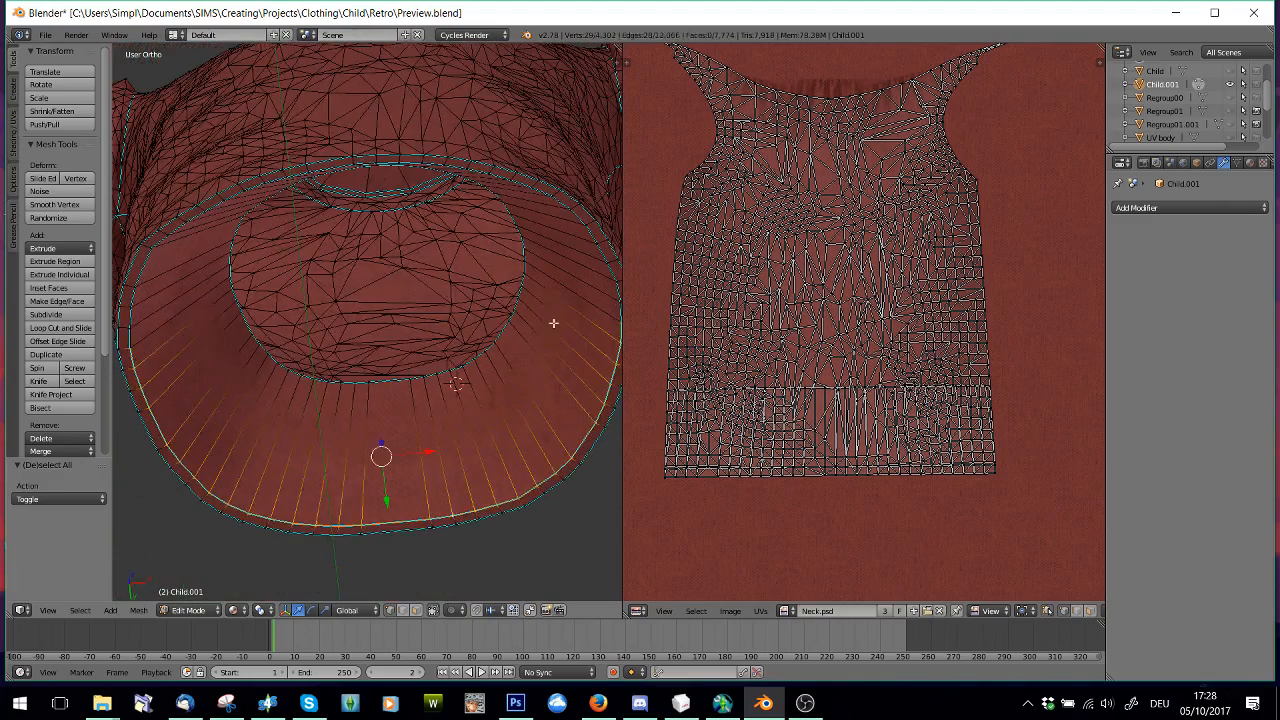
right_click(597, 247, "alt+shift")
middle_click_drag(418, 402, 440, 398)
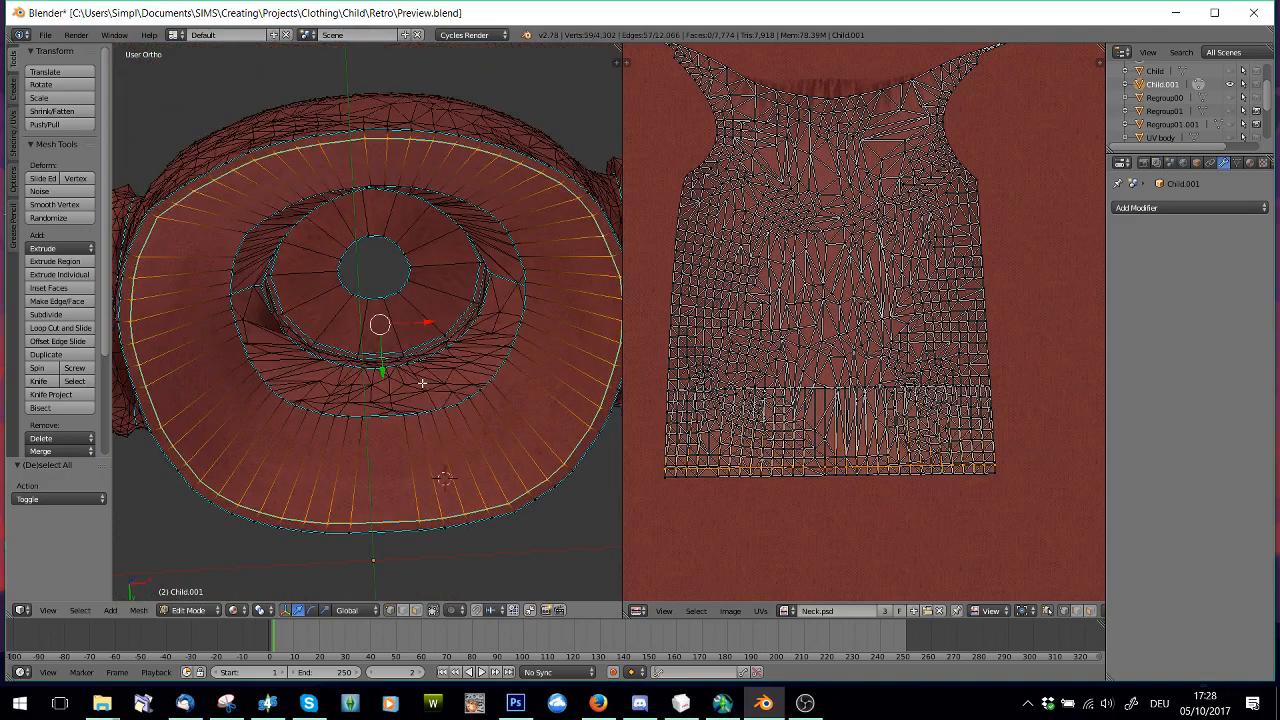
key("space")
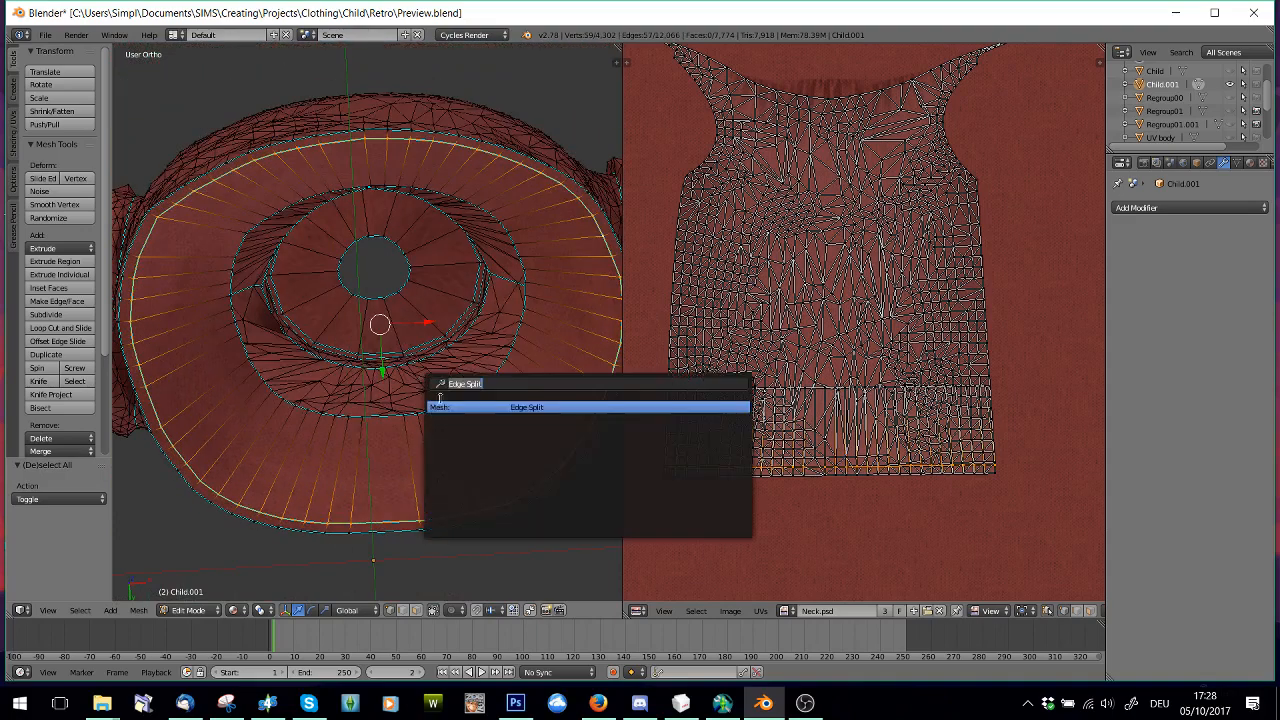
left_click(540, 407)
Box-select the bottom UV edges of the front and back islands and apply Edge Split to the hem's outer rim
scroll(787, 408, "down", 3)
middle_click_drag(803, 442, 745, 432)
key("b")
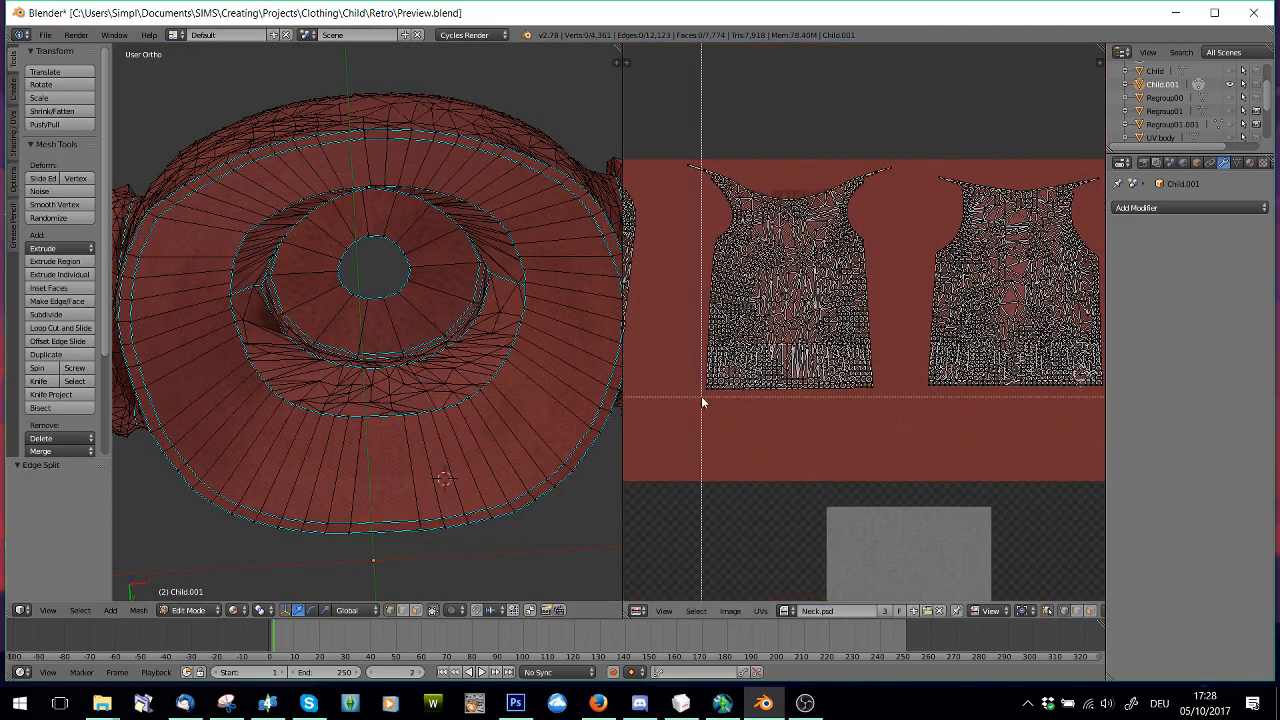
left_click_drag(703, 391, 895, 396)
key("b")
key("b")
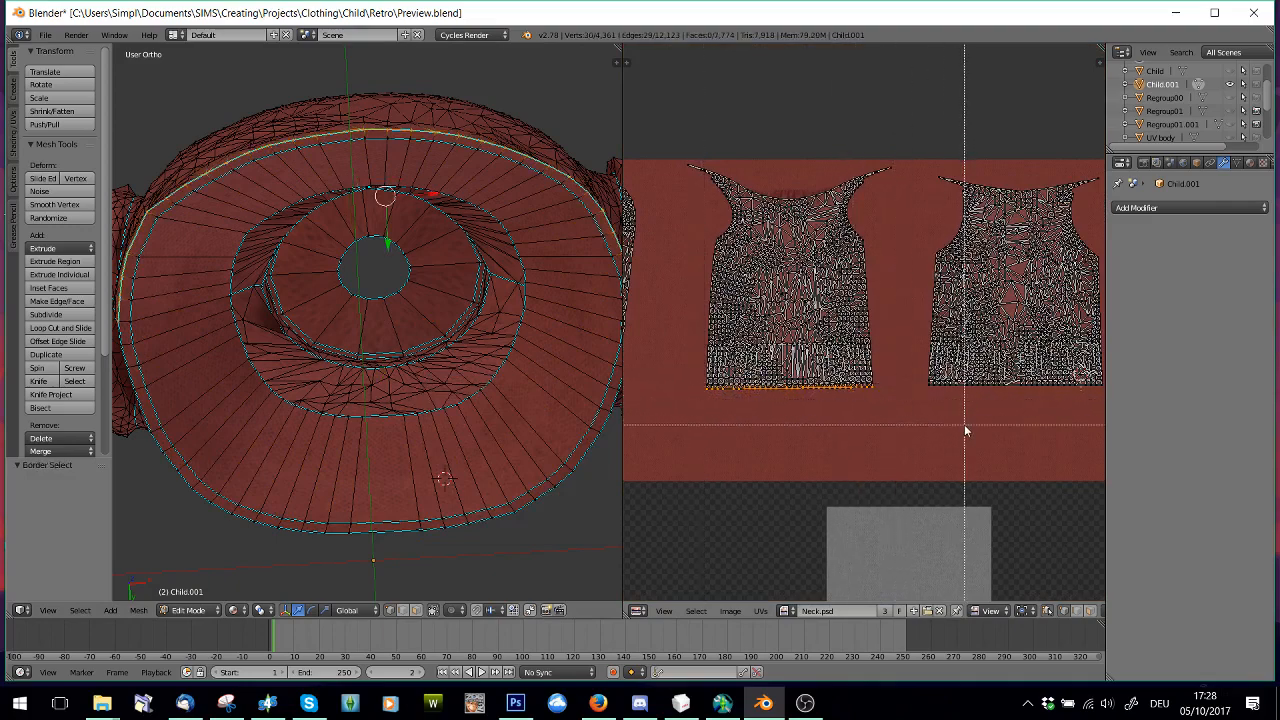
middle_click_drag(966, 430, 883, 423)
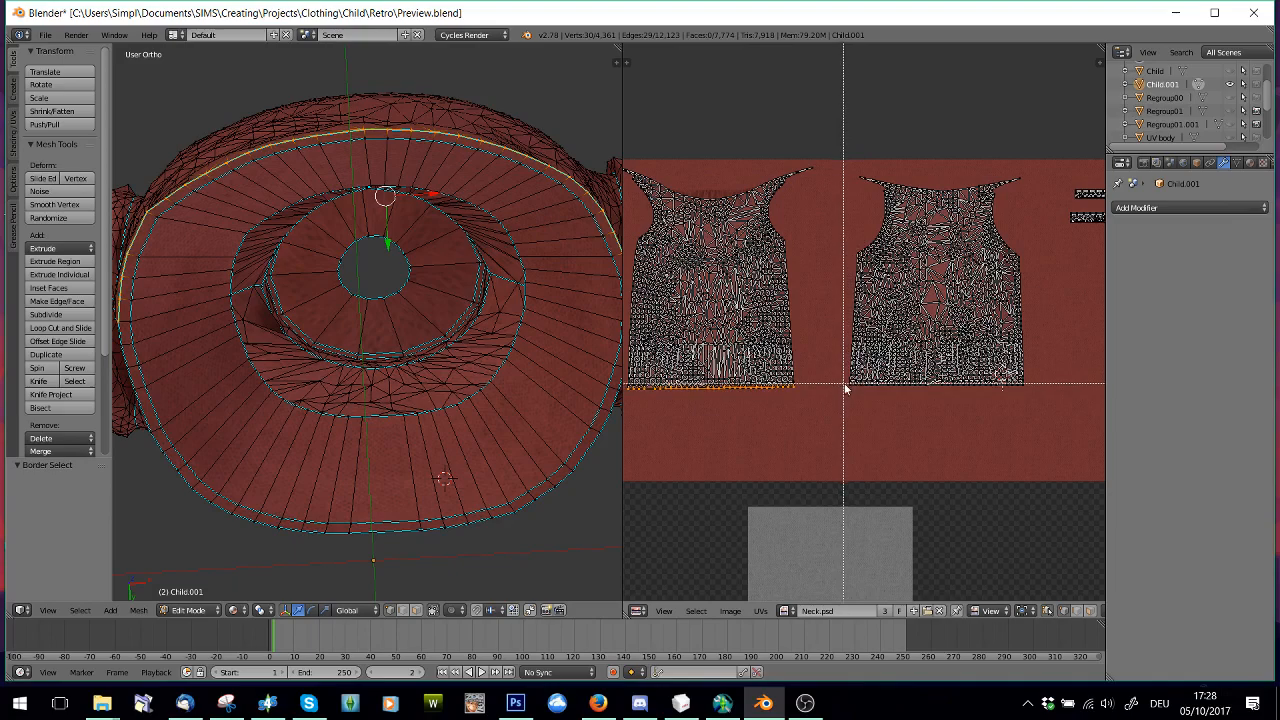
left_click_drag(845, 382, 1048, 403)
key("space")
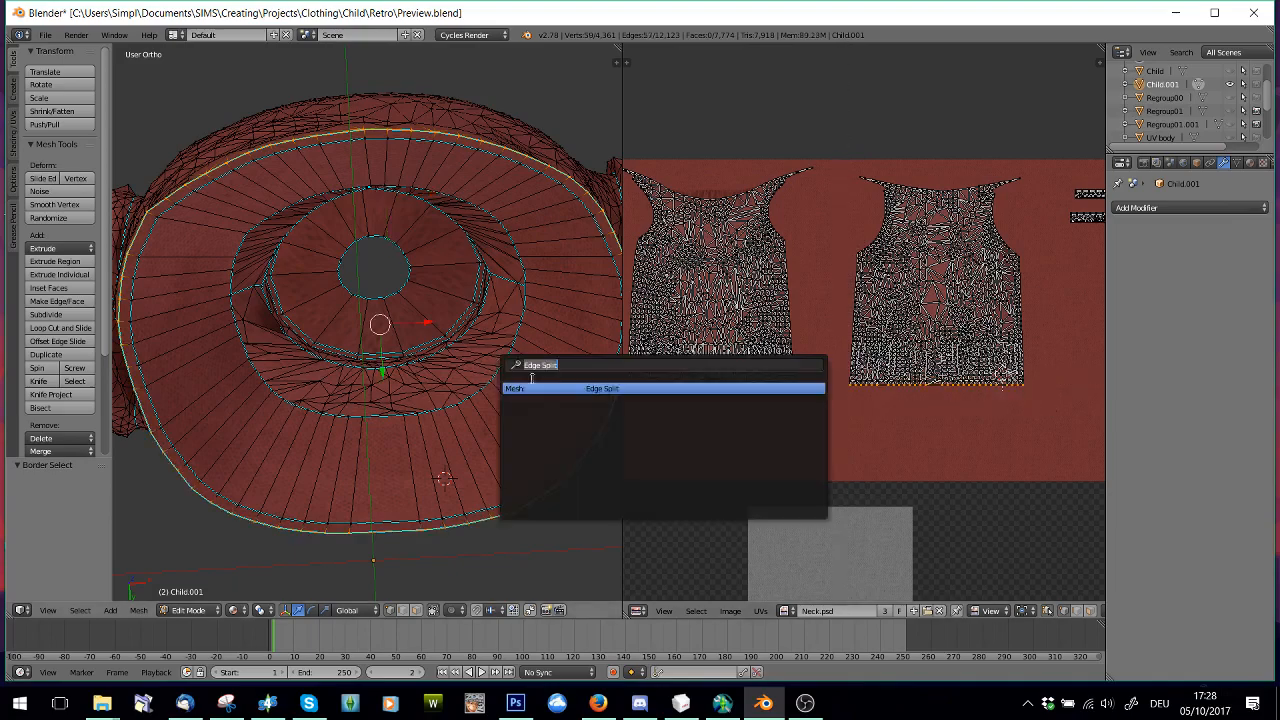
left_click(582, 391)
Examine the sweater's hem and sleeves from several angles, along with the overall UV layout
scroll(481, 347, "down", 4)
middle_click_drag(468, 375, 443, 469)
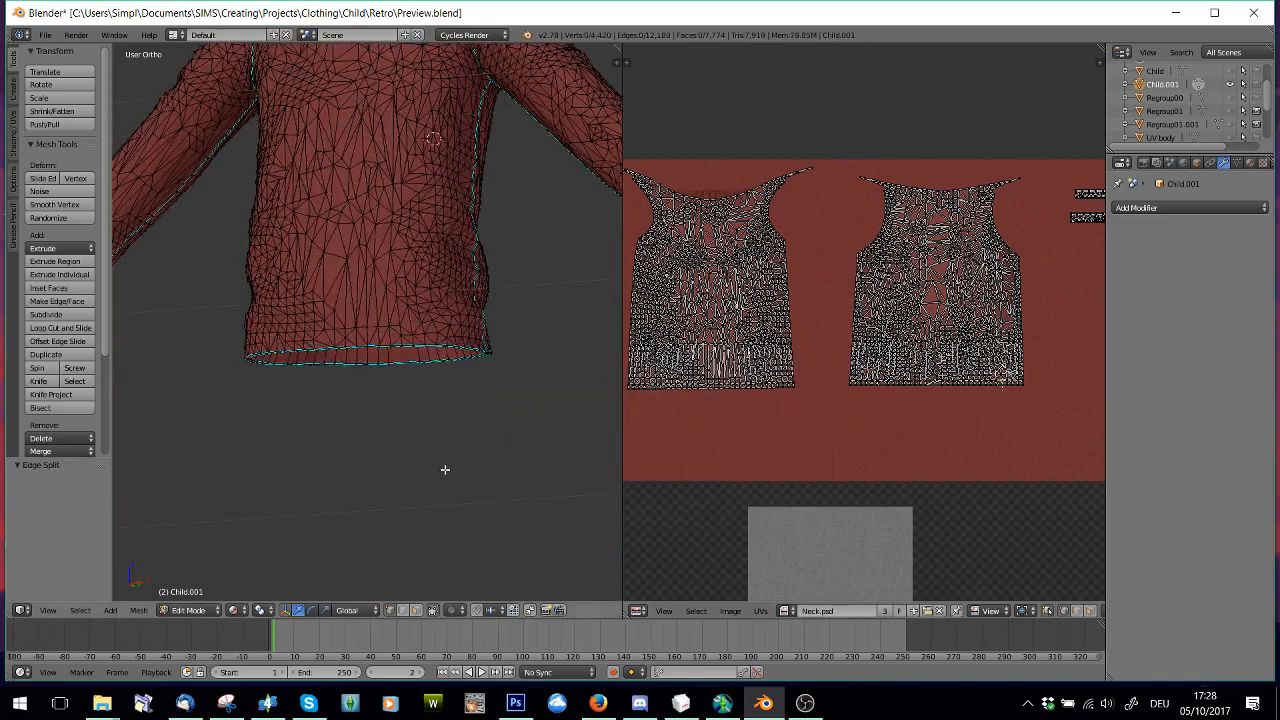
scroll(444, 468, "down", 5)
middle_click_drag(513, 355, 474, 365)
scroll(514, 354, "up", 3)
scroll(483, 258, "up", 3)
scroll(858, 398, "down", 7)
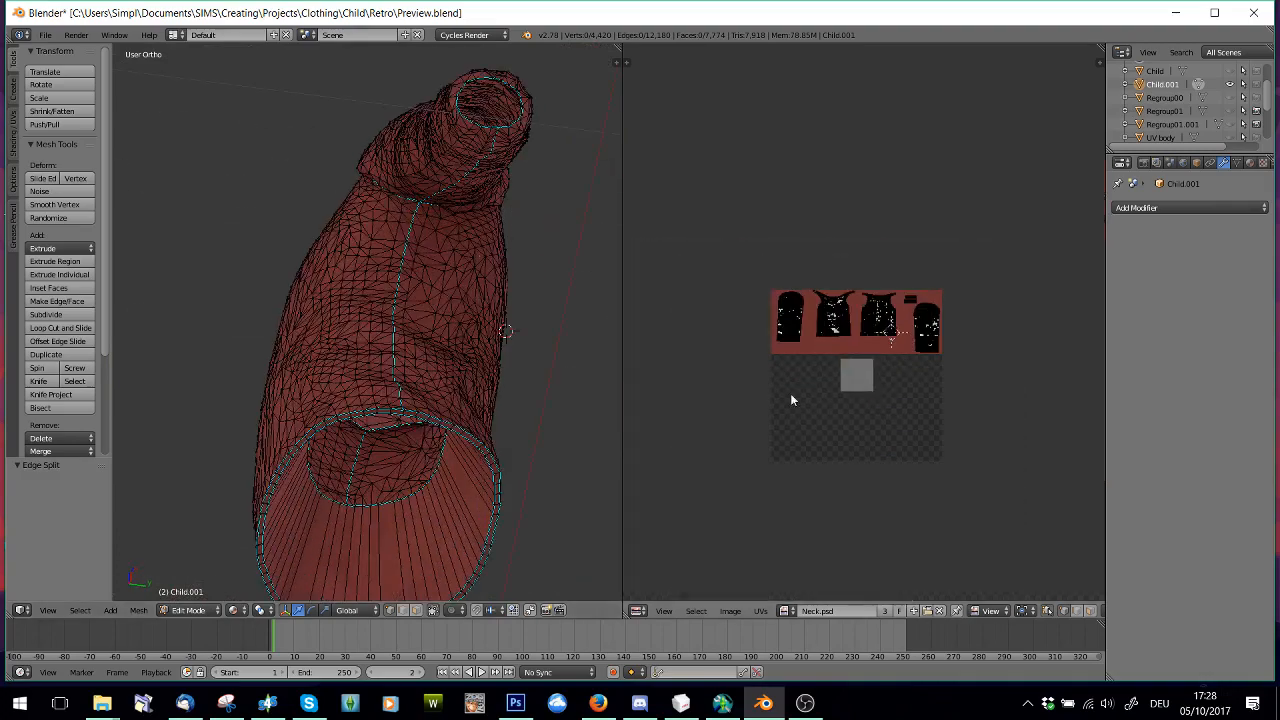
Box-select only the bottom edge of the first sleeve's UV island to pick its cuff loop
middle_click_drag(762, 402, 841, 399)
scroll(859, 411, "up", 7)
key("b")
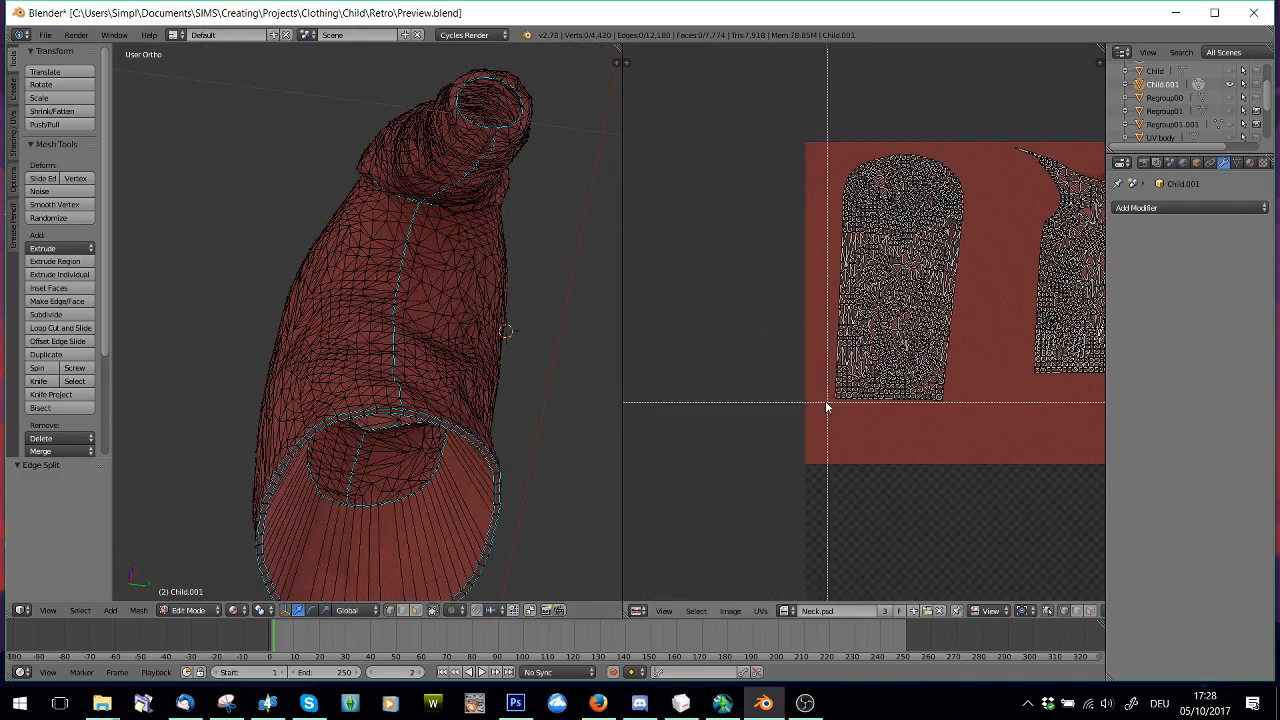
left_click_drag(826, 399, 980, 428)
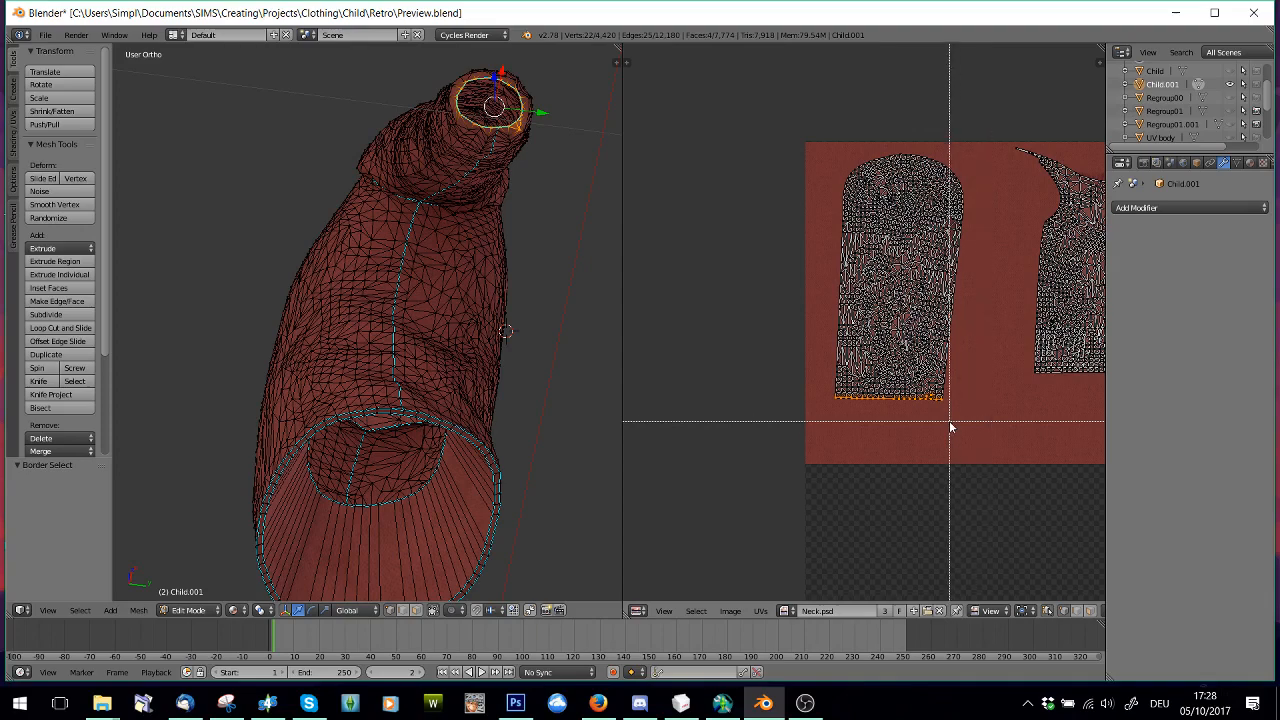
scroll(826, 485, "up", 3)
key("a")
key("b")
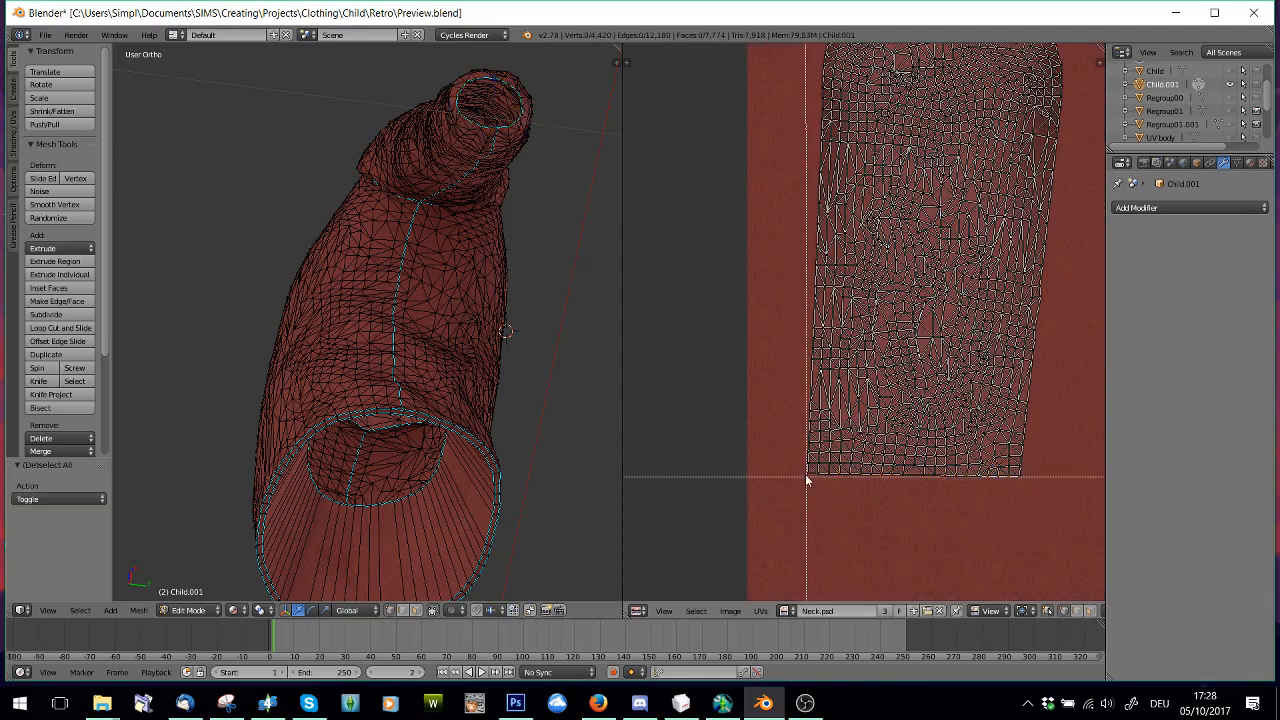
left_click_drag(804, 473, 1055, 492)
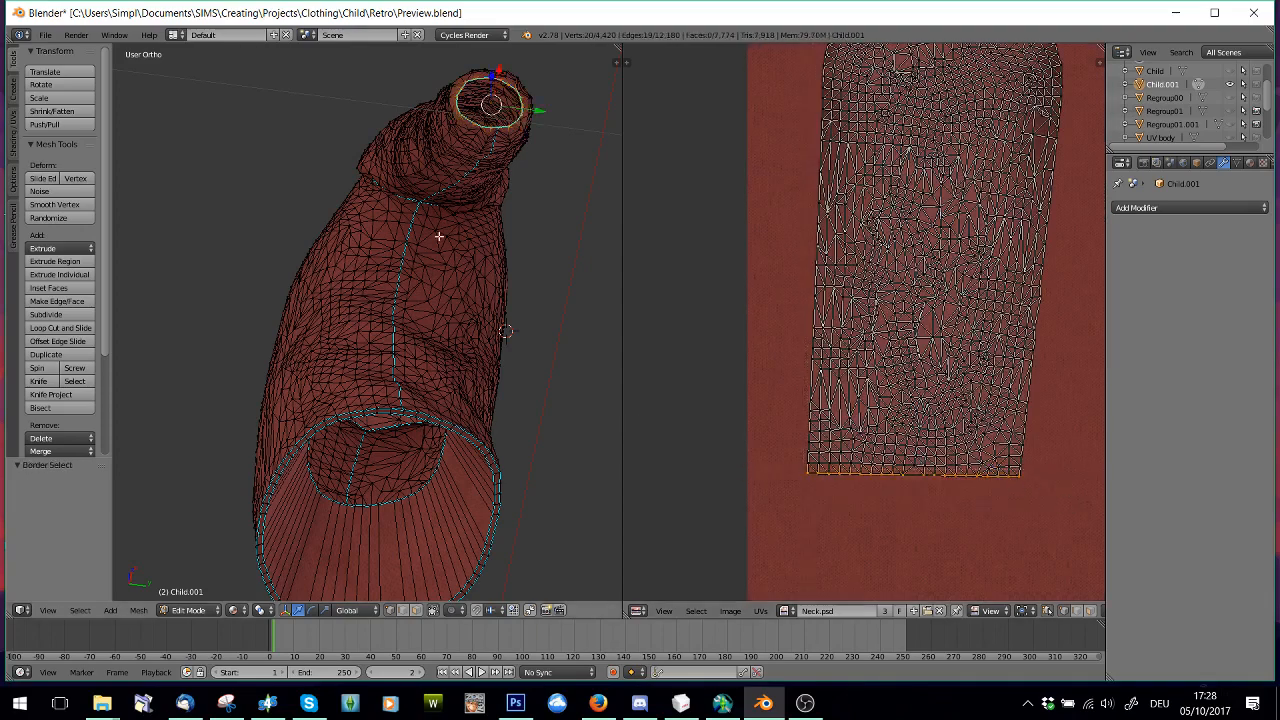
Show the UV body mesh to compare the cuff opening with the hand, and hide it again
middle_click_drag(438, 236, 440, 435, "shift")
scroll(1227, 90, "down", 3)
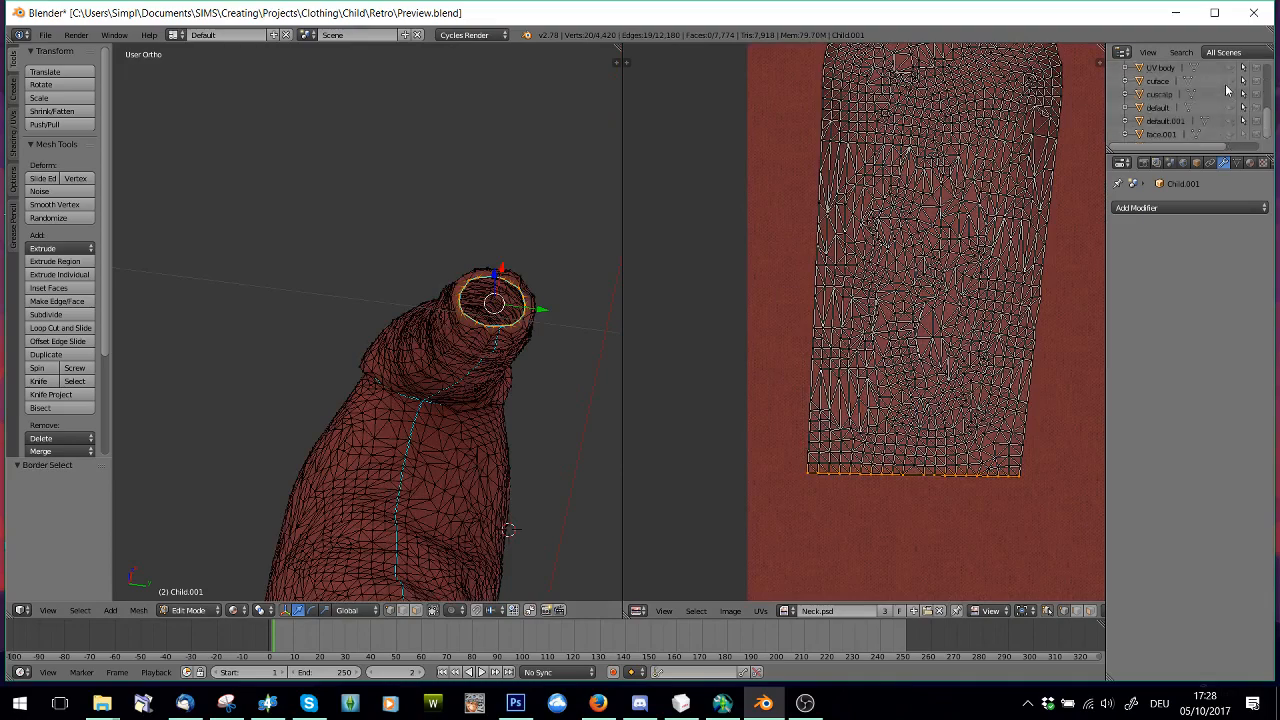
left_click(1231, 69)
middle_click_drag(437, 340, 474, 390)
scroll(487, 389, "up", 3)
middle_click_drag(590, 440, 478, 419, "shift")
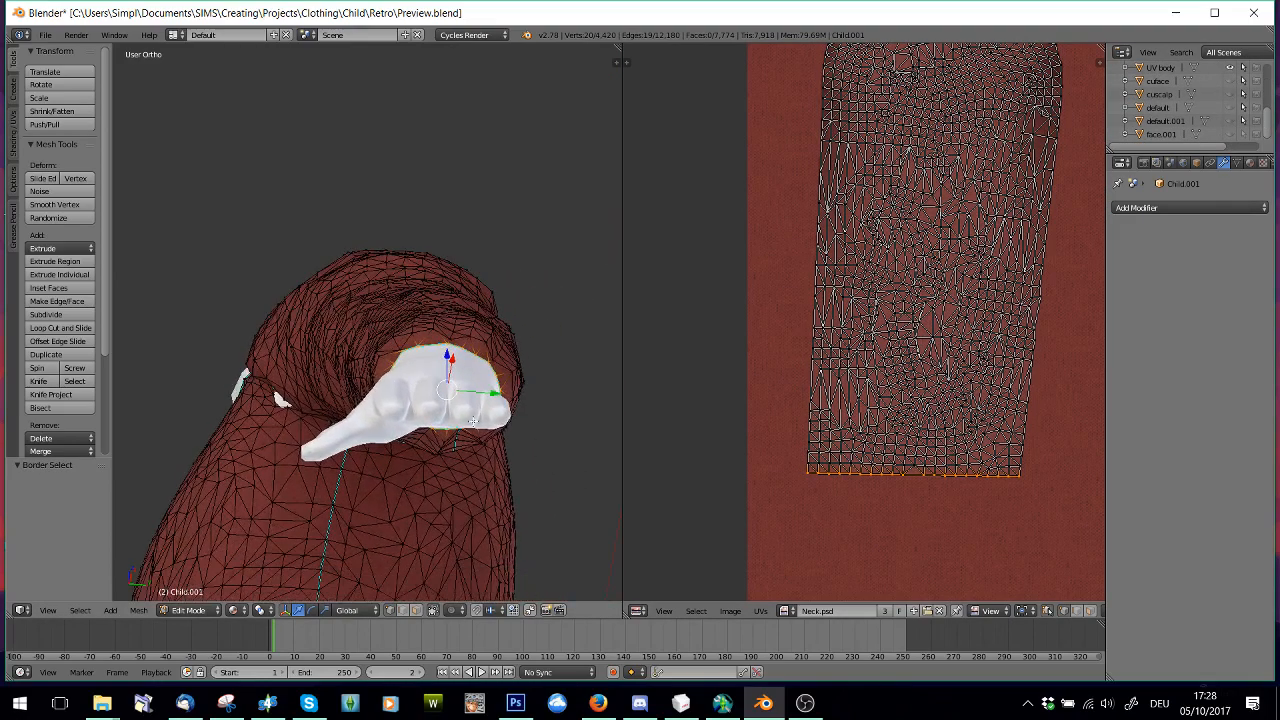
scroll(477, 416, "up", 3)
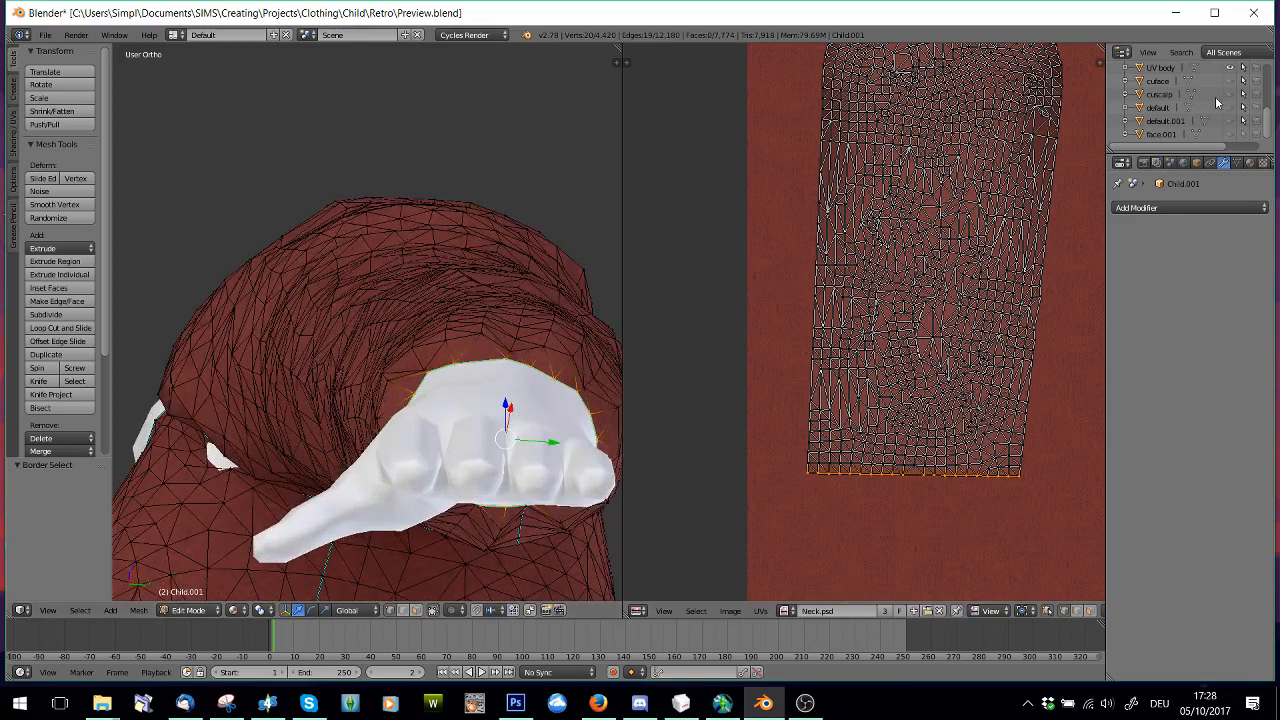
scroll(1218, 104, "up", 3)
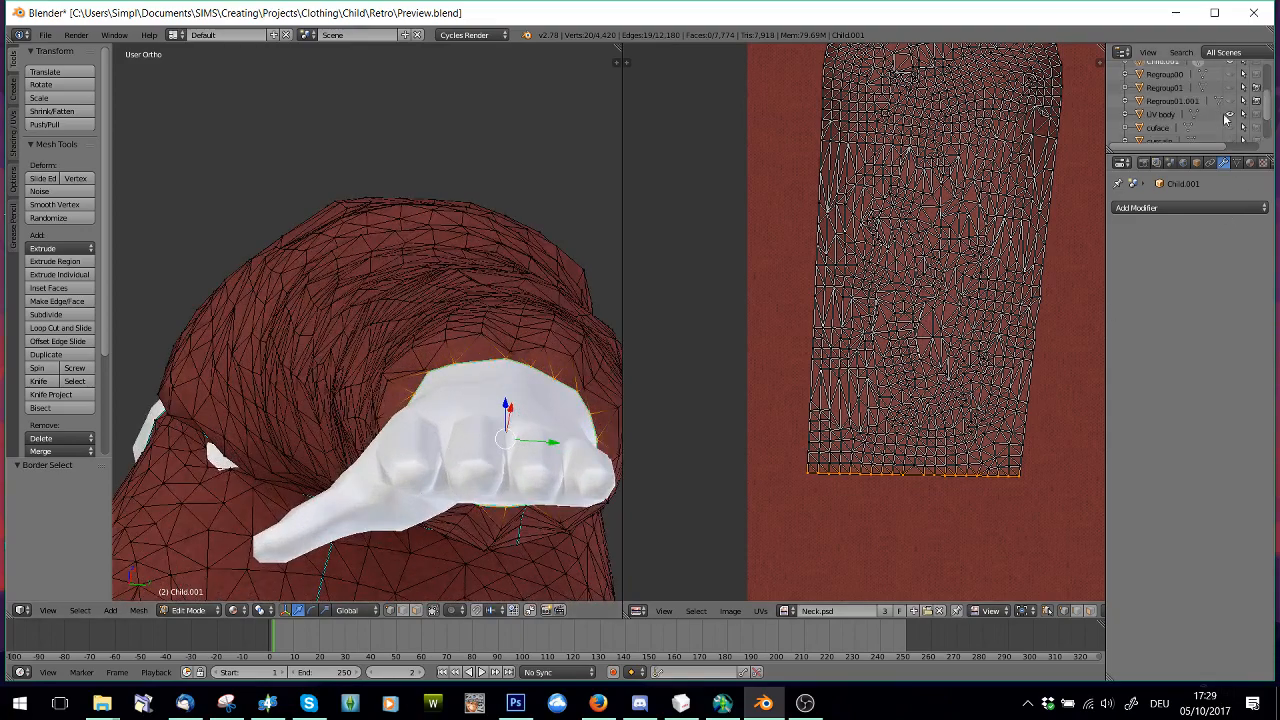
left_click(1230, 115)
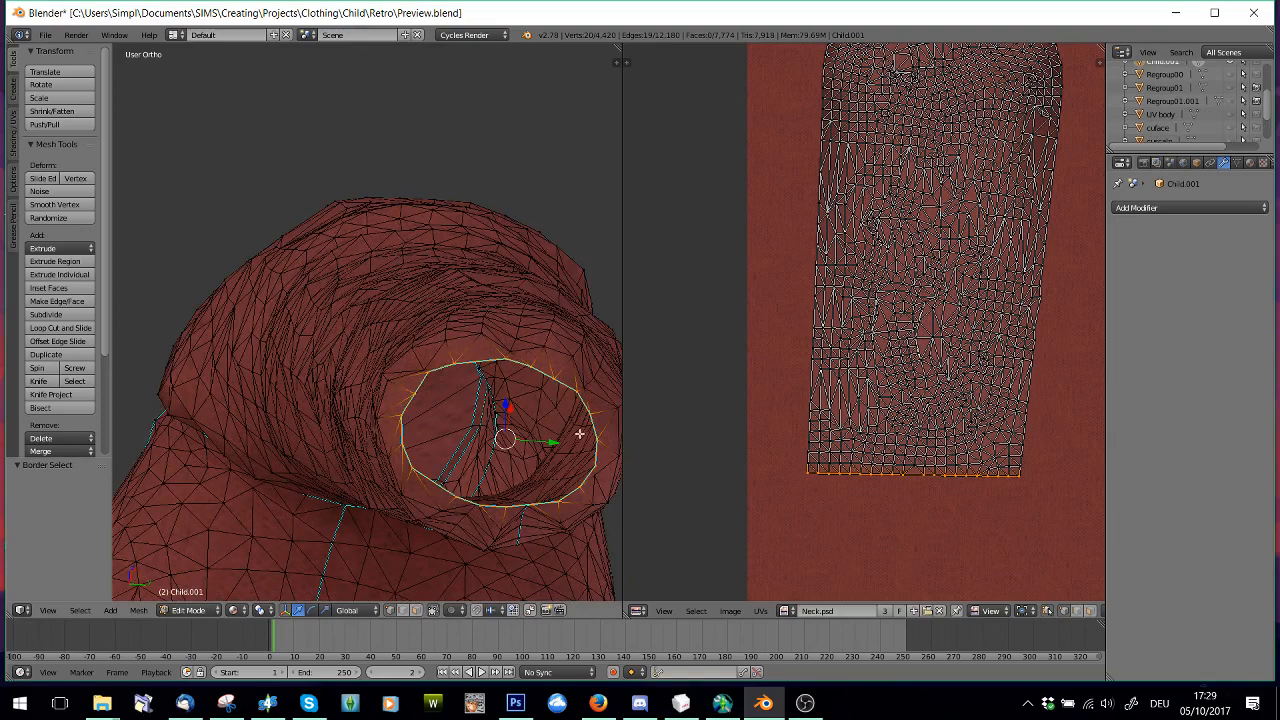
Extrude the cuff loop in place and scale the new loop inward to 0.414
key("e")
right_click(579, 433)
key("s")
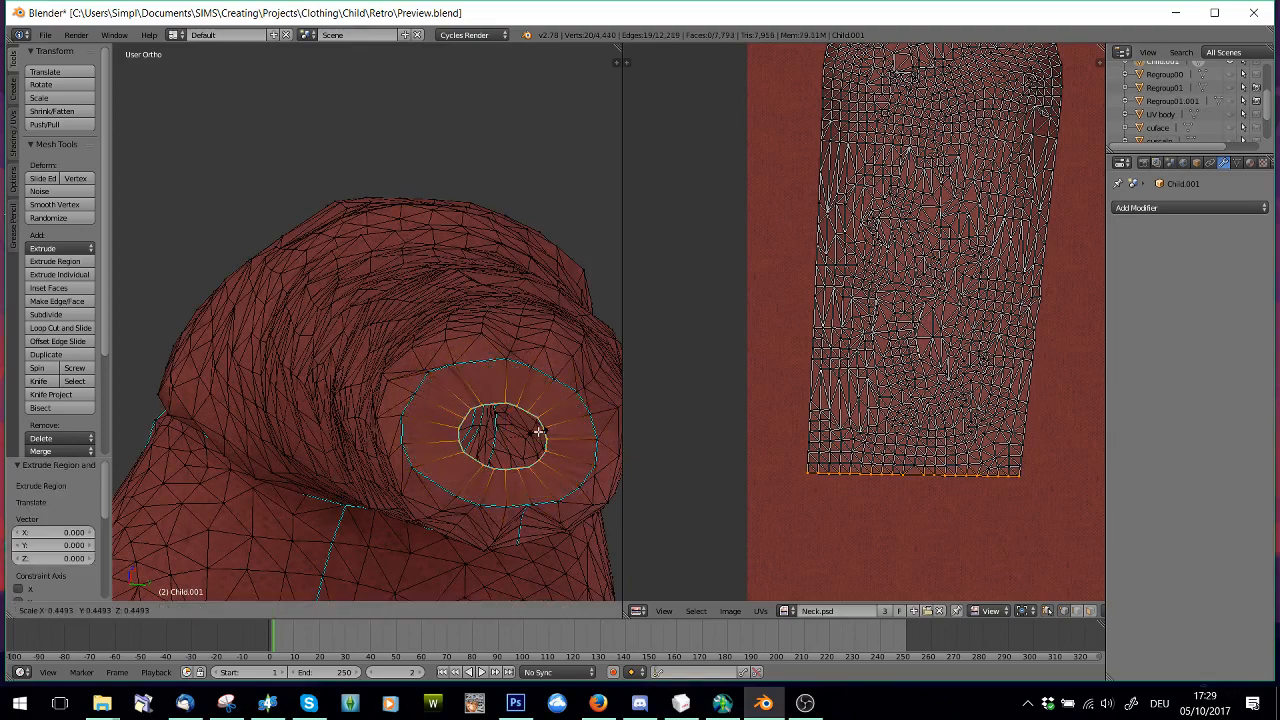
left_click(536, 432)
Show the UV body mesh, shift the inner cuff loop by -0.012 along X and raise it along Z into the sleeve
left_click(1230, 115)
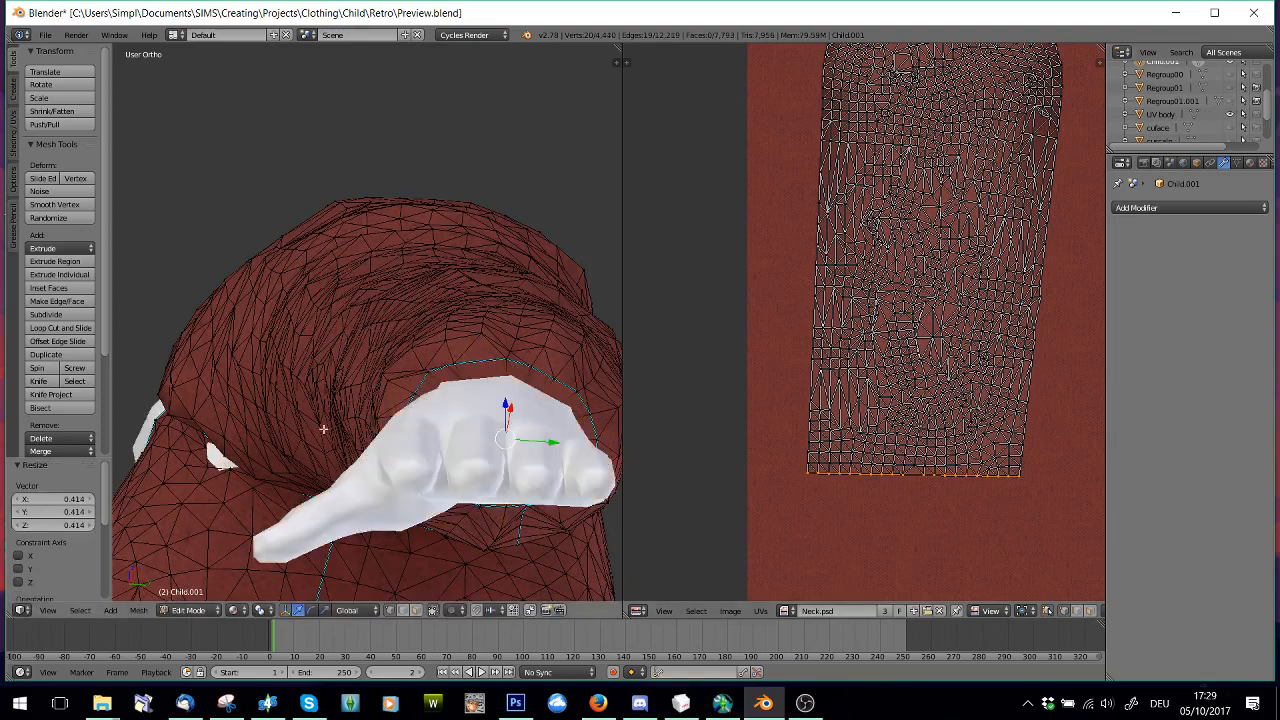
middle_click_drag(323, 429, 366, 302)
scroll(494, 489, "down", 6)
scroll(390, 312, "up", 5)
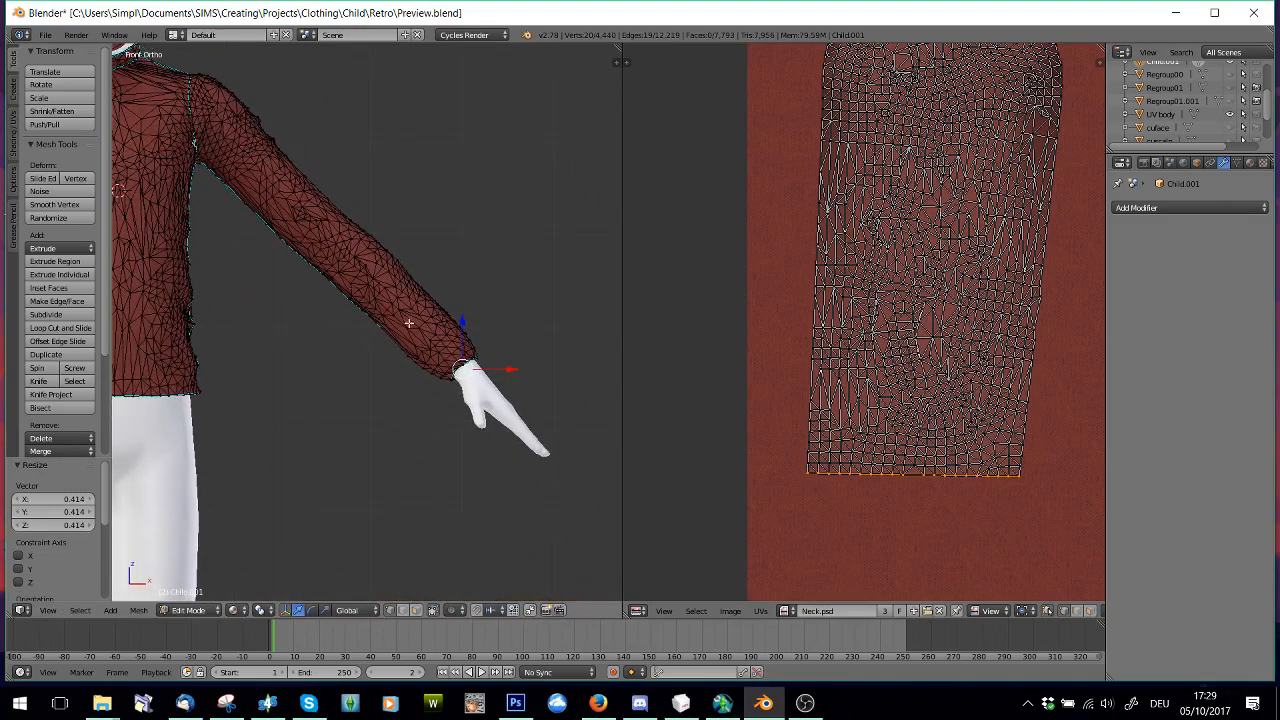
left_click_drag(613, 424, 589, 418)
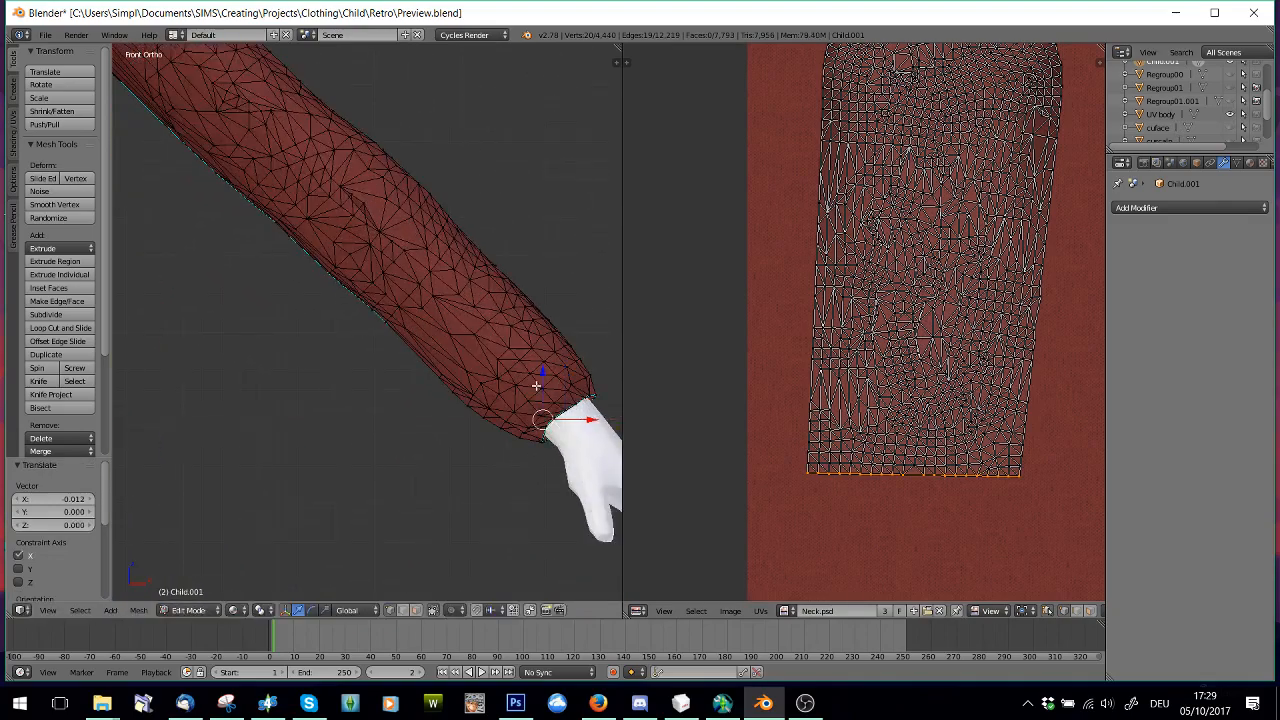
left_click_drag(542, 375, 540, 351)
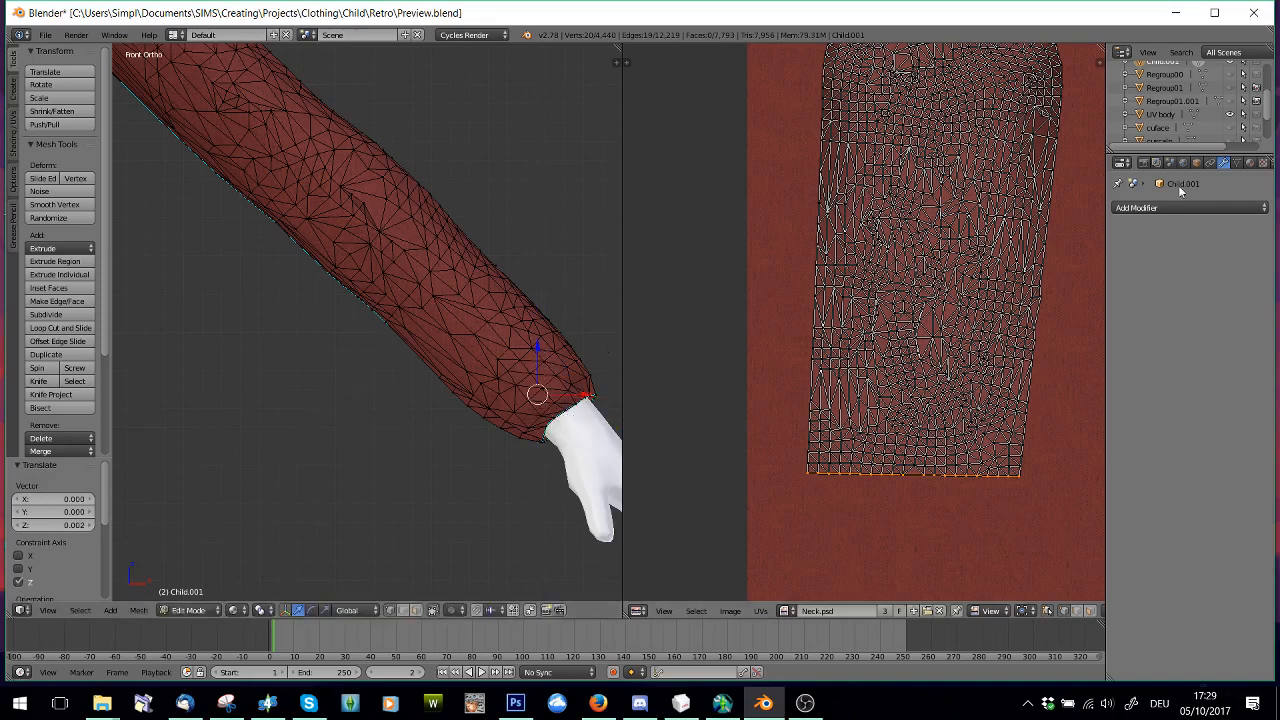
Move the inner cuff loop's UVs 0.029 along Y, shift them about 3.97 along X over the sleeve island, and deselect everything
middle_click_drag(551, 440, 408, 430)
scroll(560, 499, "up", 2)
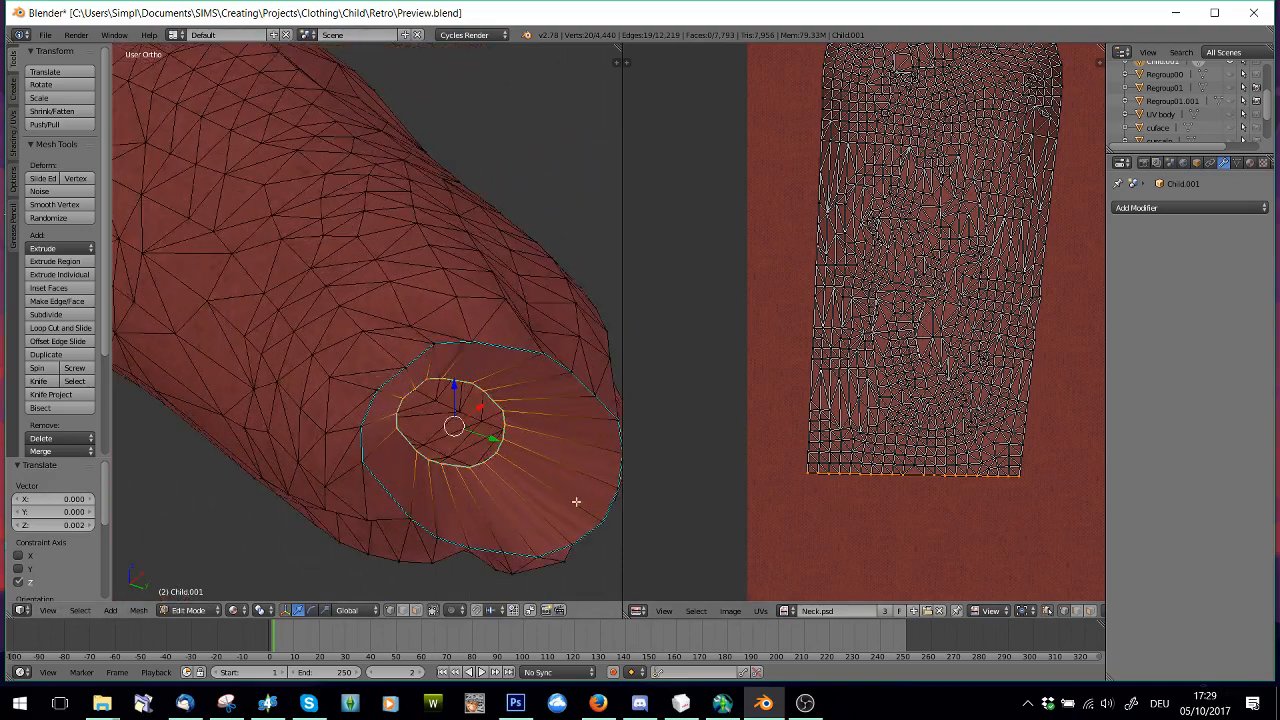
key("g")
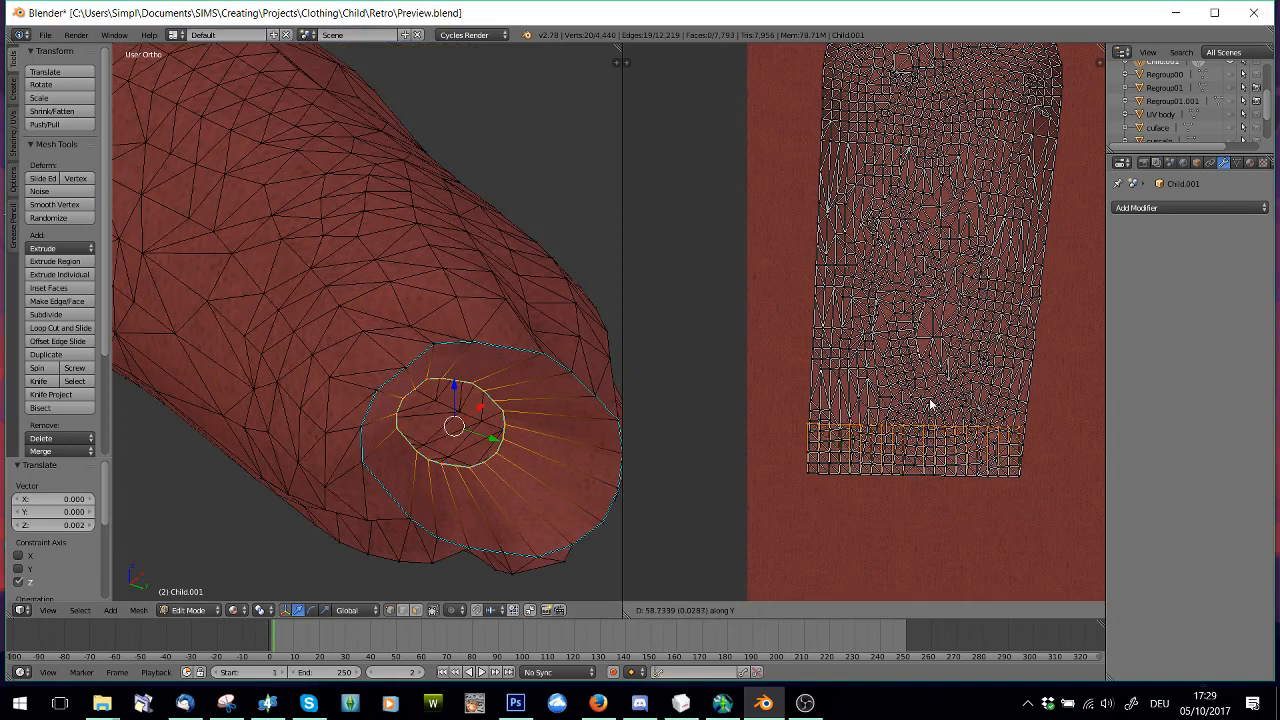
left_click(930, 404)
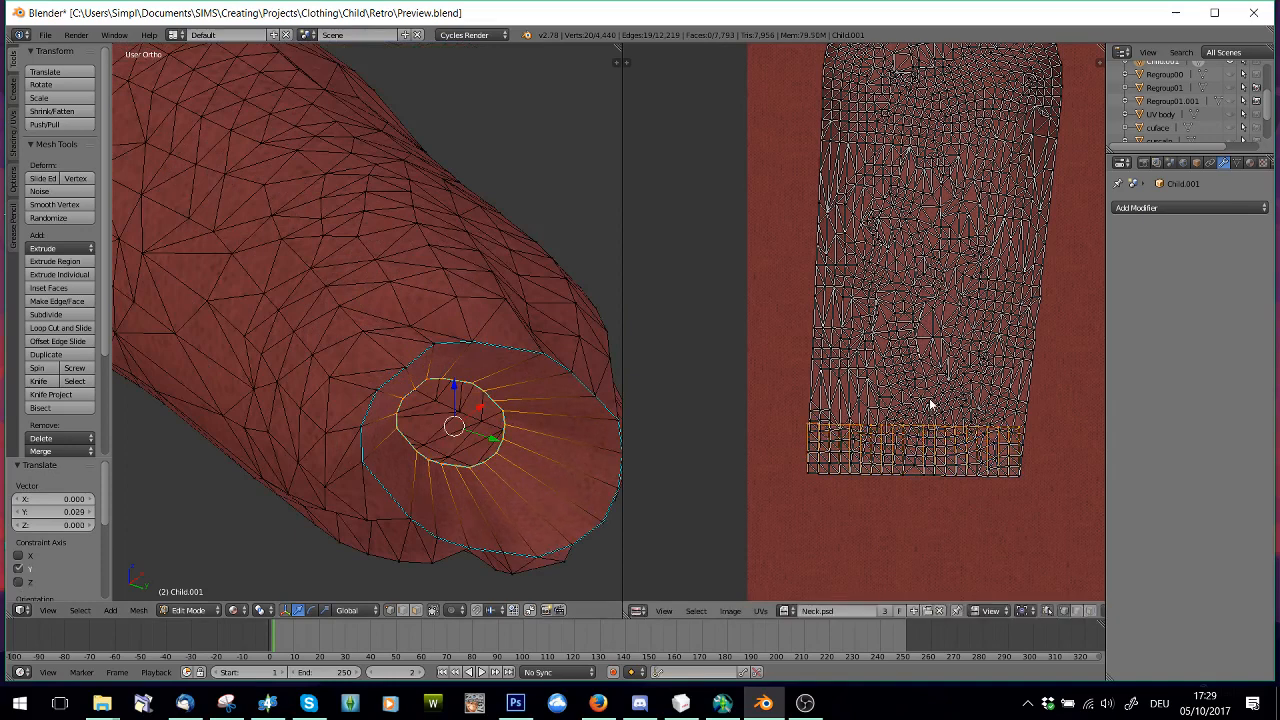
key("g")
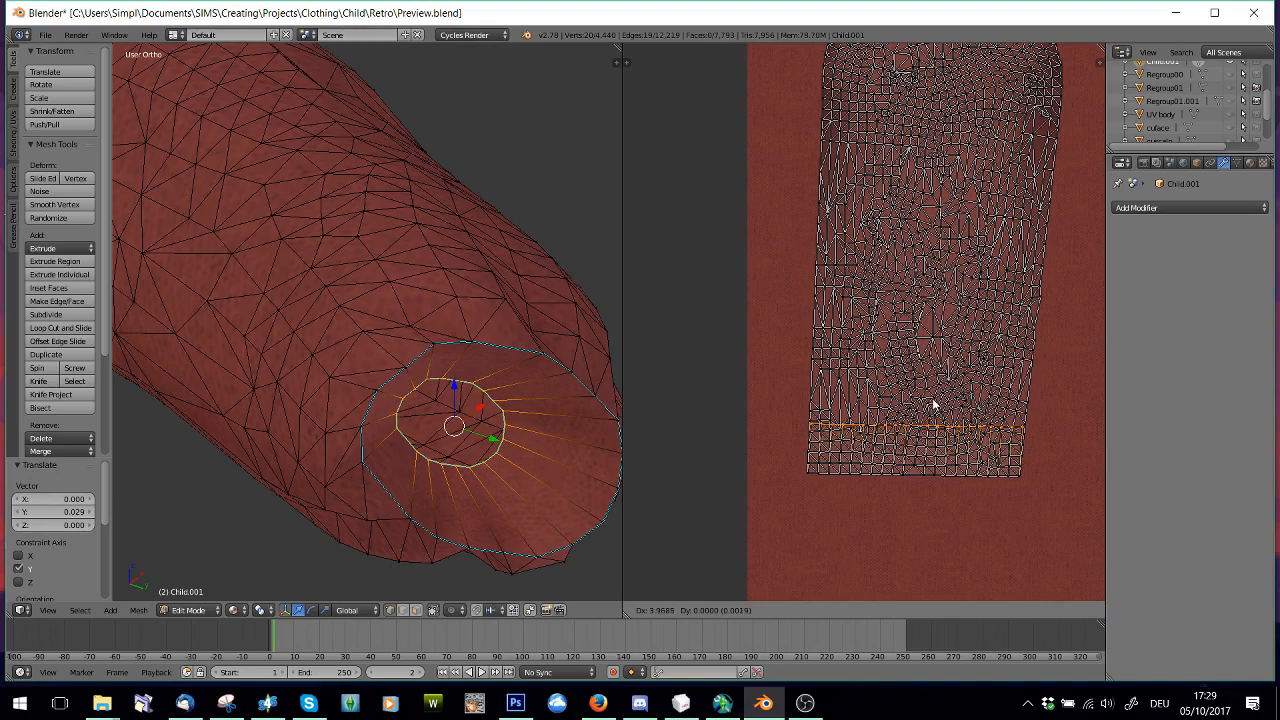
left_click(932, 404)
key("a")
Inspect the extruded sleeve cuff and then the whole sweater, including the collar and hem rims, from several angles
middle_click_drag(491, 329, 484, 385)
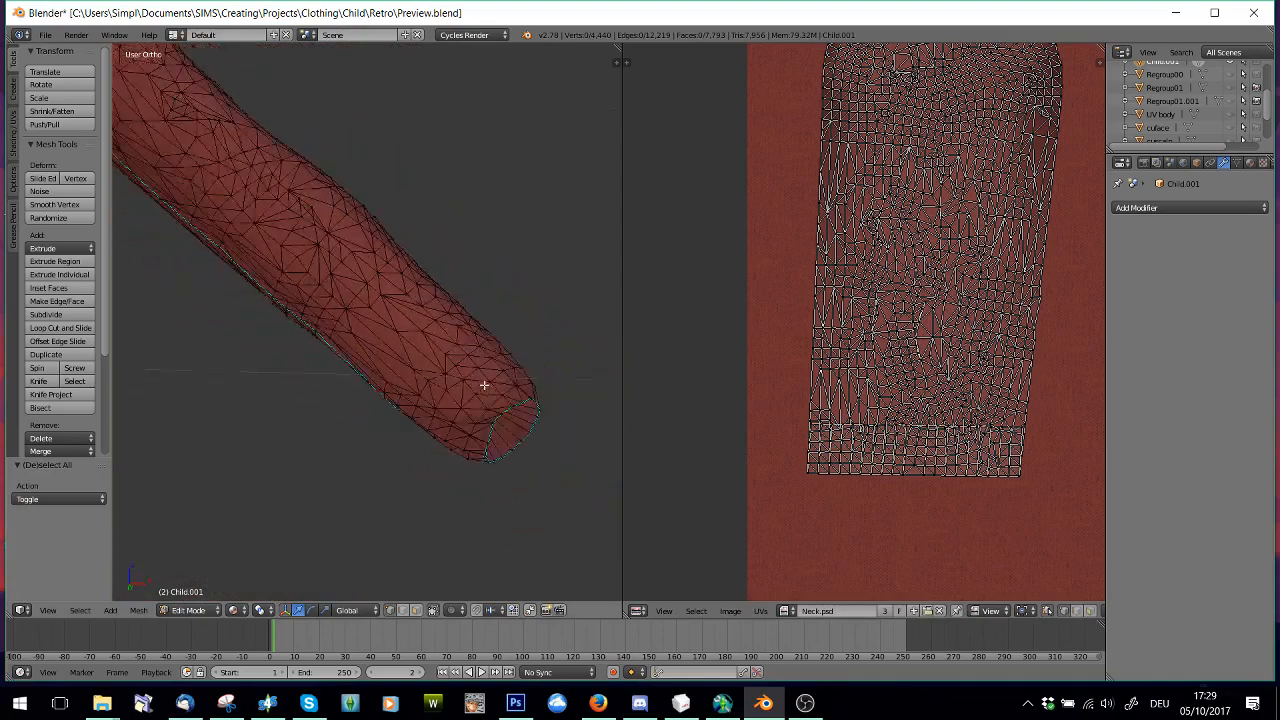
scroll(484, 385, "down", 4)
mouse_move(408, 346)
middle_mouse_down()
mouse_move(405, 406)
mouse_move(344, 355)
mouse_move(394, 383)
mouse_move(337, 289)
mouse_move(389, 346)
middle_mouse_up()
scroll(377, 374, "up", 5)
scroll(389, 346, "down", 4)
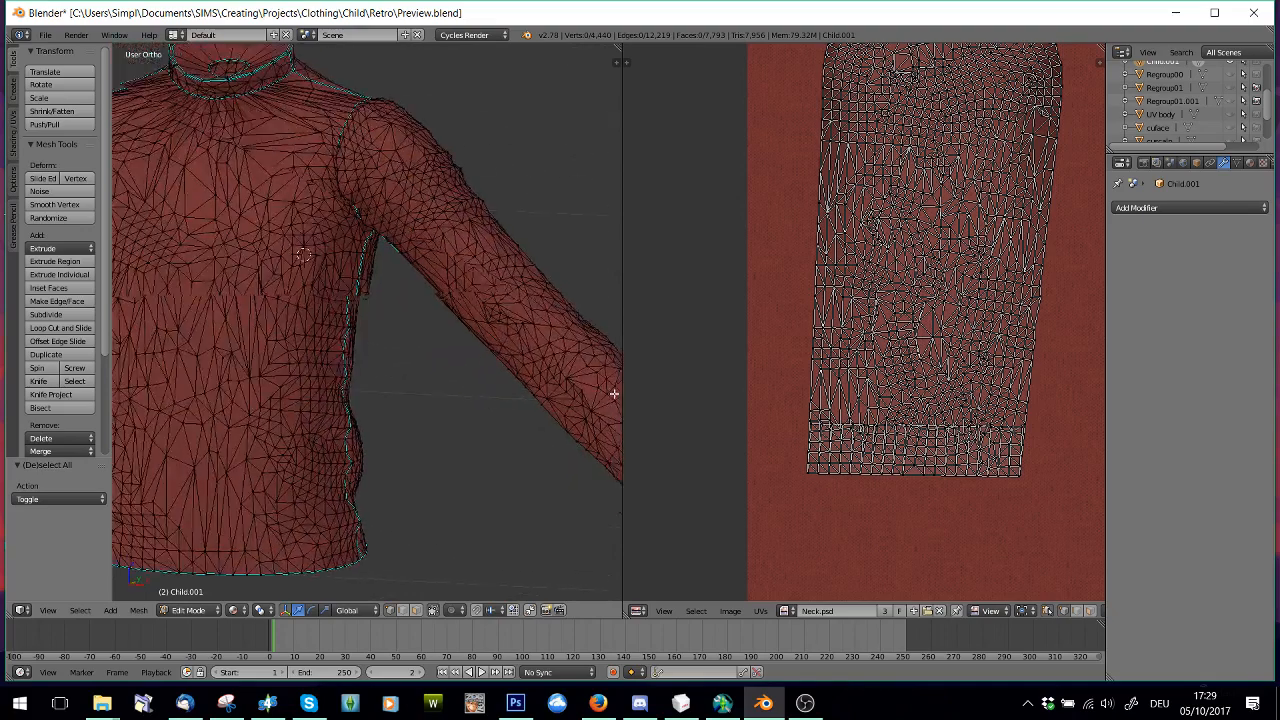
middle_click_drag(614, 394, 513, 379)
scroll(440, 369, "down", 4)
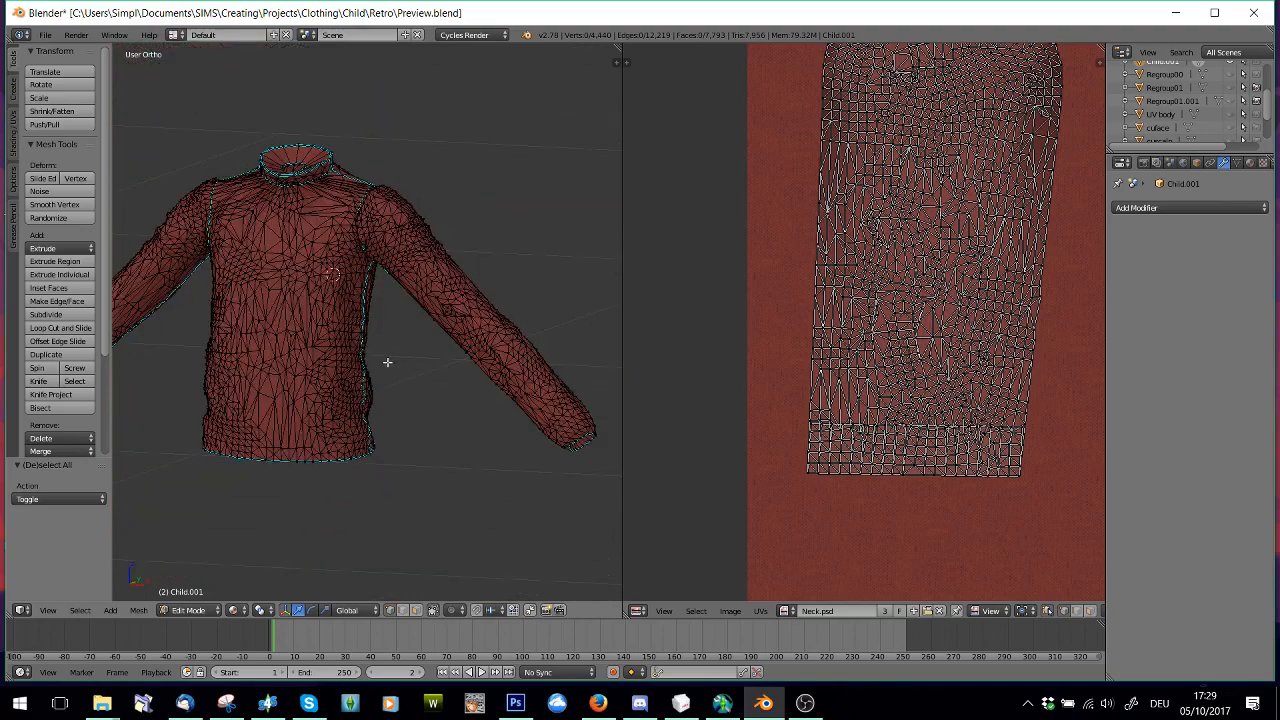
left_click(805, 703)
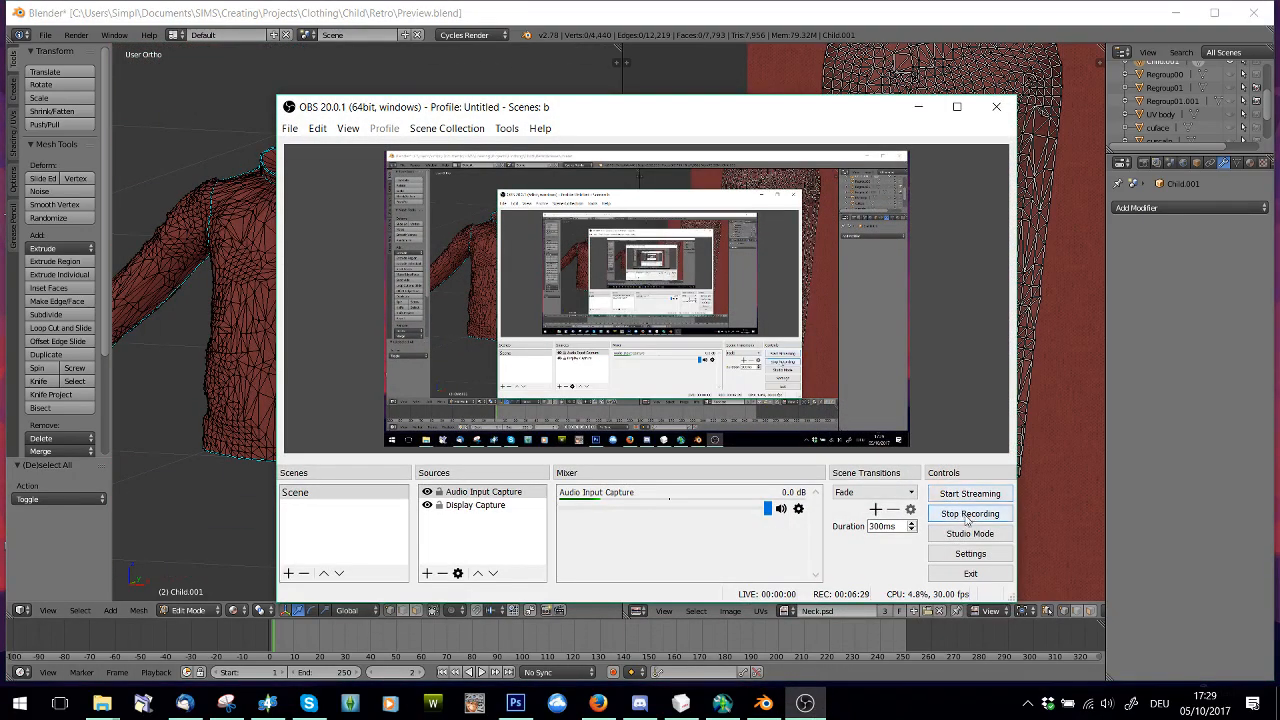